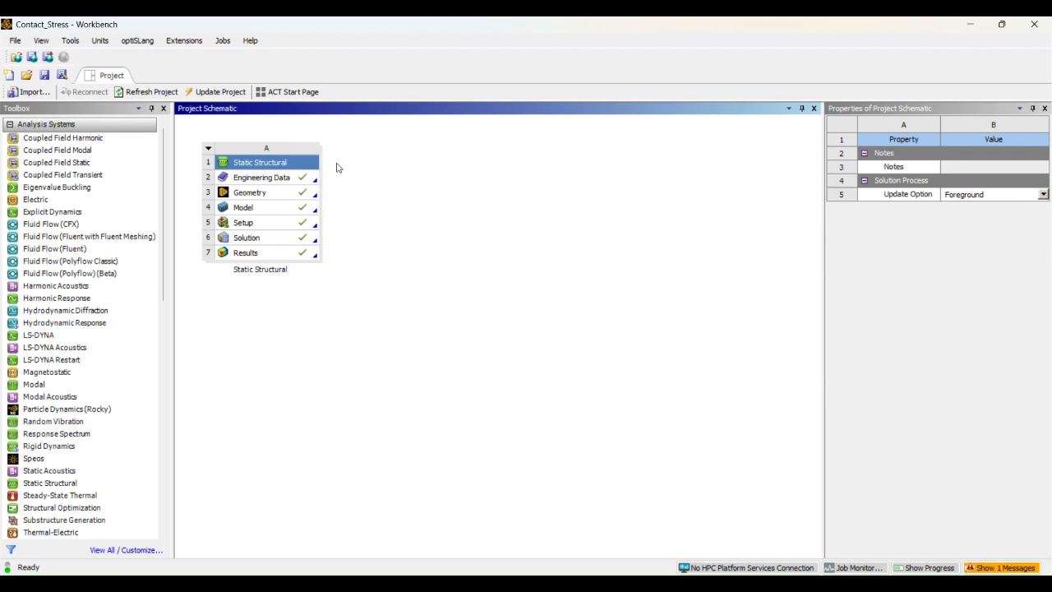
- Add a second standalone Static Structural system, then delete it again
scroll(99, 197, "down", 1)
scroll(102, 202, "down", 2)
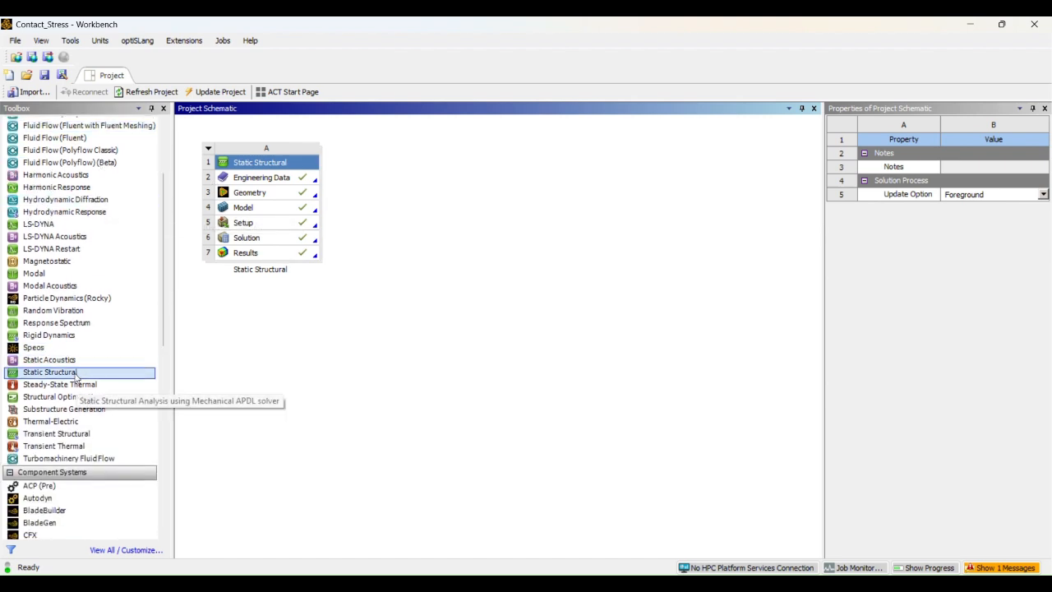
left_click_drag(67, 378, 67, 378)
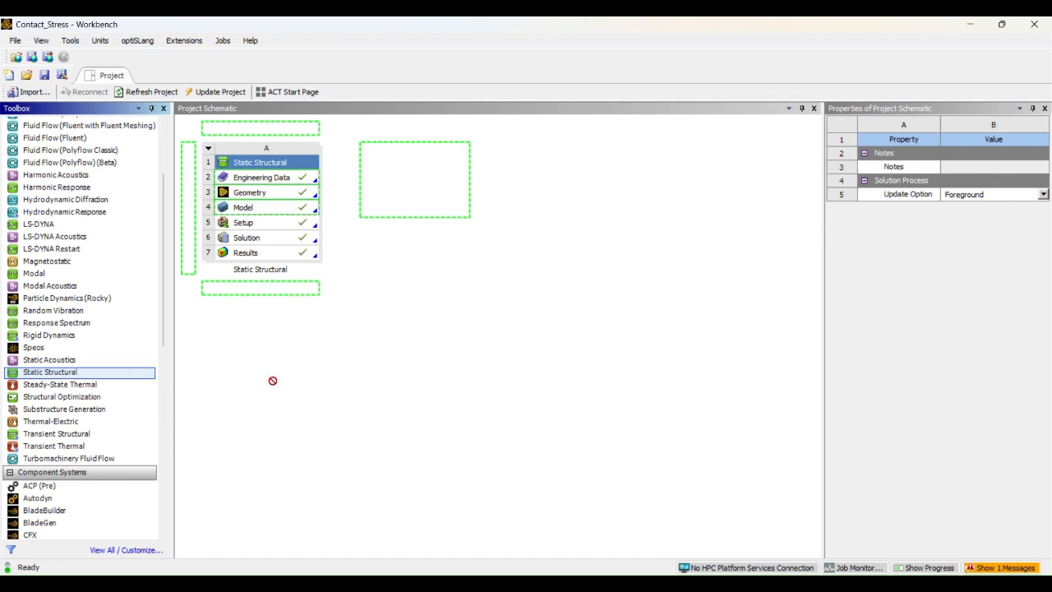
left_click_drag(273, 380, 416, 202)
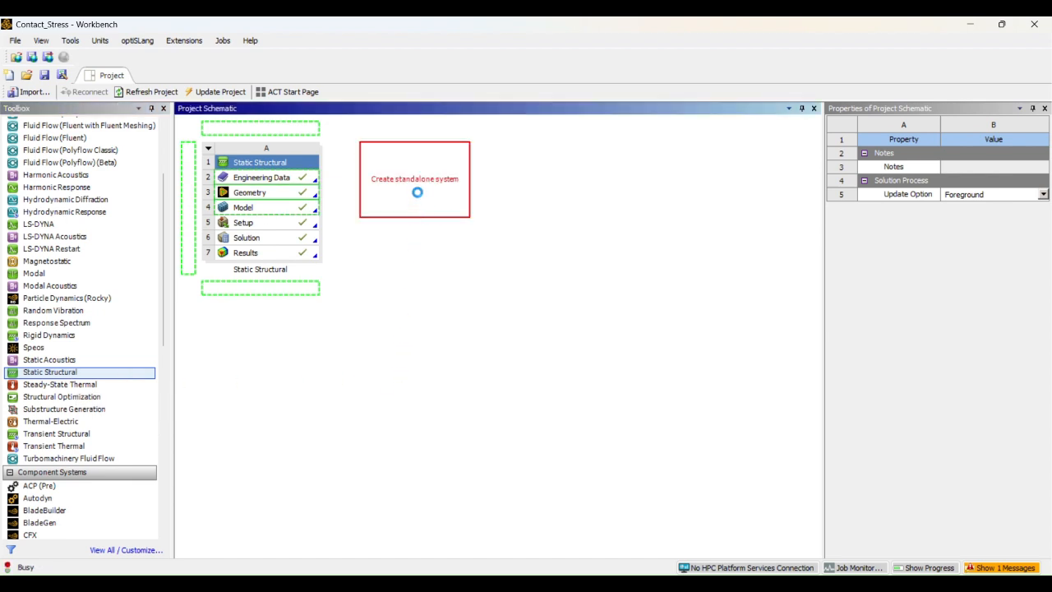
left_click(428, 162)
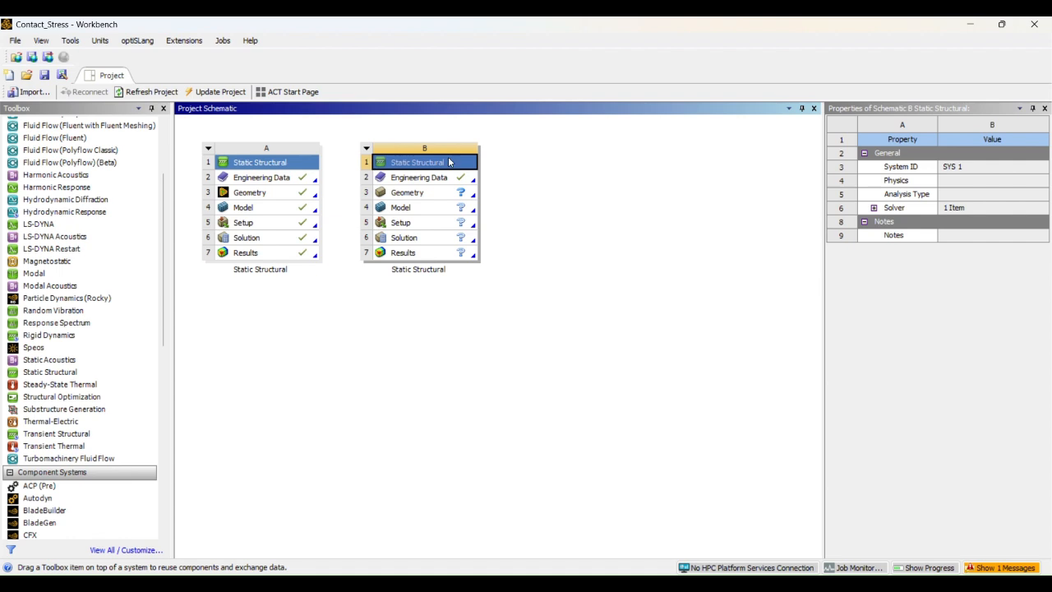
right_click(430, 165)
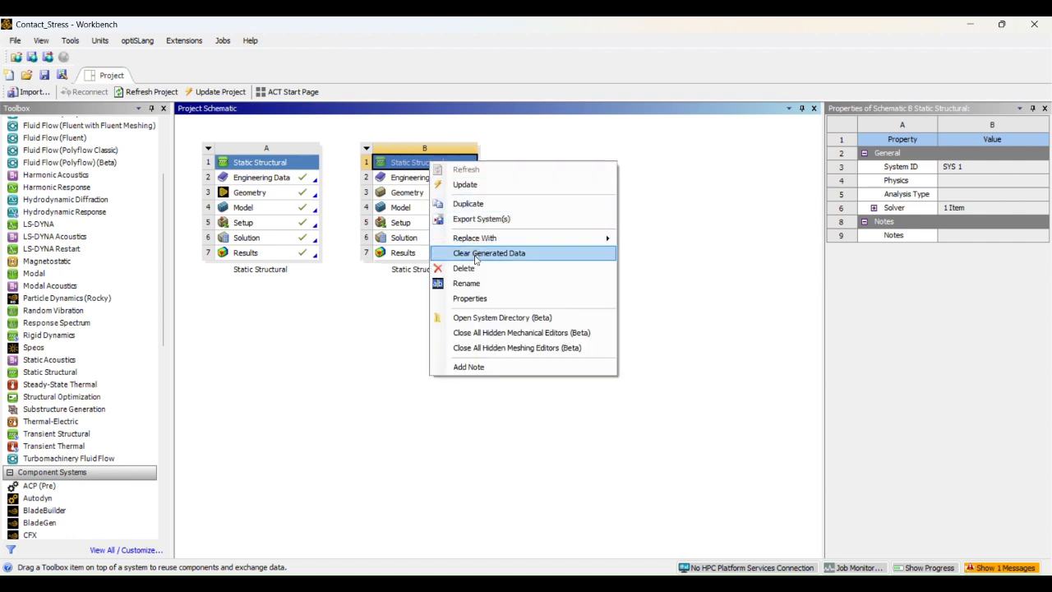
left_click(474, 269)
left_click(527, 317)
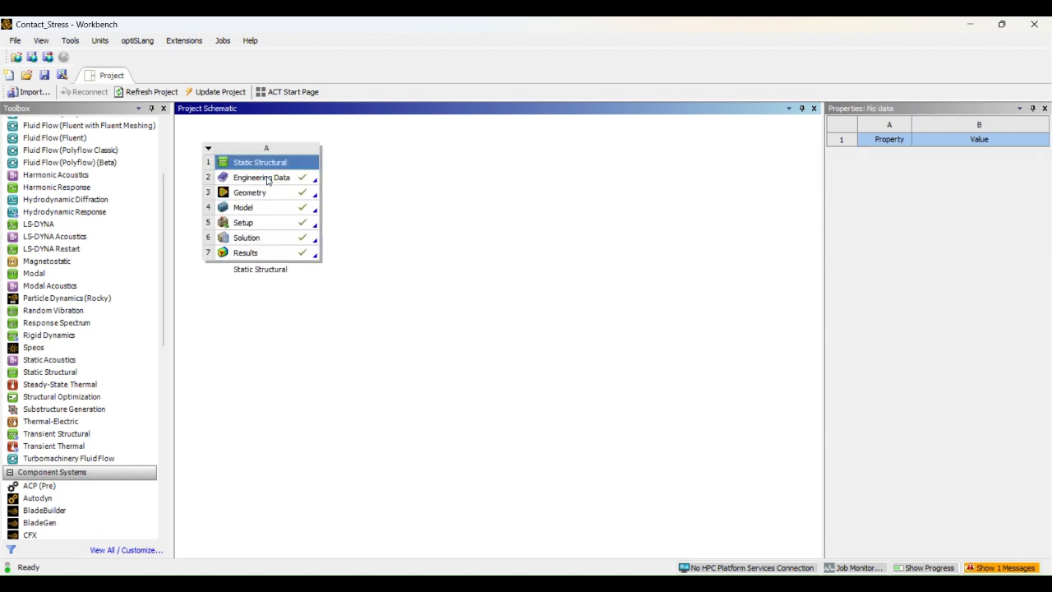
- Browse the General Materials library in Engineering Data, then return to the project
double_click(265, 177)
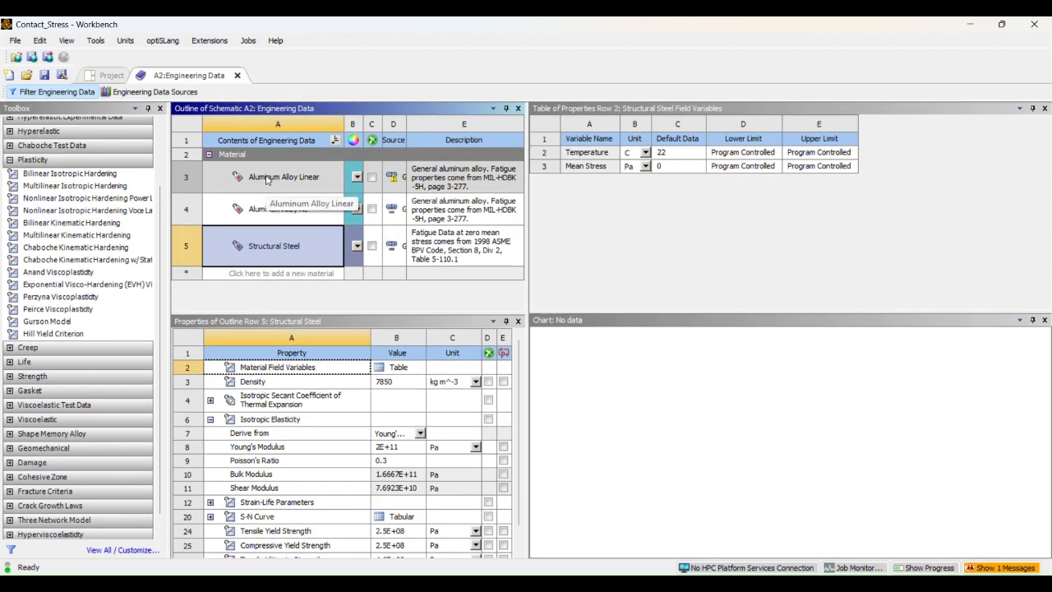
left_click_drag(266, 179, 284, 274)
right_click(284, 275)
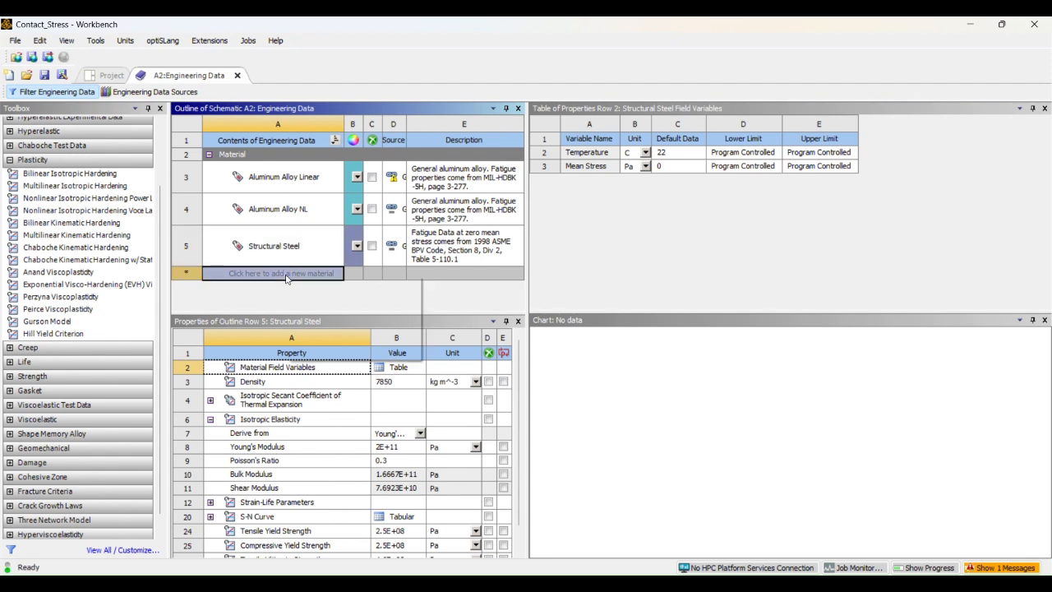
left_click(337, 321)
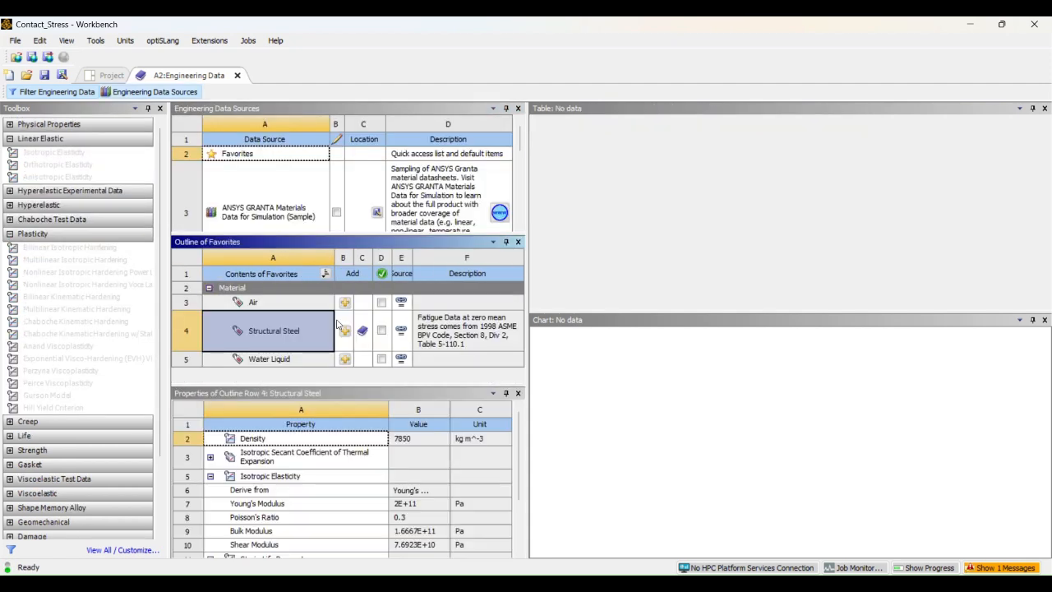
scroll(274, 206, "down", 3)
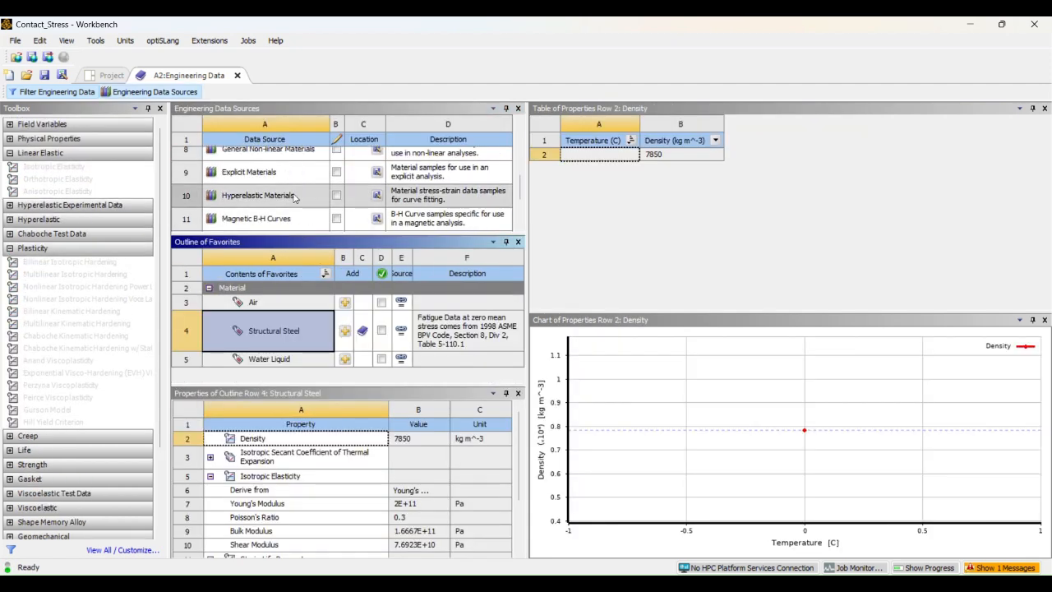
scroll(294, 197, "up", 2)
scroll(275, 181, "up", 3)
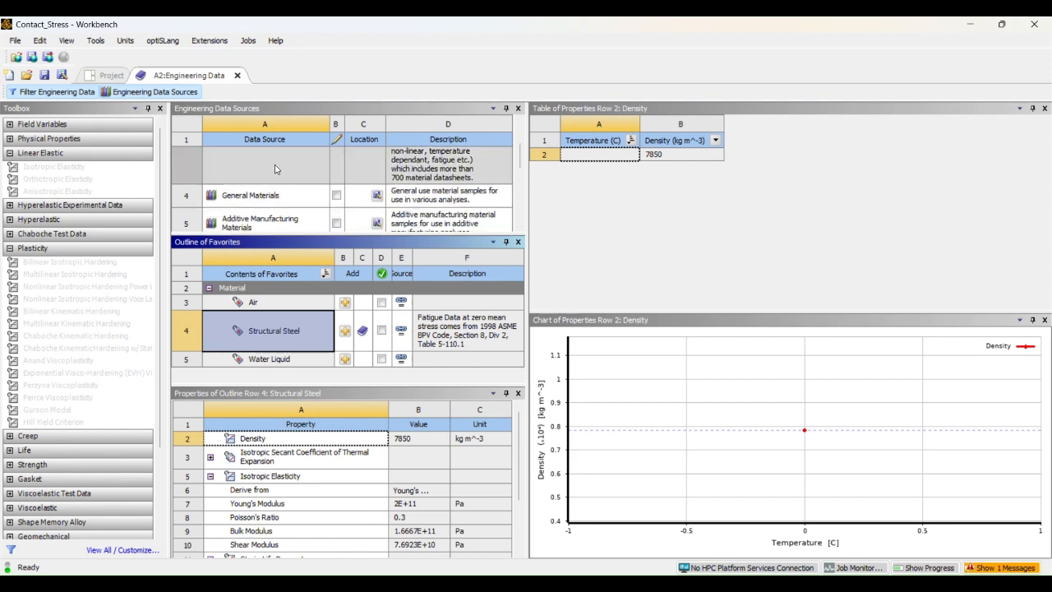
left_click(279, 201)
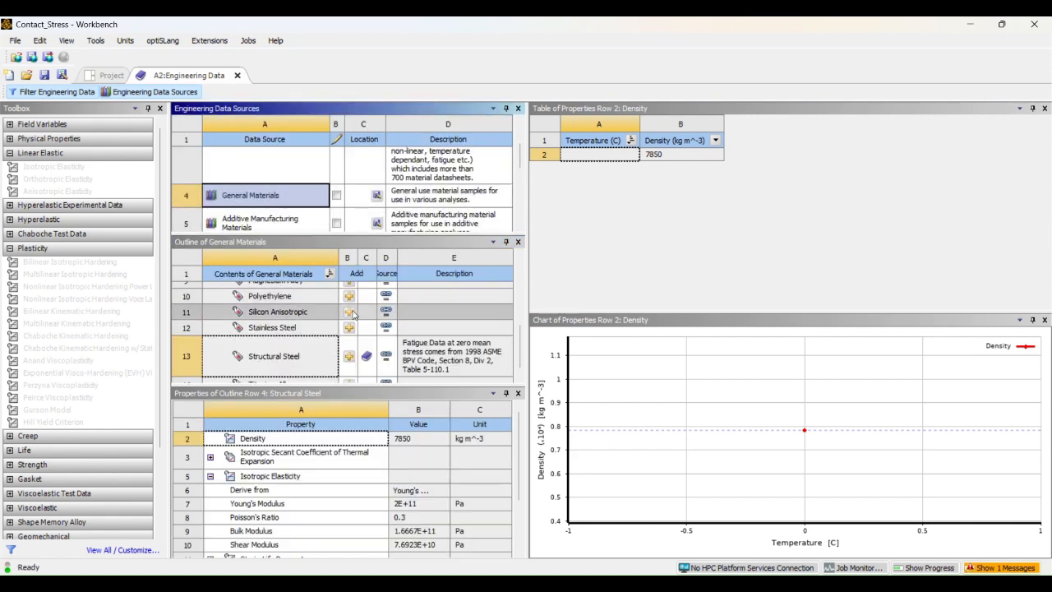
left_click(237, 76)
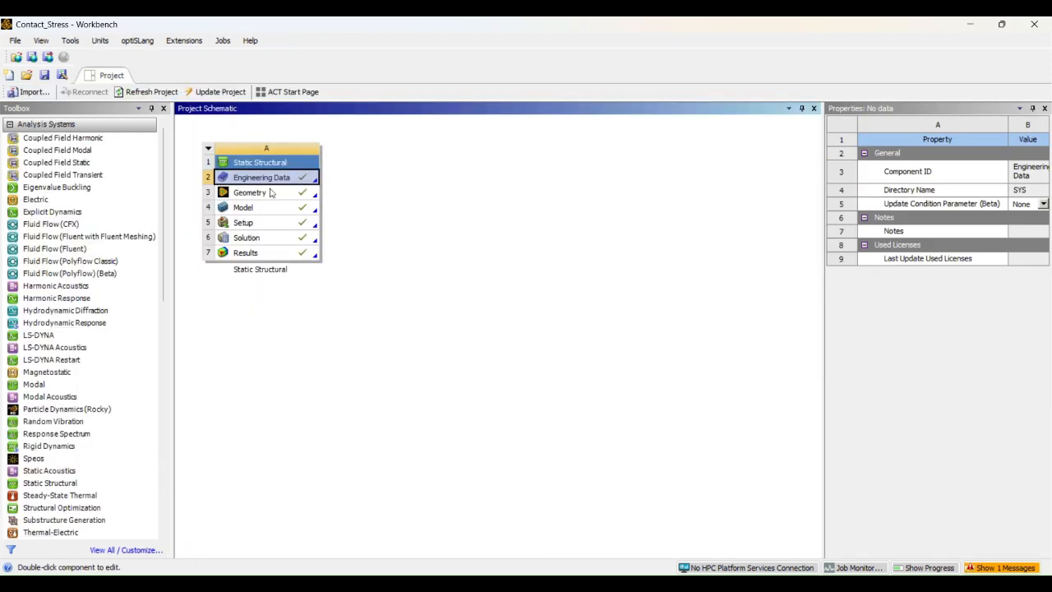
- Launch DesignModeler on system A's Geometry (A3) cell
left_click(269, 194)
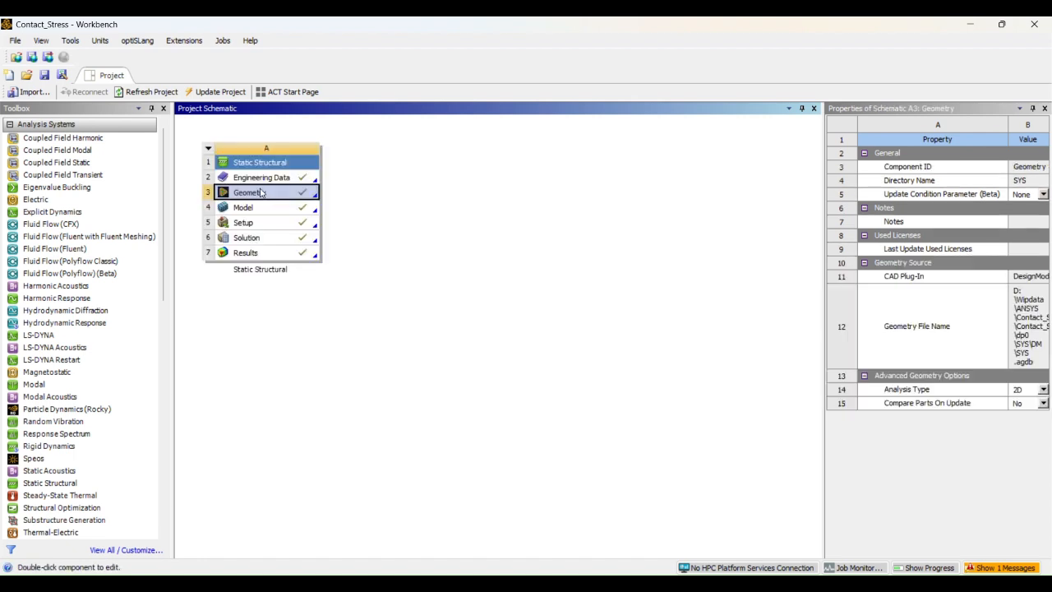
right_click(252, 197)
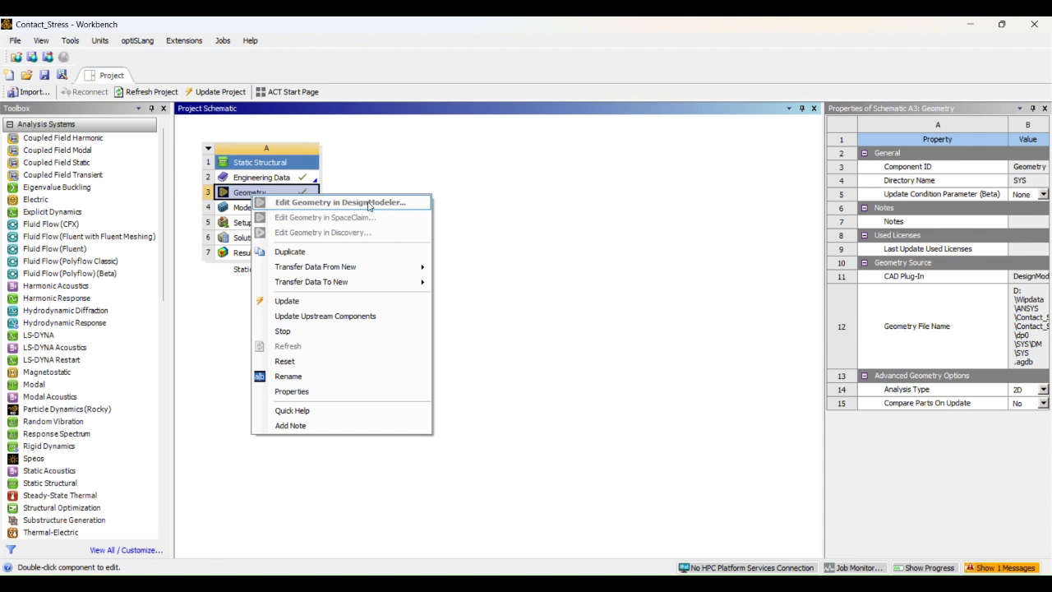
left_click(535, 223)
left_click(542, 239)
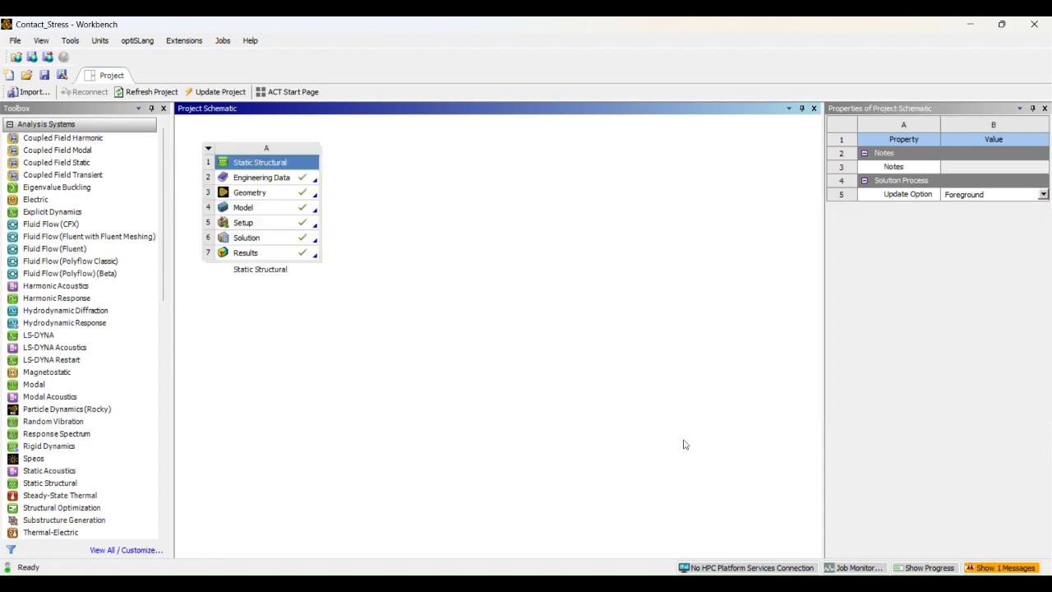
mouse_move(737, 582)
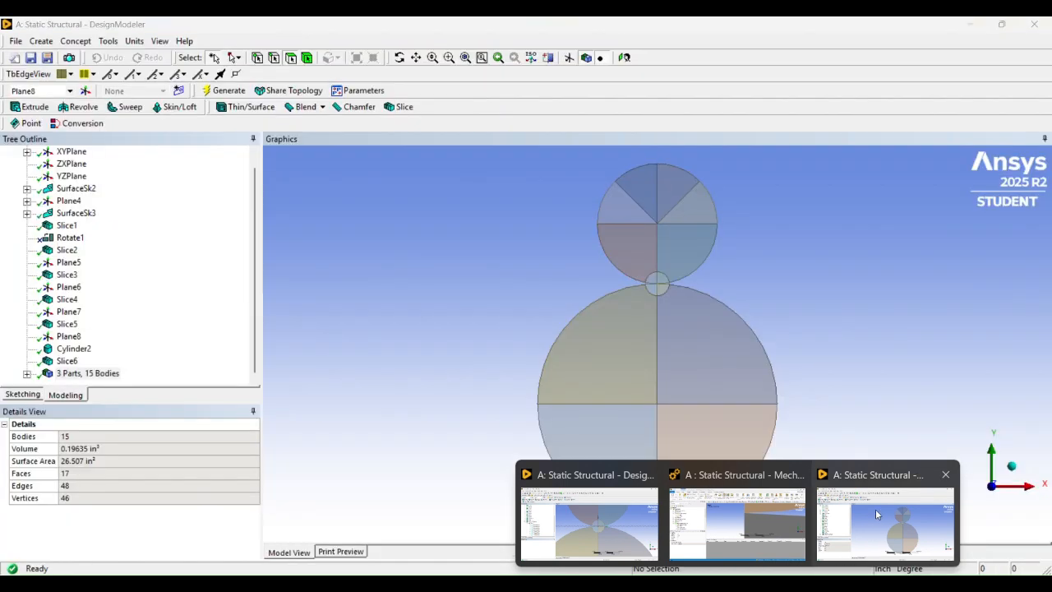
- Bring DesignModeler forward and pan the model toward the touching circles
left_click(876, 515)
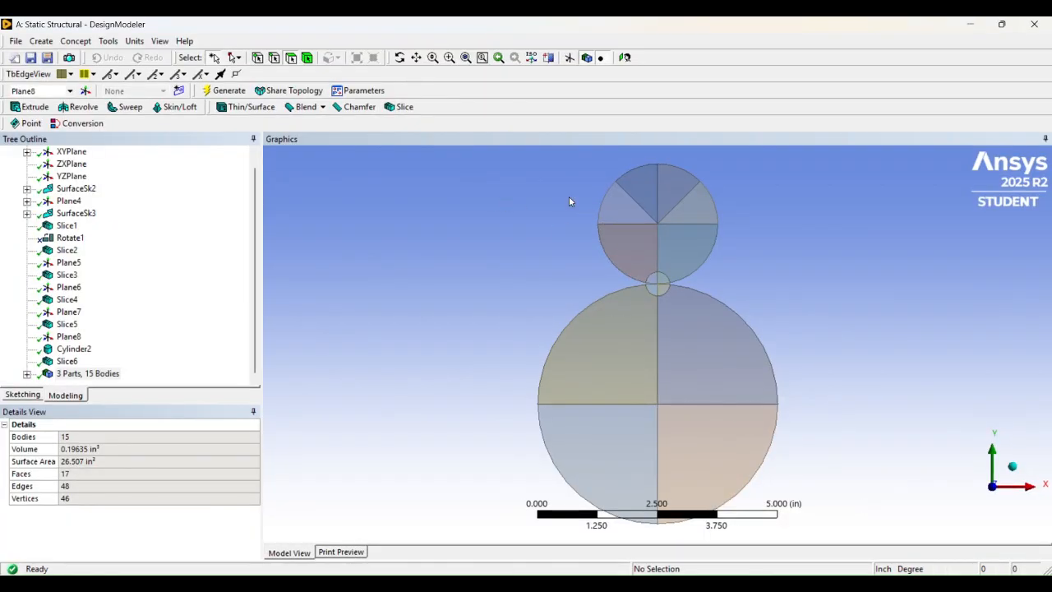
scroll(548, 185, "down", 2)
scroll(548, 185, "up", 2)
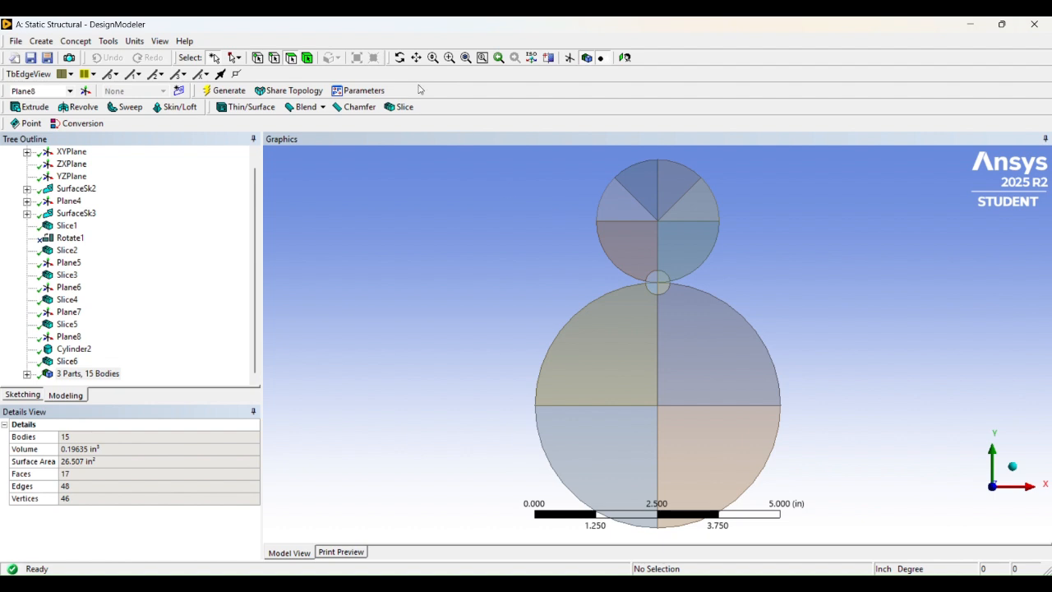
left_click(416, 58)
left_click_drag(630, 266, 511, 227)
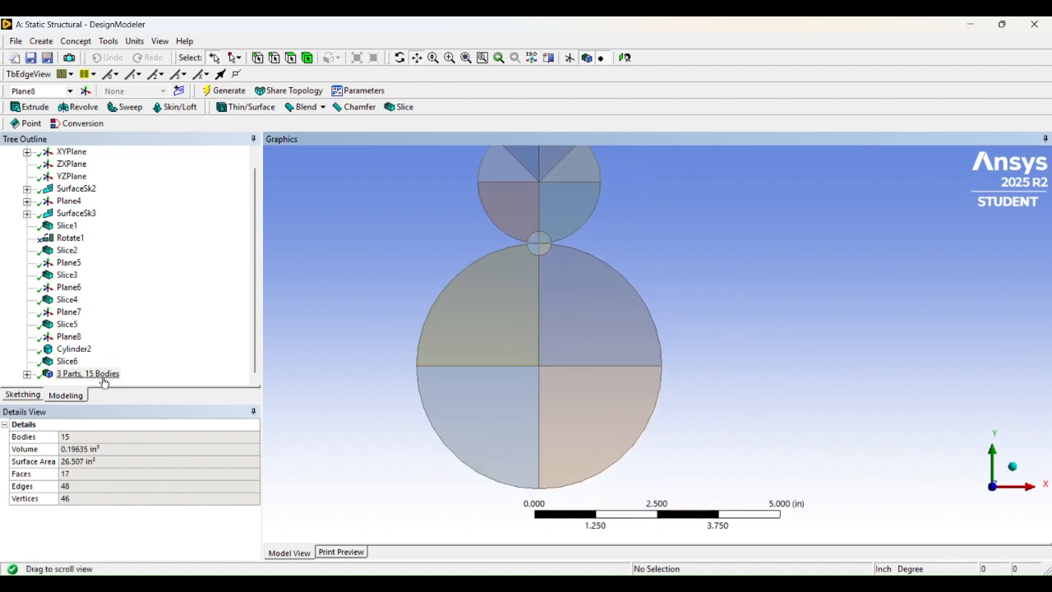
- Zoom in on the circles' contact point in Sketching, then return to Modeling
left_click(22, 394)
scroll(557, 278, "down", 2)
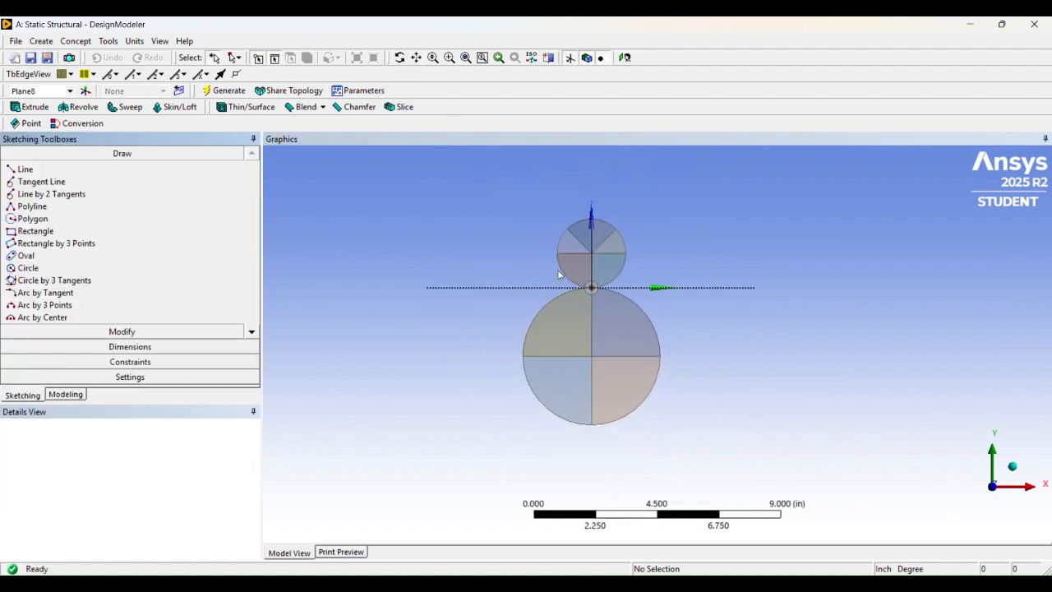
scroll(554, 232, "up", 3)
scroll(512, 201, "down", 1)
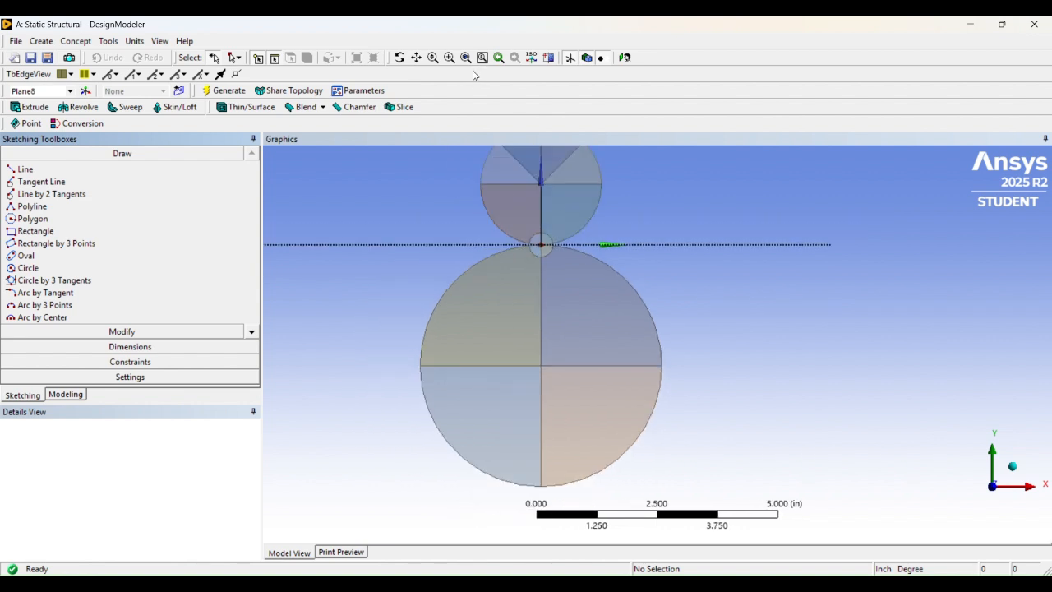
left_click(416, 61)
left_click_drag(552, 178, 526, 199)
scroll(559, 235, "up", 5)
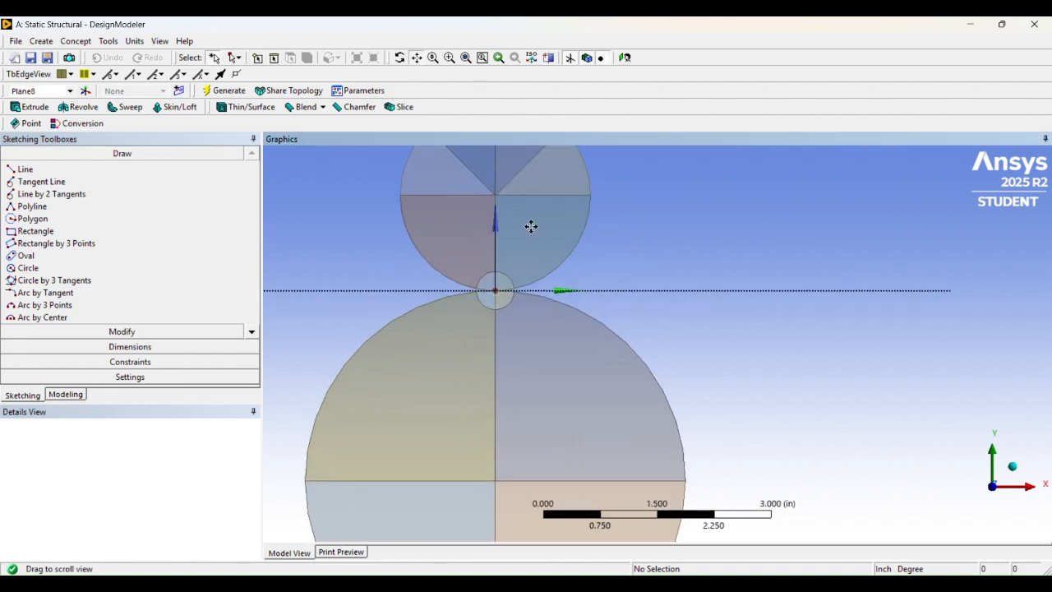
scroll(603, 244, "up", 5)
scroll(615, 251, "up", 4)
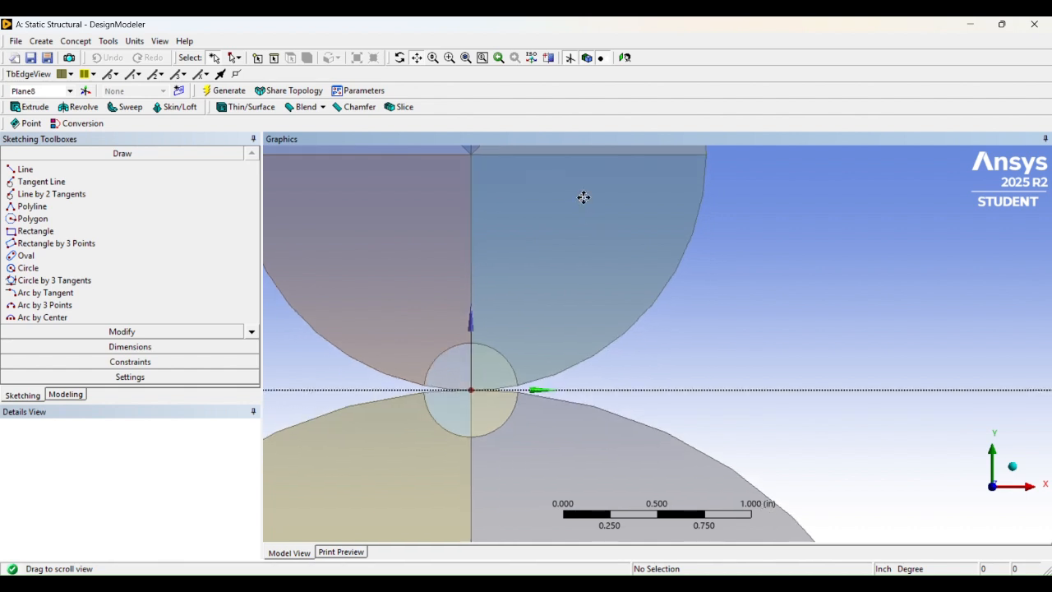
scroll(588, 222, "down", 2)
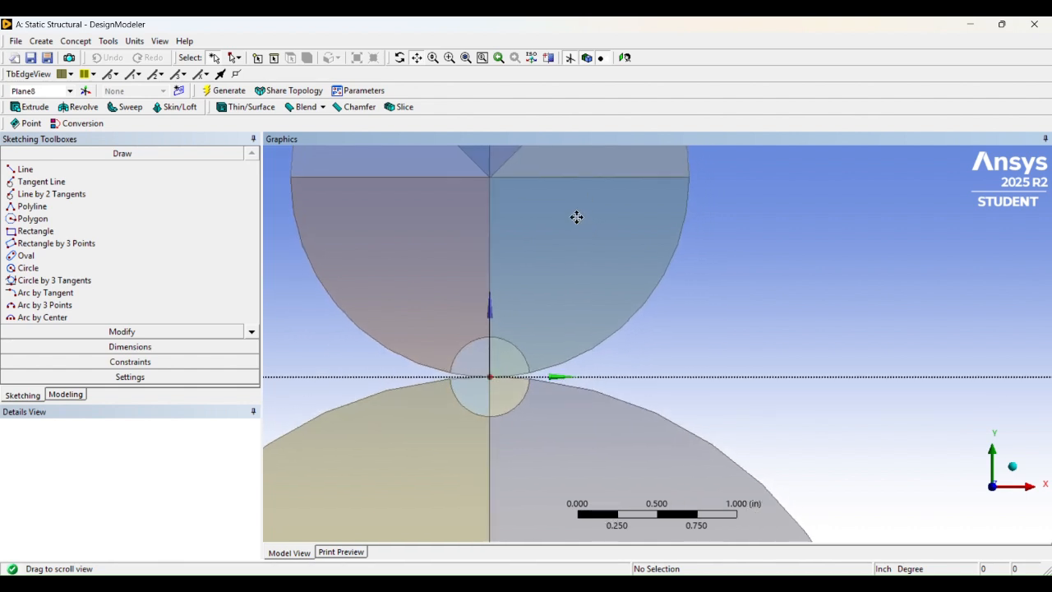
scroll(514, 278, "down", 1)
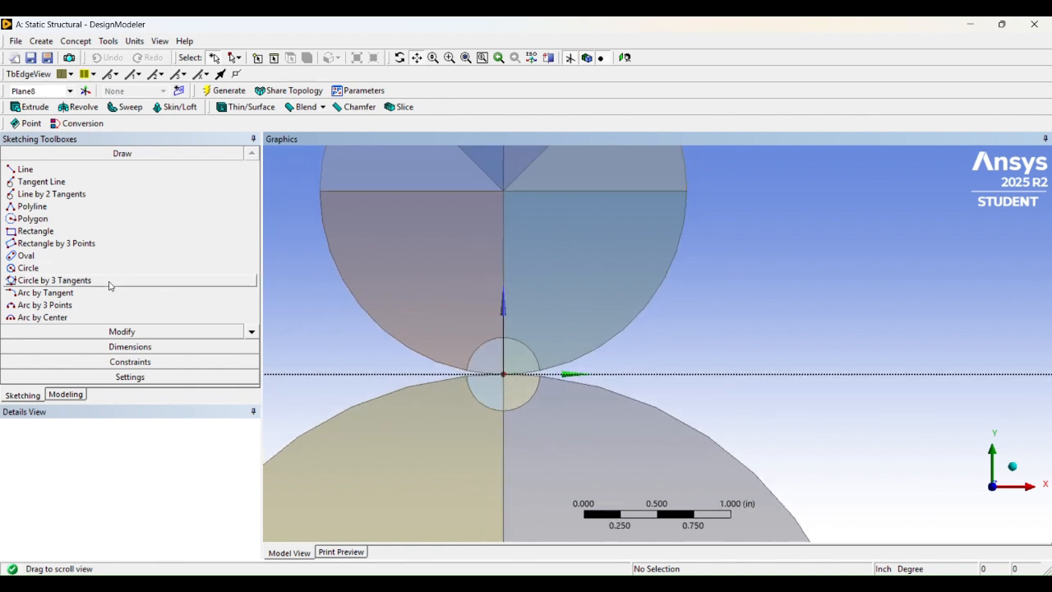
left_click(65, 394)
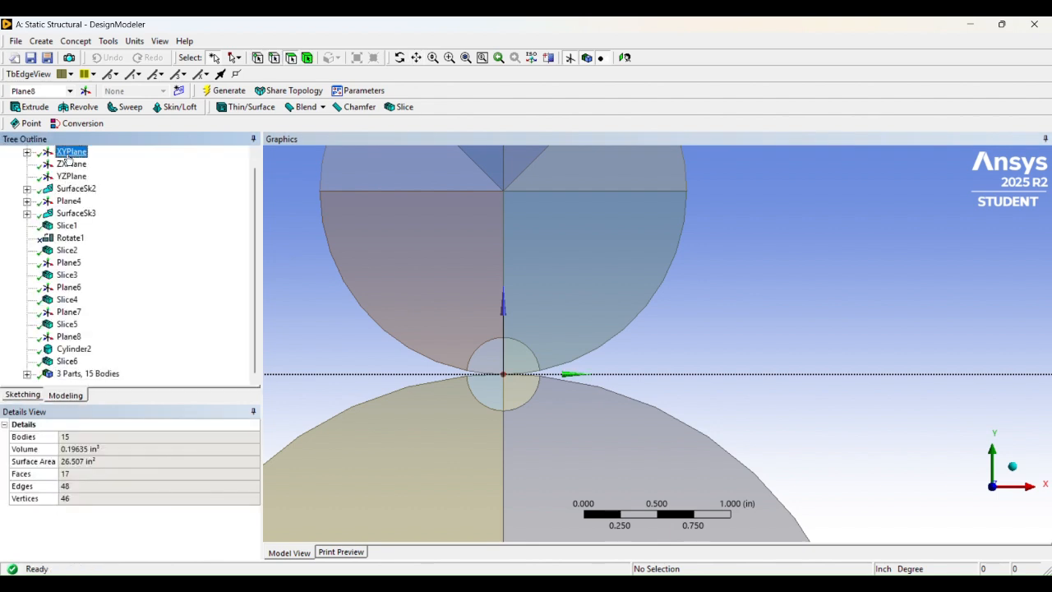
- Select XYPlane and pan and zoom the view around the two cylinders
left_click(68, 156)
scroll(410, 230, "down", 5)
left_click(502, 201)
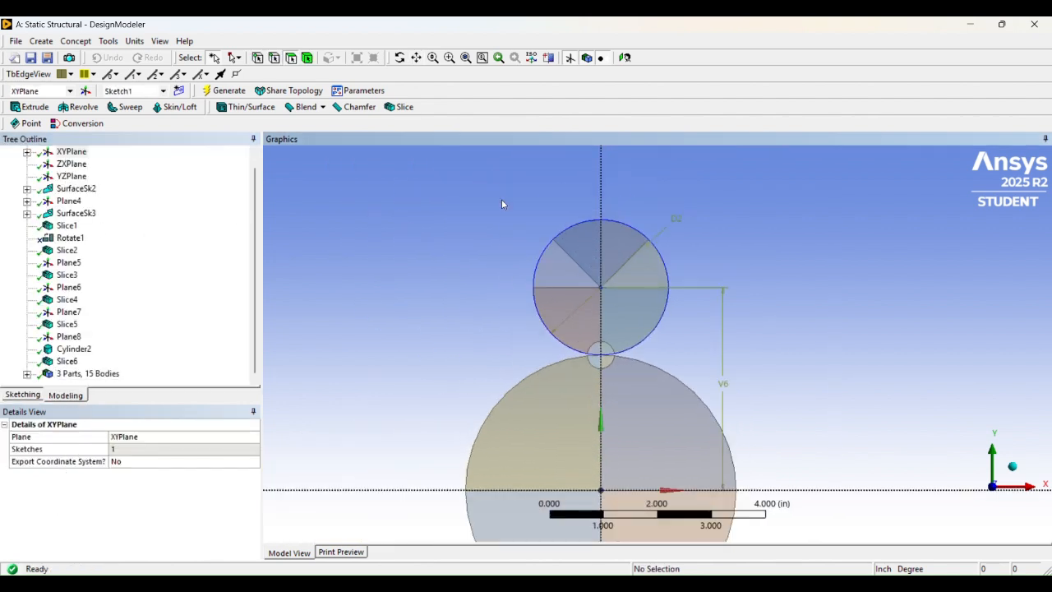
left_click(416, 62)
left_click_drag(632, 390, 568, 206)
scroll(568, 206, "up", 5)
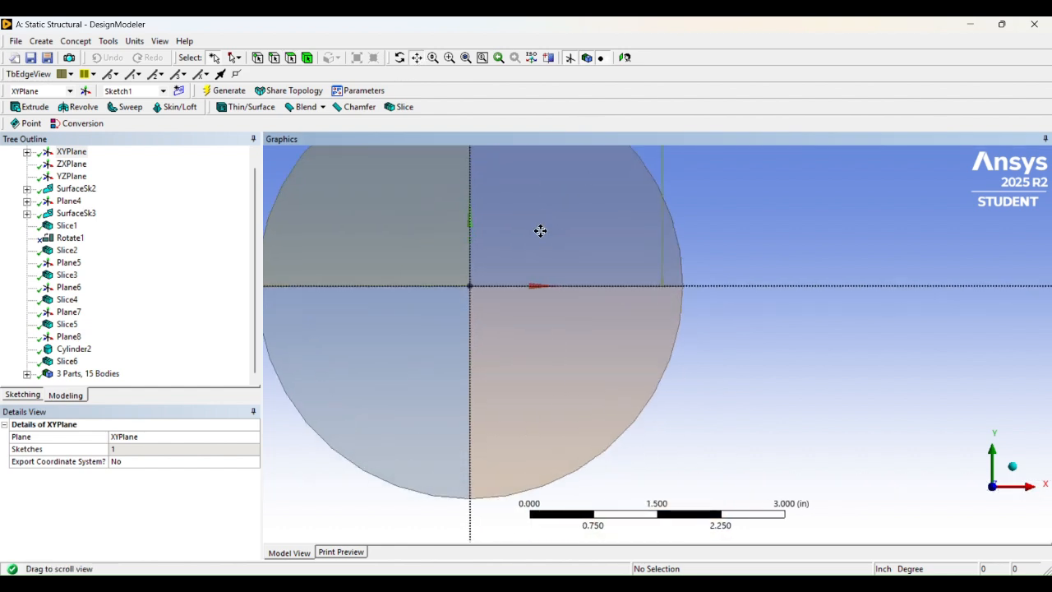
left_click_drag(489, 176, 613, 318)
scroll(612, 318, "up", 2)
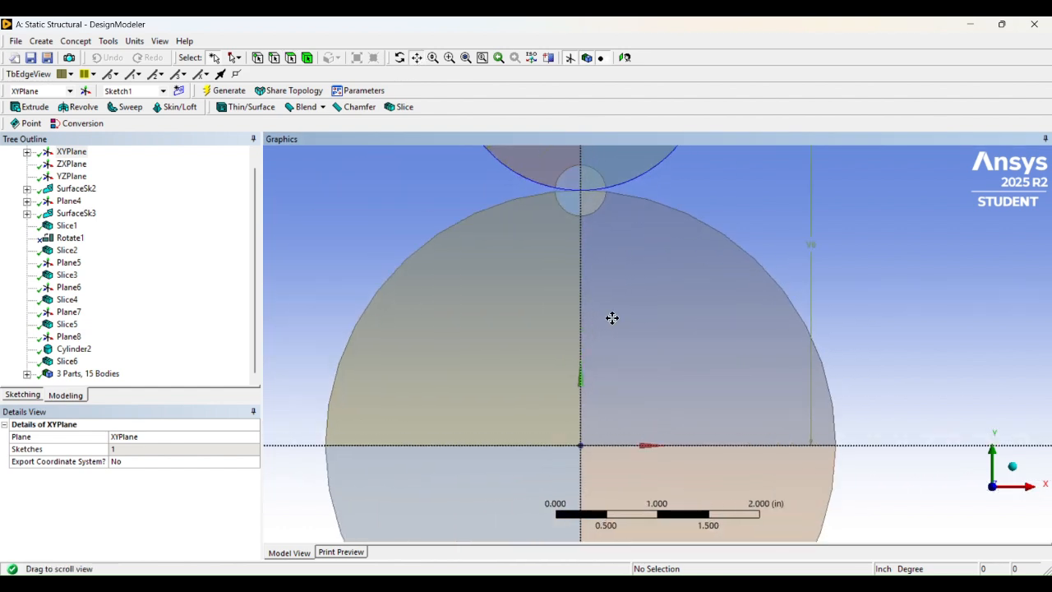
- Make YZPlane active, zoom in on the small contact circle, and open the Create menu
left_click(72, 163)
left_click(71, 176)
scroll(559, 304, "down", 3)
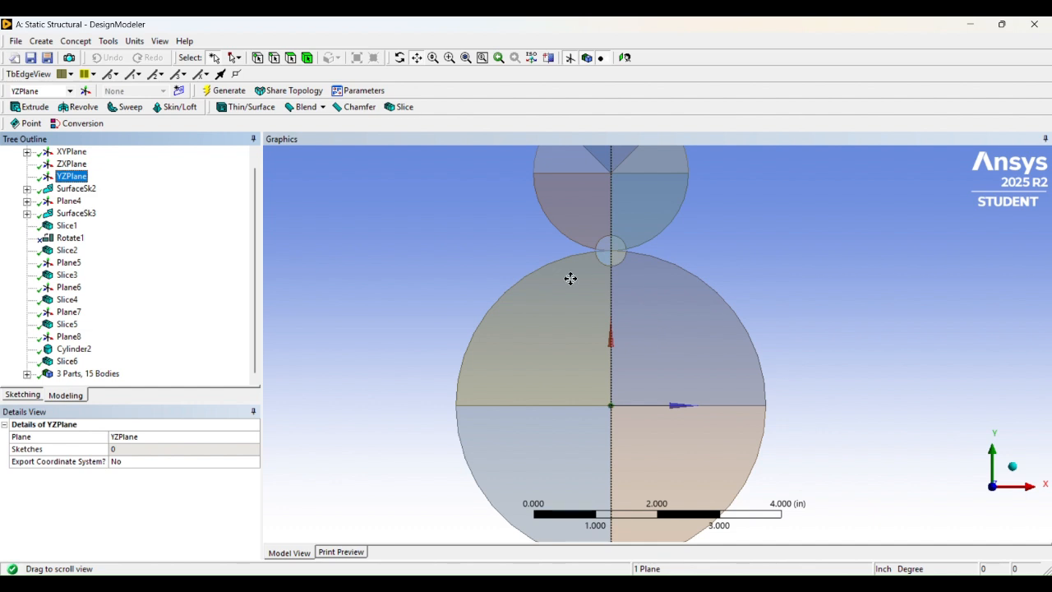
scroll(608, 328, "up", 3)
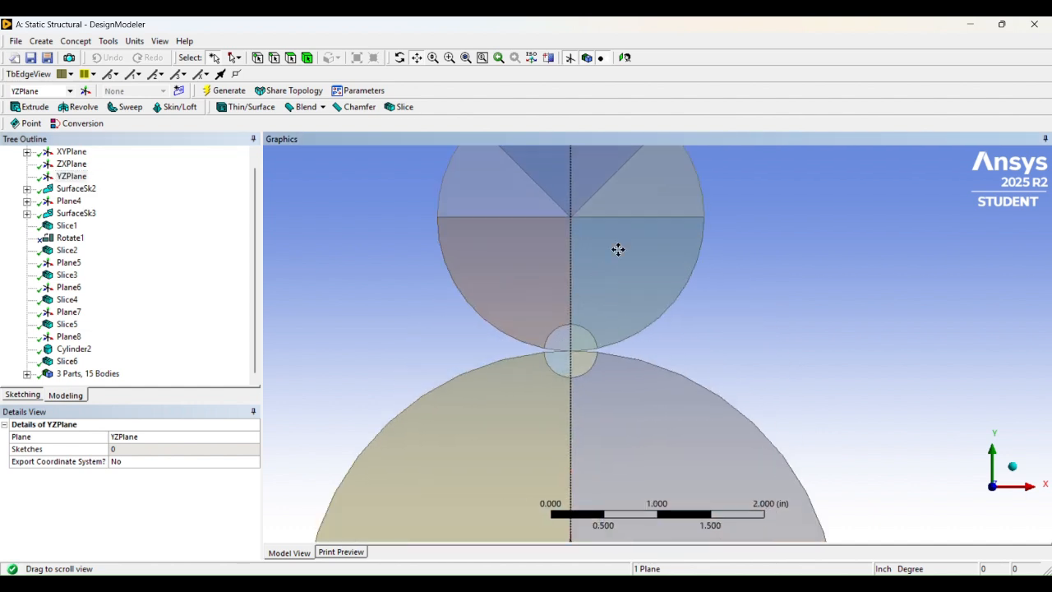
left_click_drag(618, 250, 628, 313)
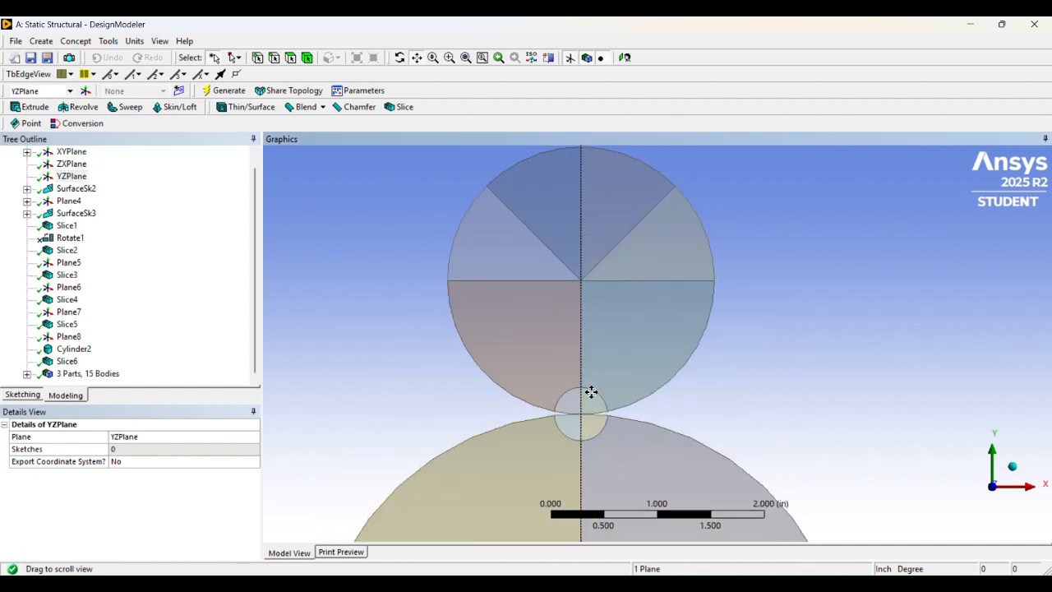
scroll(591, 392, "up", 5)
scroll(533, 357, "up", 5)
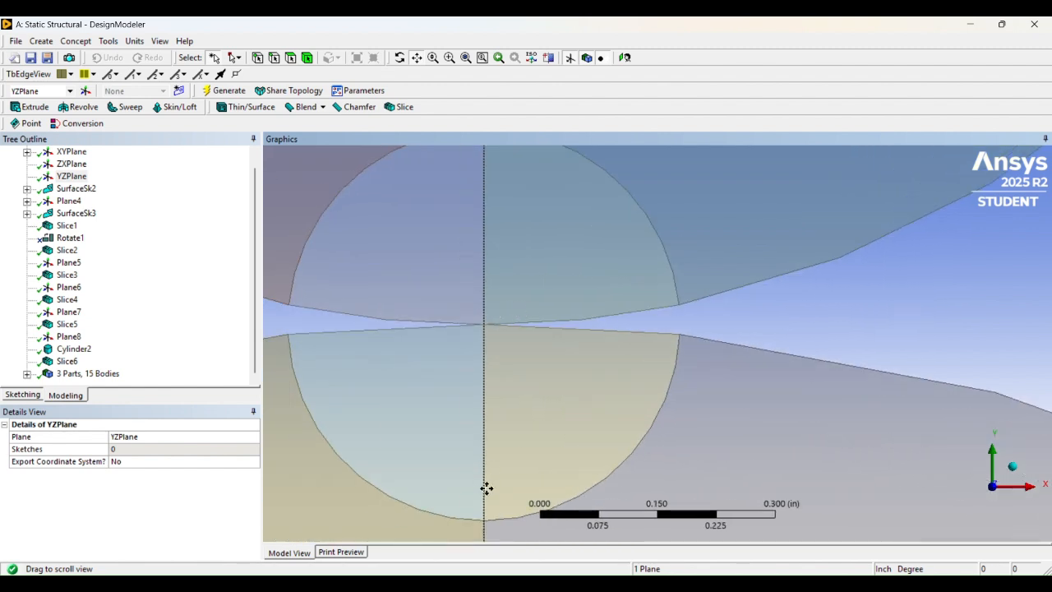
scroll(492, 330, "down", 10)
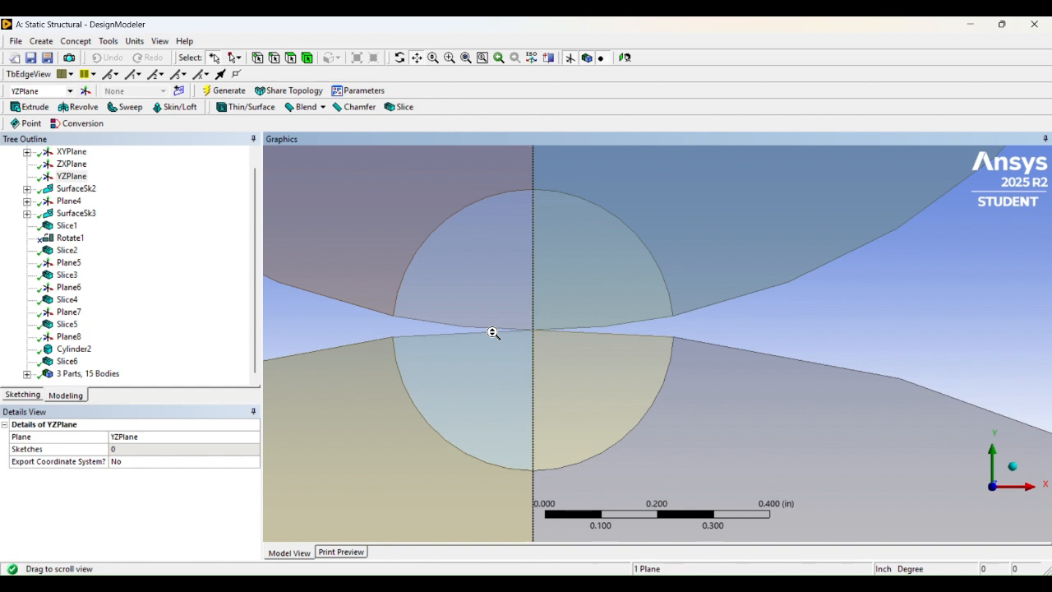
scroll(493, 332, "down", 2)
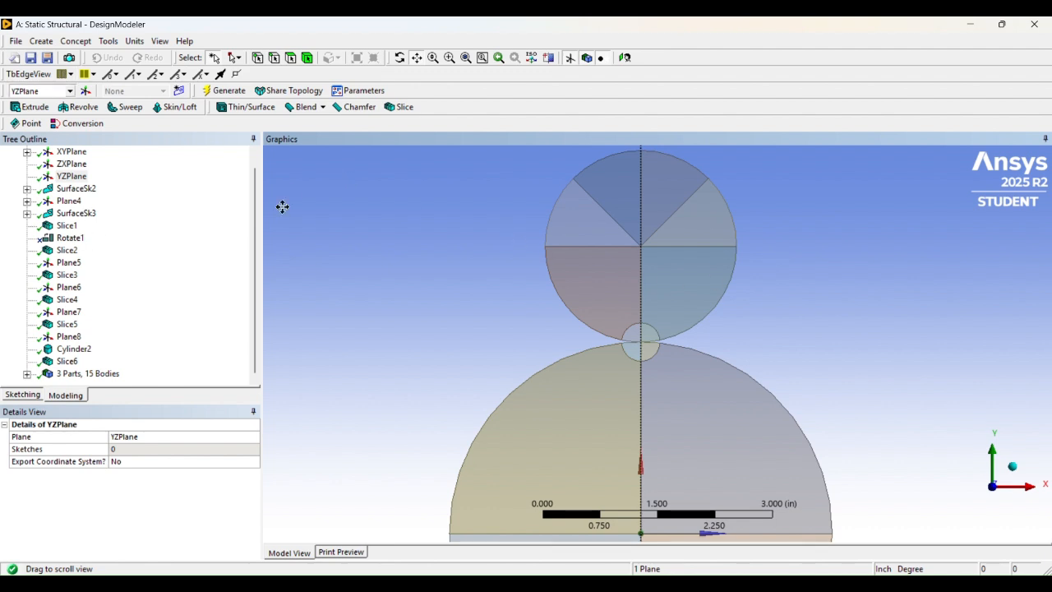
scroll(519, 272, "up", 2)
left_click_drag(602, 244, 560, 226)
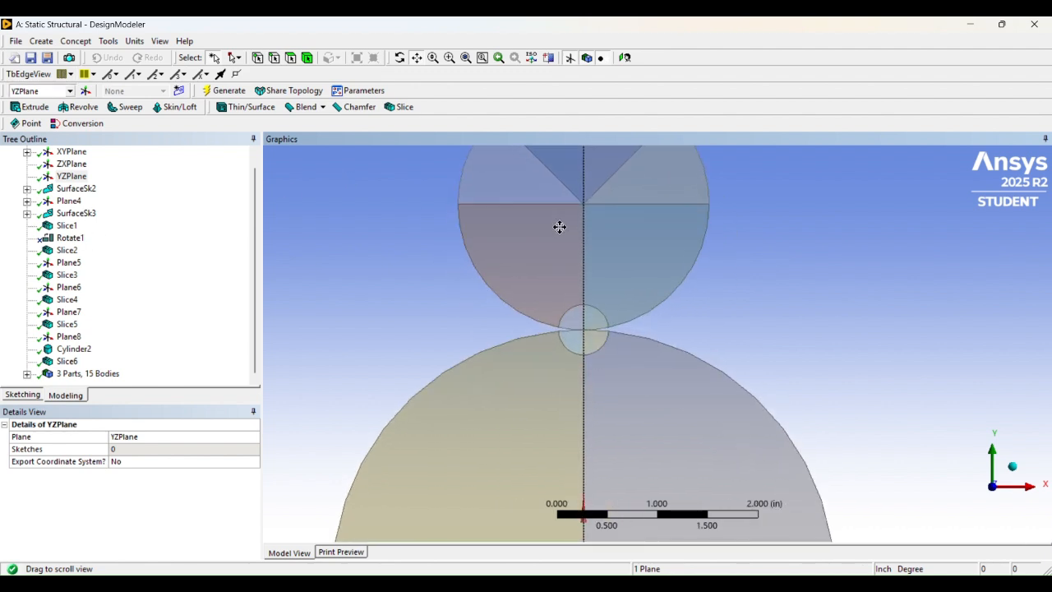
left_click(41, 41)
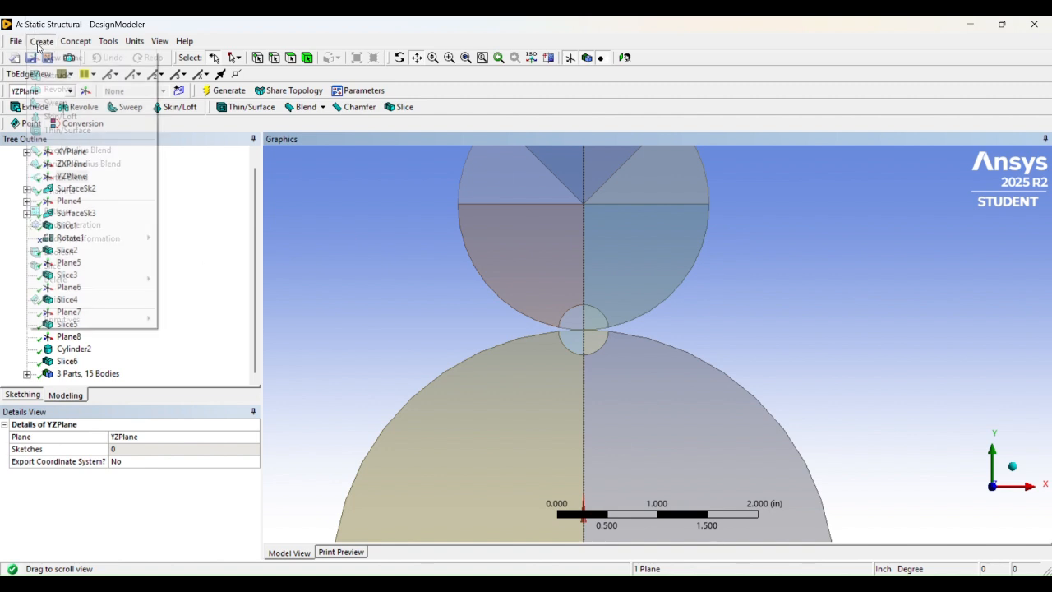
- Edit Slice4's selections and keep Plane6 as its base plane
left_click(256, 271)
left_click(66, 300)
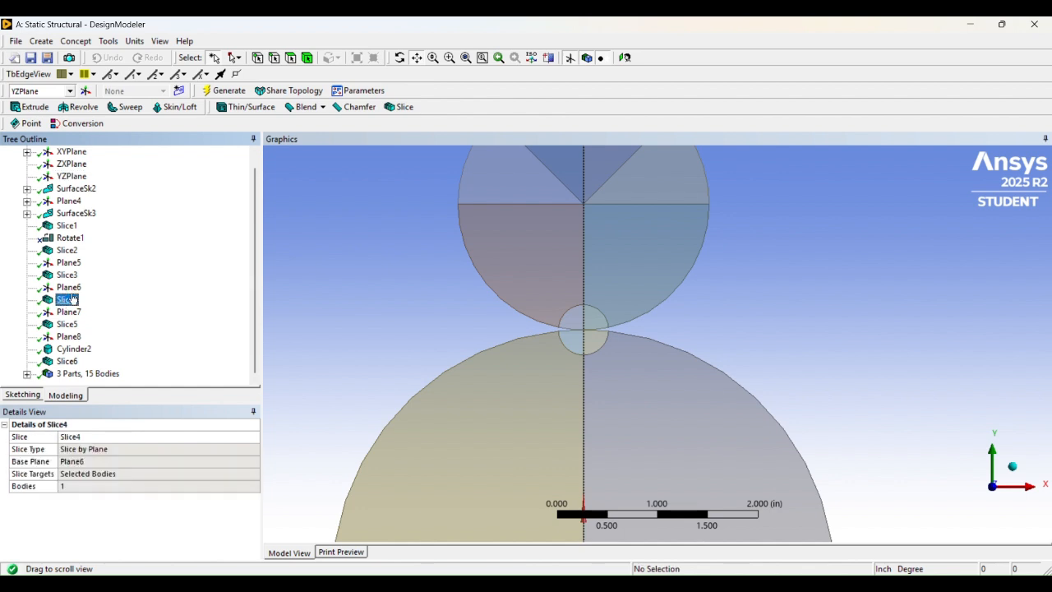
scroll(474, 305, "down", 2)
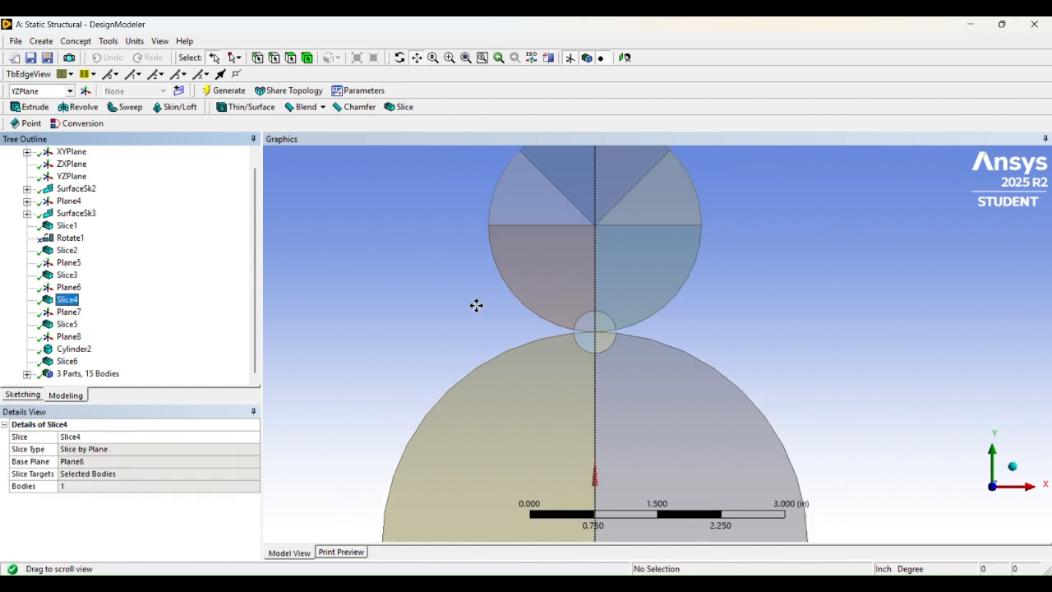
right_click(62, 303)
left_click(93, 309)
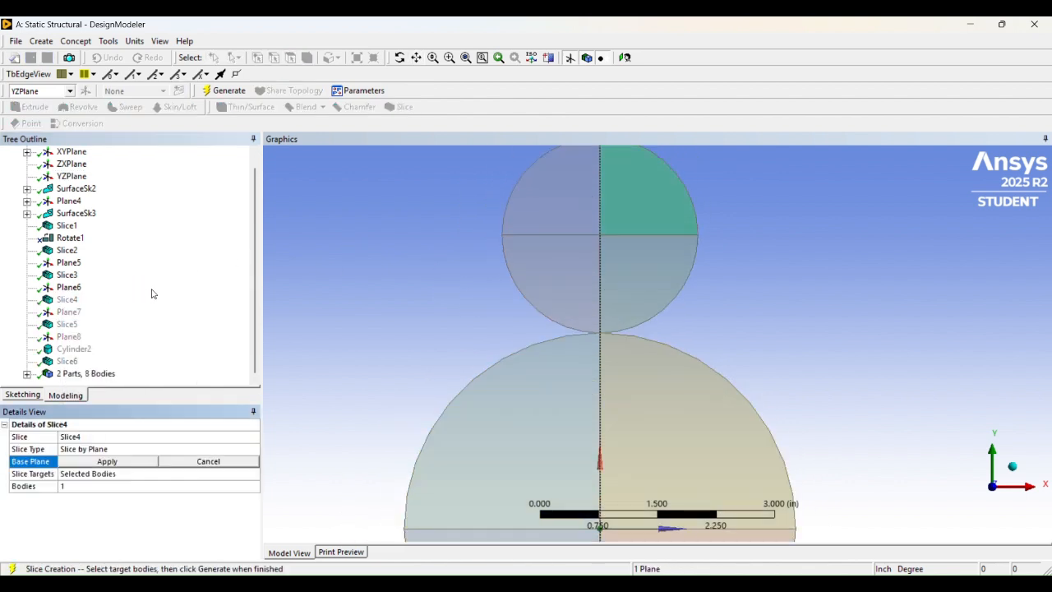
scroll(639, 233, "down", 3)
scroll(639, 234, "up", 5)
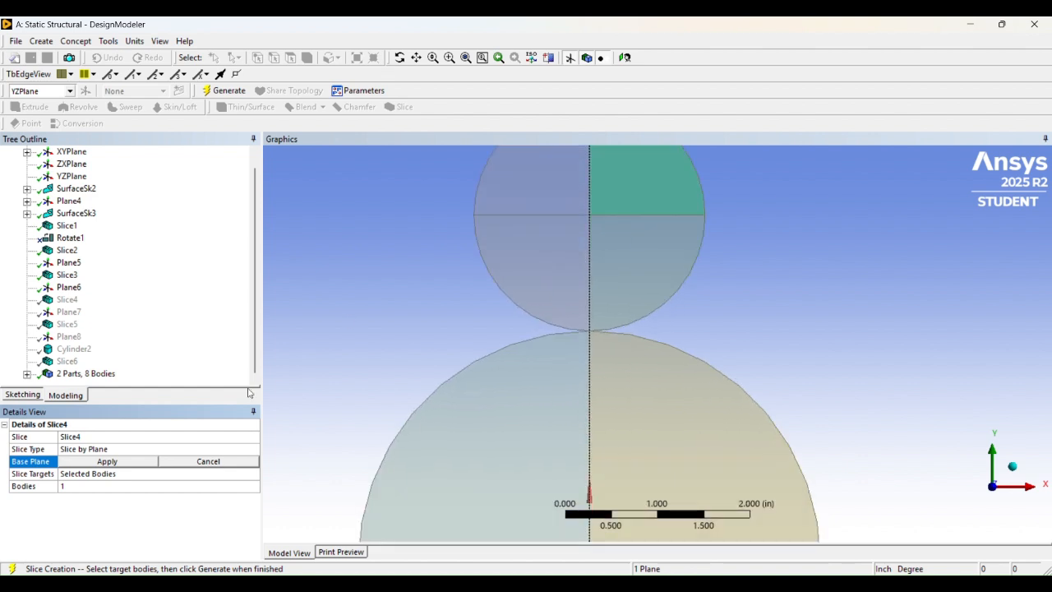
left_click(223, 464)
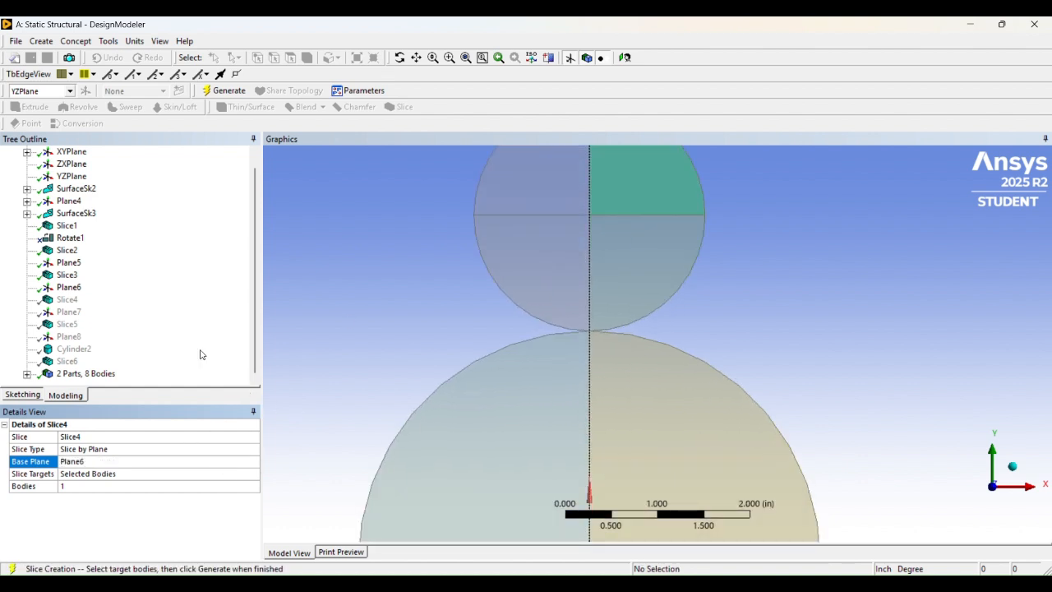
scroll(526, 256, "down", 3)
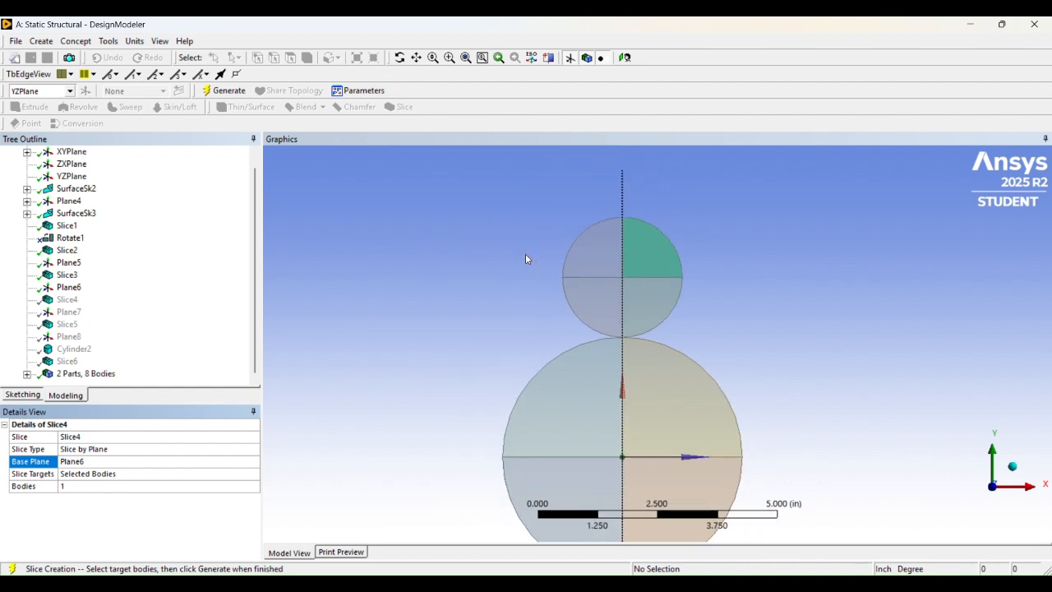
scroll(526, 256, "up", 3)
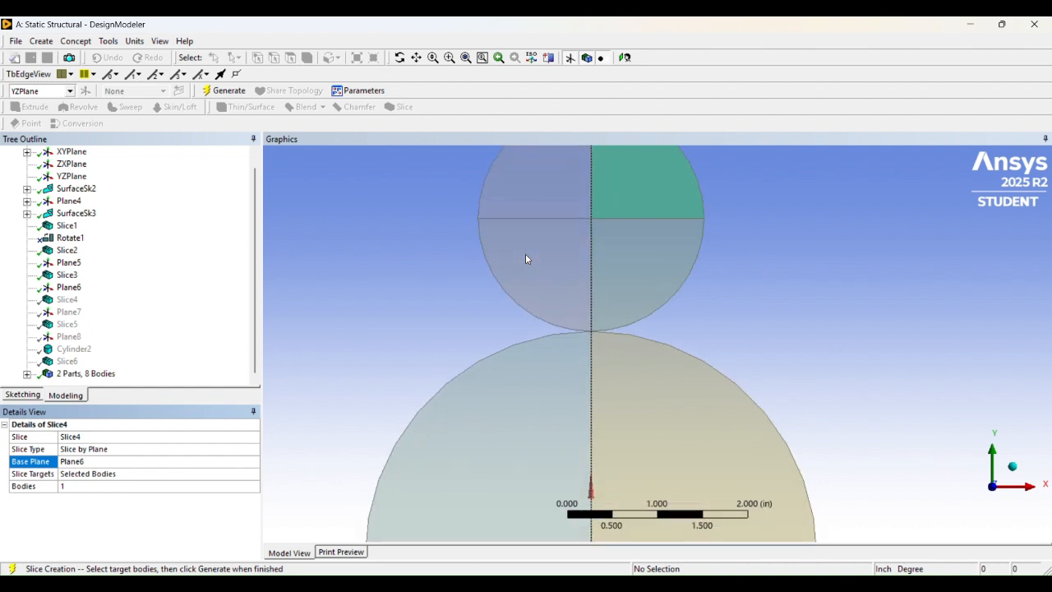
- Select Slice2 and Cylinder2, then regenerate the model through Slice6
left_click(66, 250)
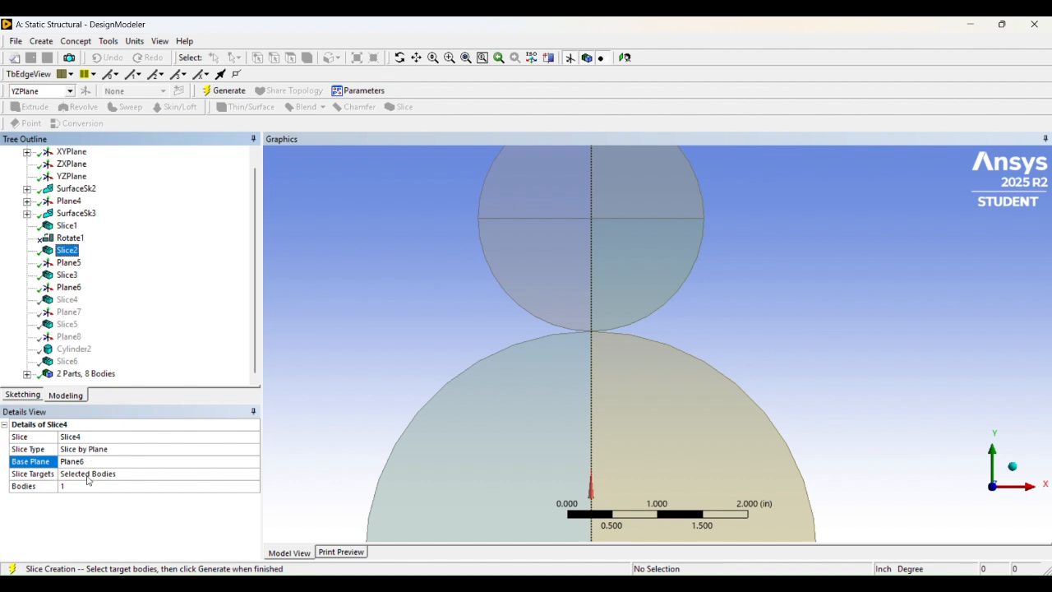
scroll(609, 292, "down", 3)
left_click(419, 58)
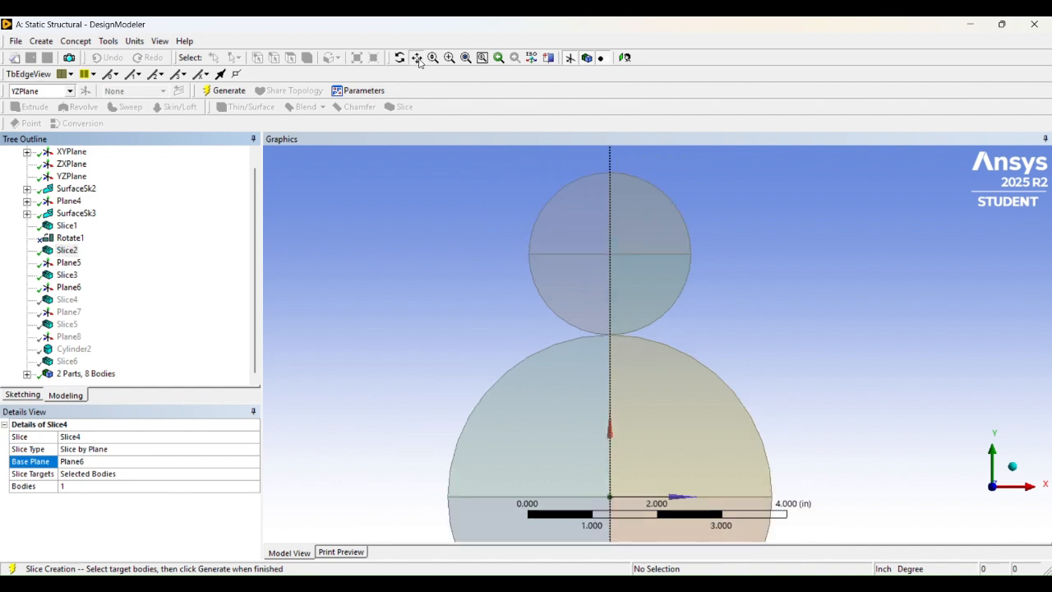
left_click_drag(545, 277, 539, 154)
scroll(630, 266, "up", 2)
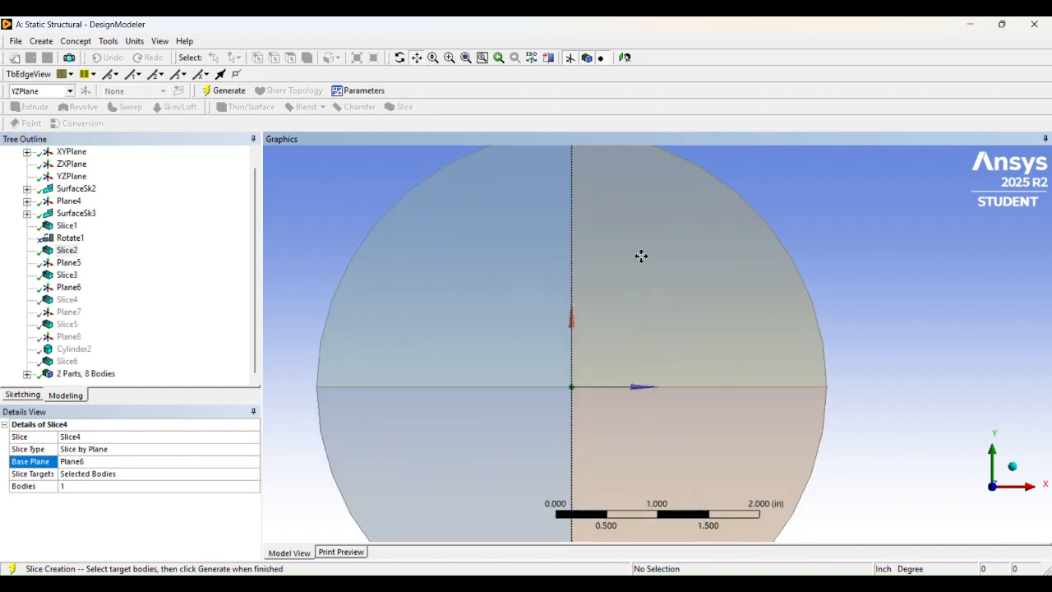
left_click_drag(600, 168, 579, 299)
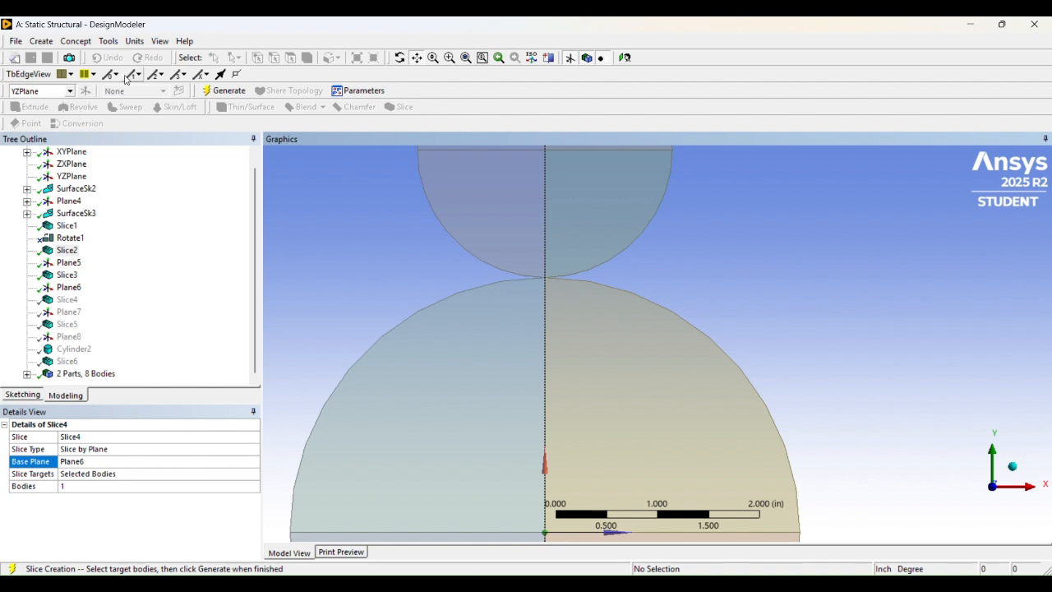
left_click(74, 349)
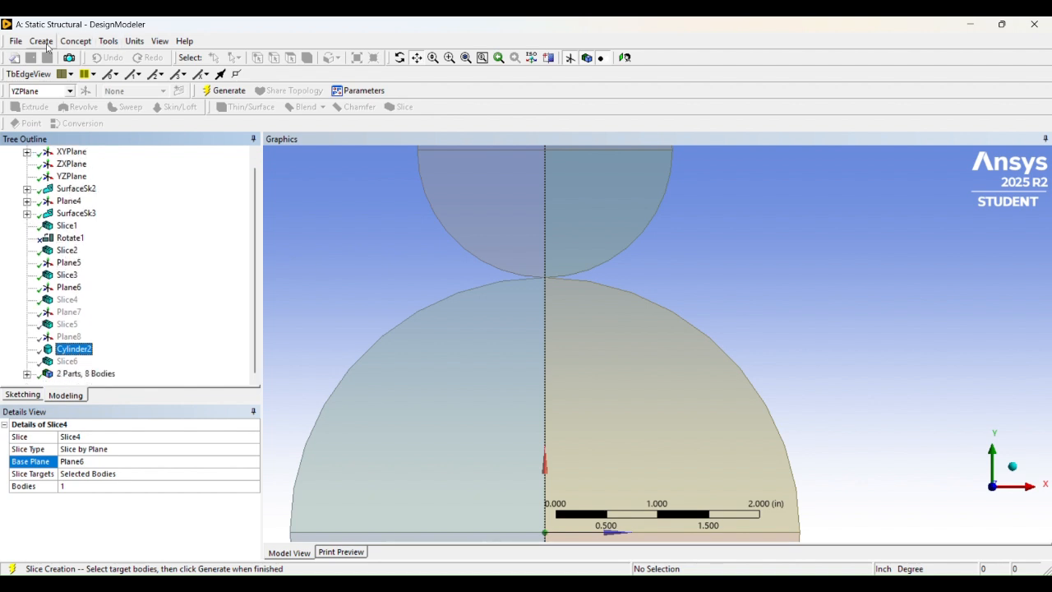
left_click(42, 44)
left_click(325, 282)
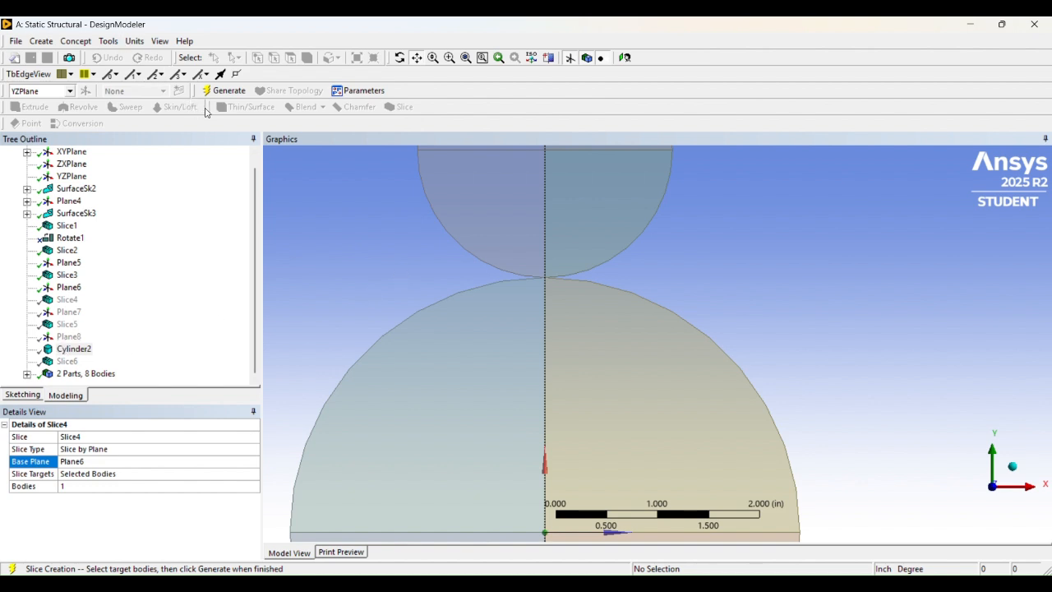
left_click(224, 90)
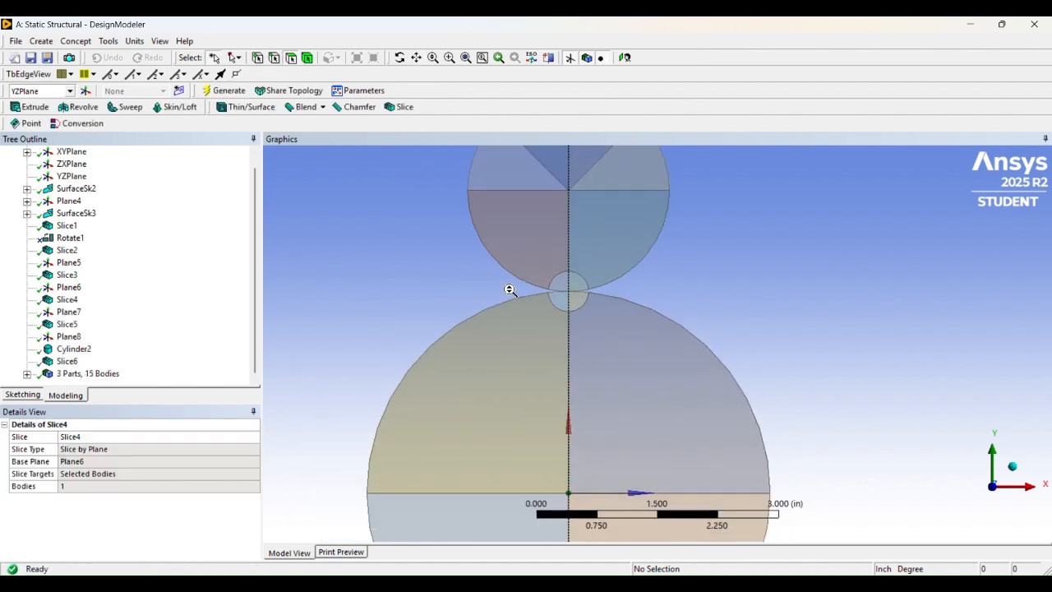
- Select Cylinder2 and orbit the model to see the small cylinder in 3D
left_click(64, 351)
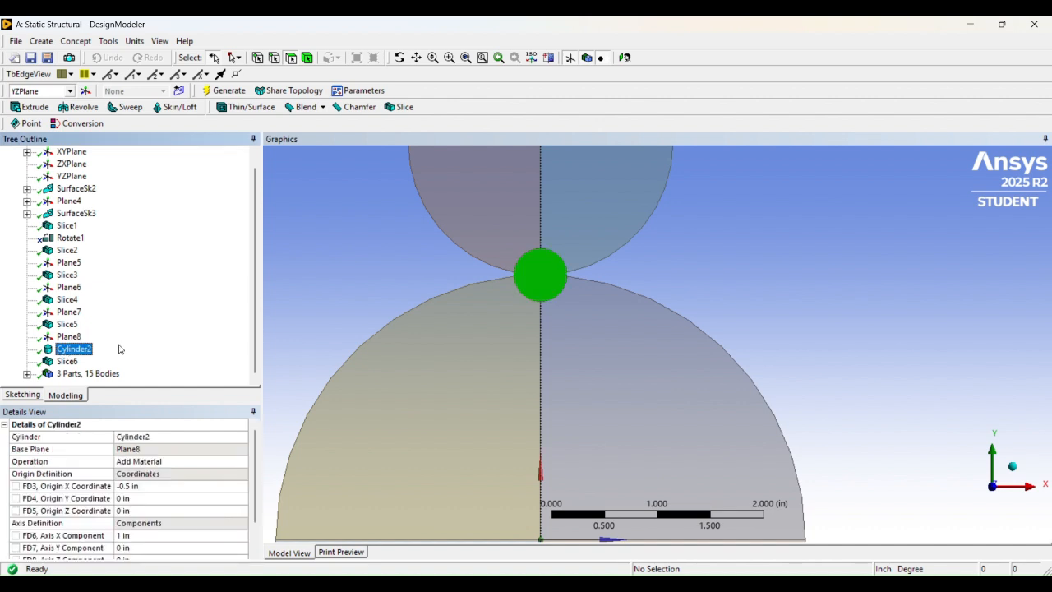
middle_click_drag(608, 270, 634, 268)
scroll(534, 260, "up", 2)
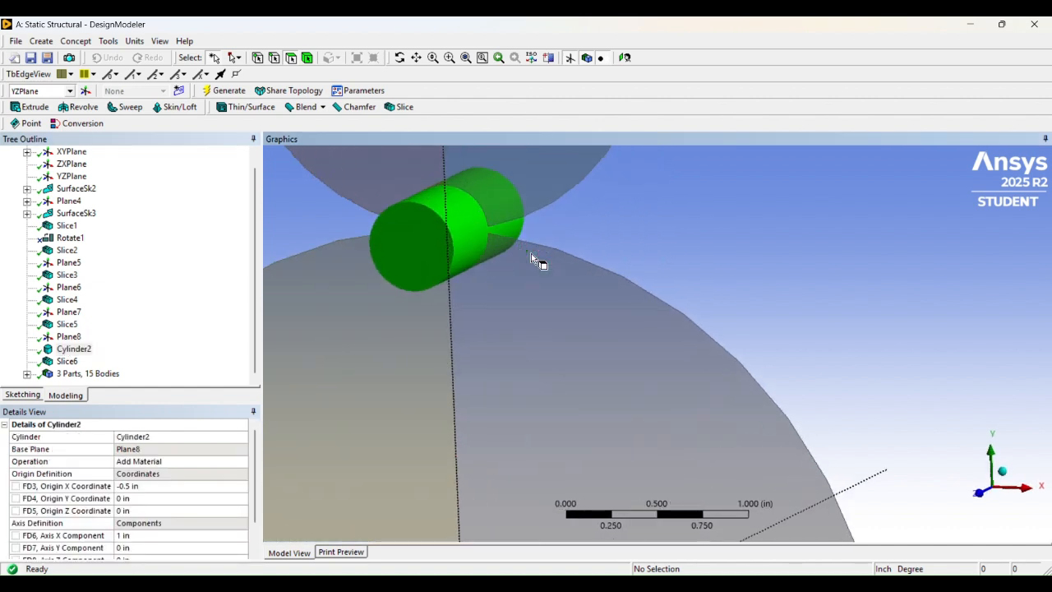
left_click(41, 42)
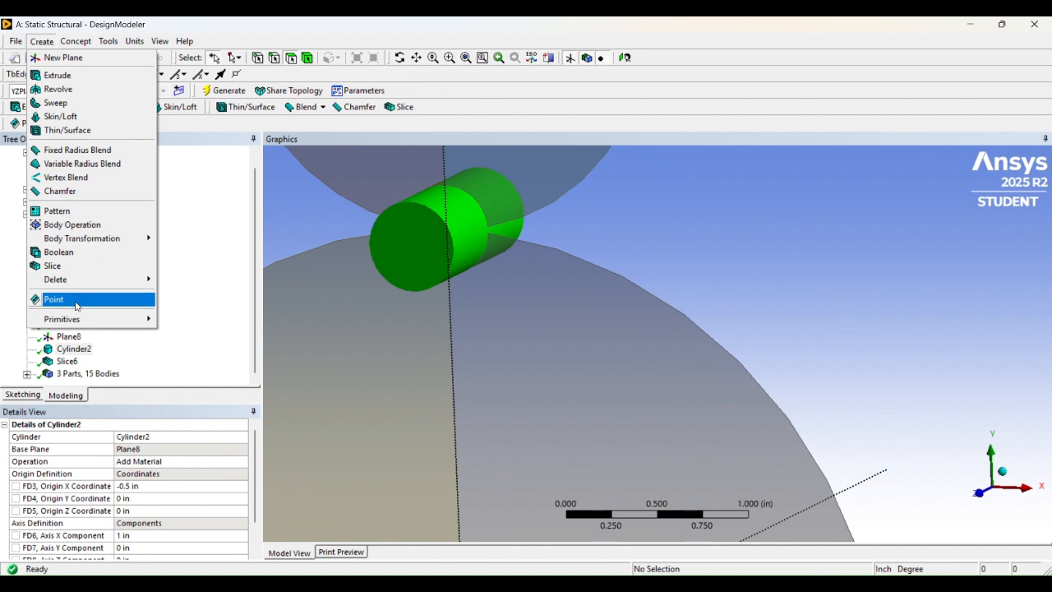
mouse_move(123, 319)
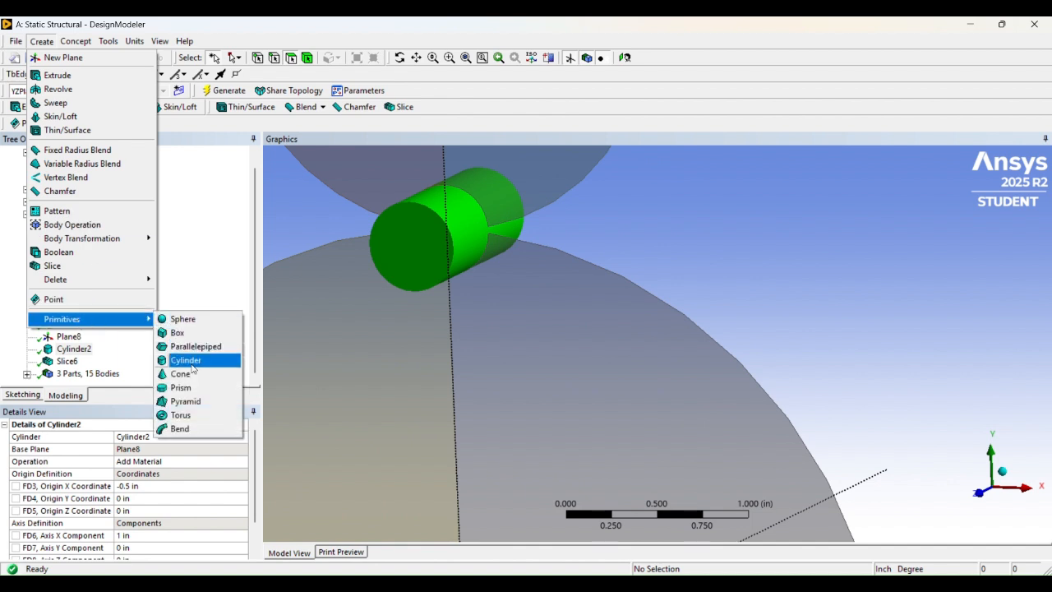
left_click(473, 336)
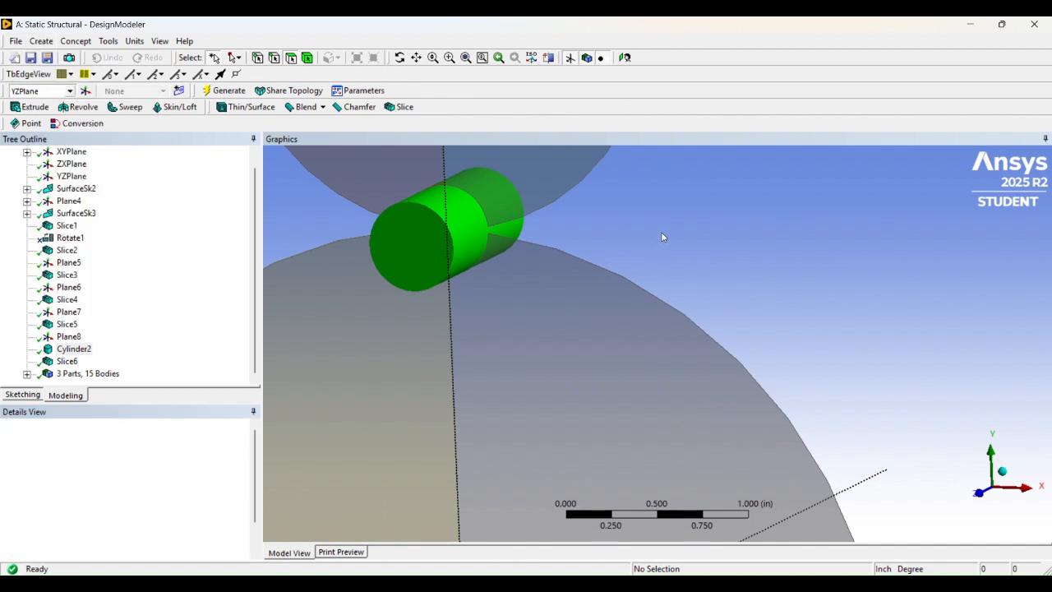
scroll(435, 242, "up", 2)
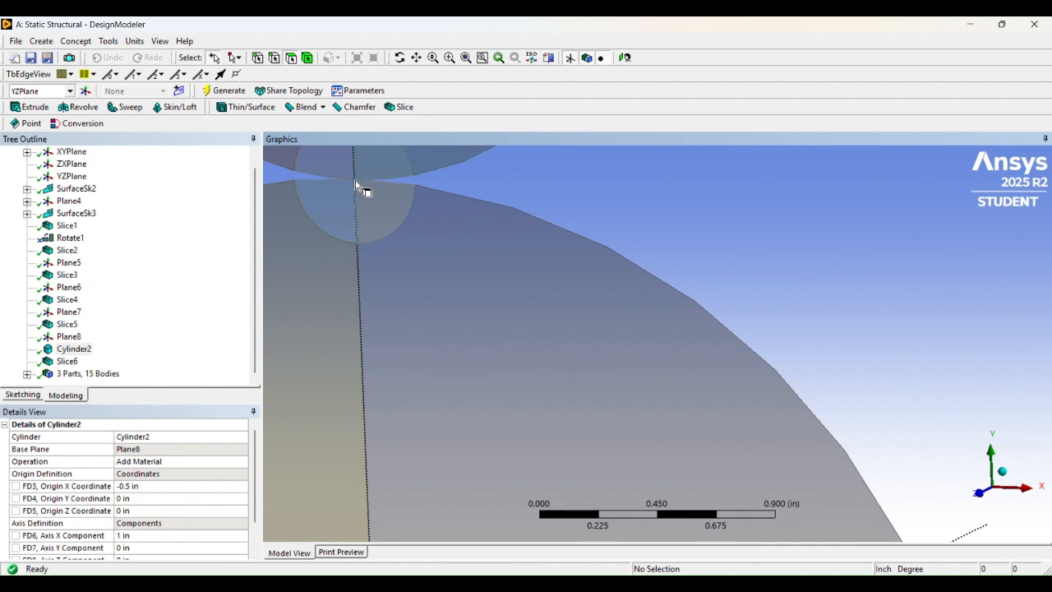
scroll(355, 185, "down", 3)
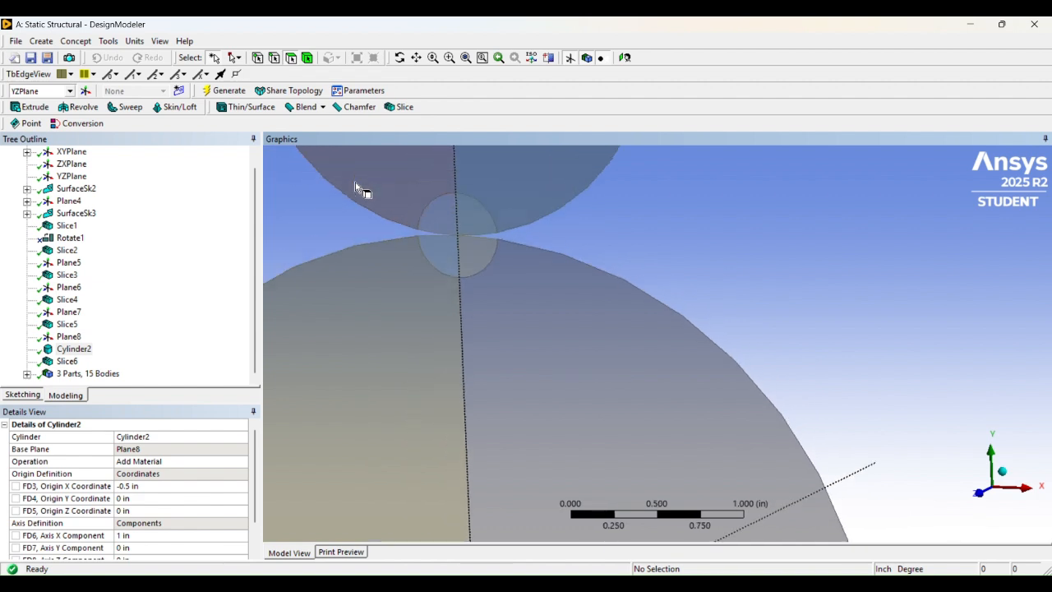
scroll(483, 228, "up", 2)
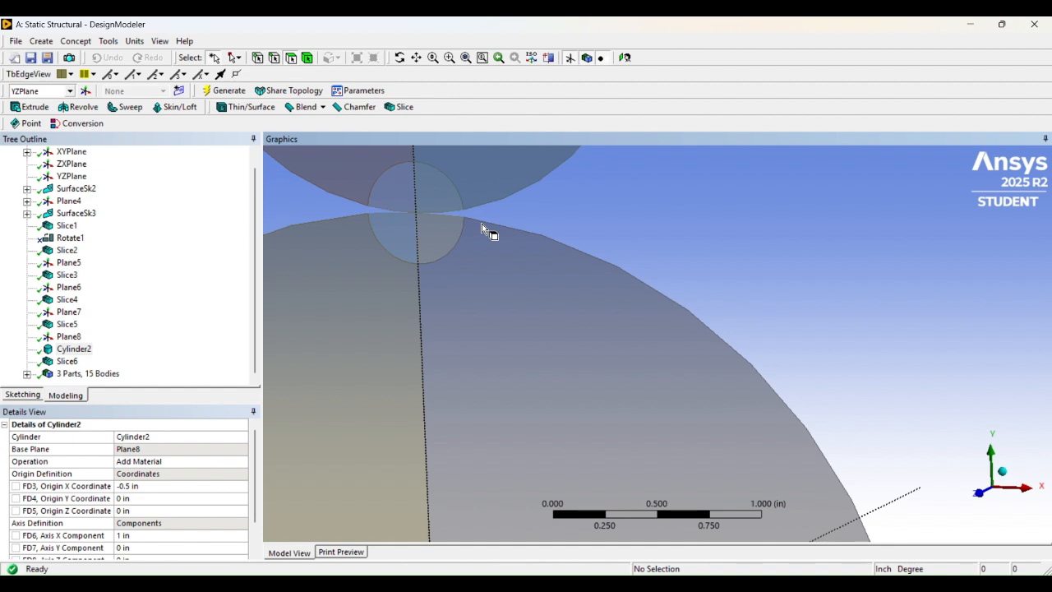
- Center the contact region and snap to a square front view using the triad
left_click(418, 59)
left_click_drag(444, 226, 657, 308)
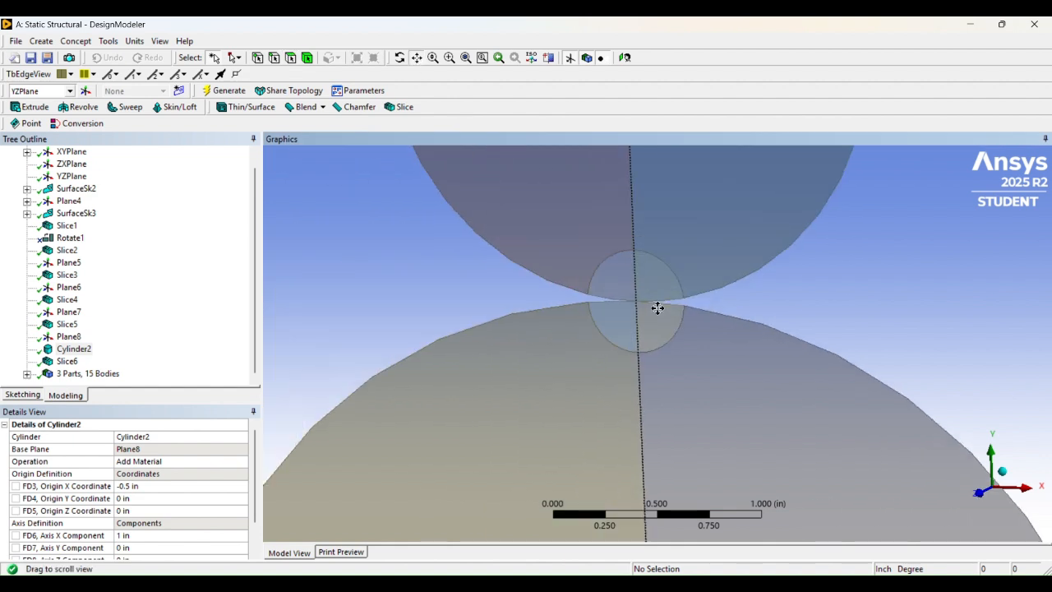
scroll(664, 307, "up", 7)
left_click_drag(682, 154, 575, 274)
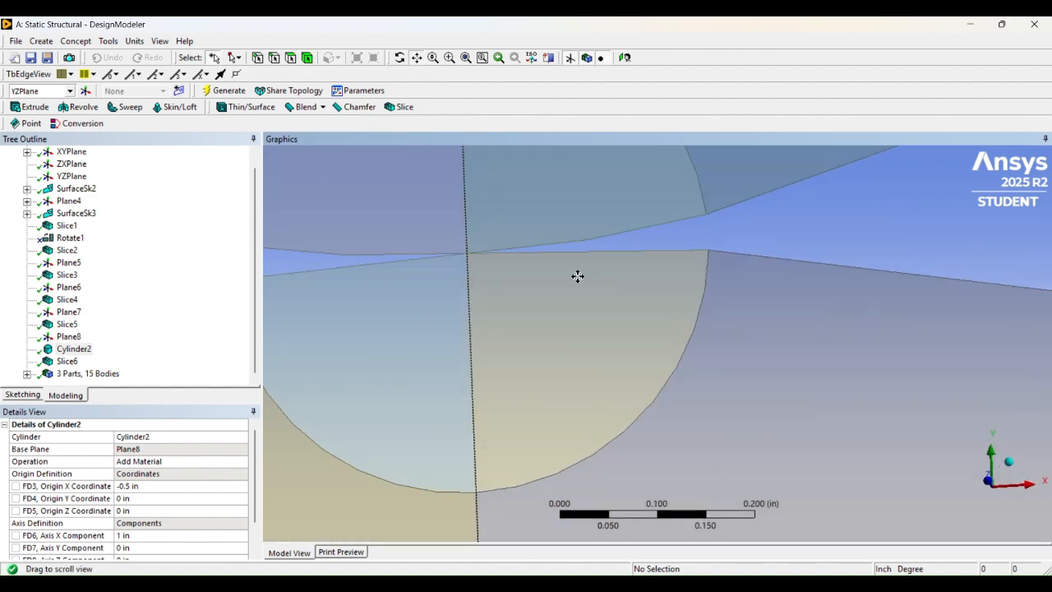
left_click(992, 464)
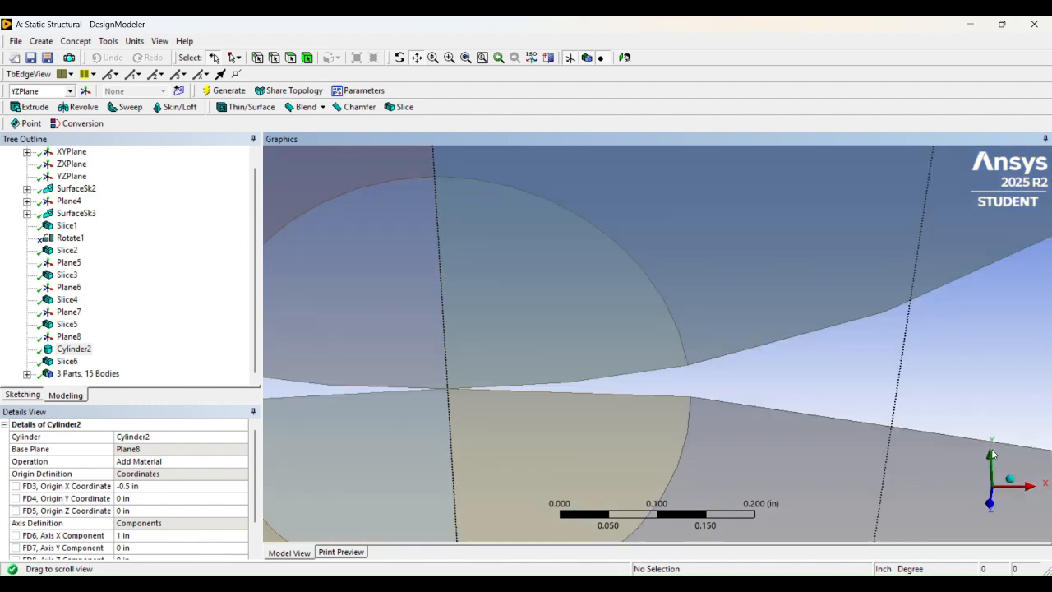
left_click(991, 505)
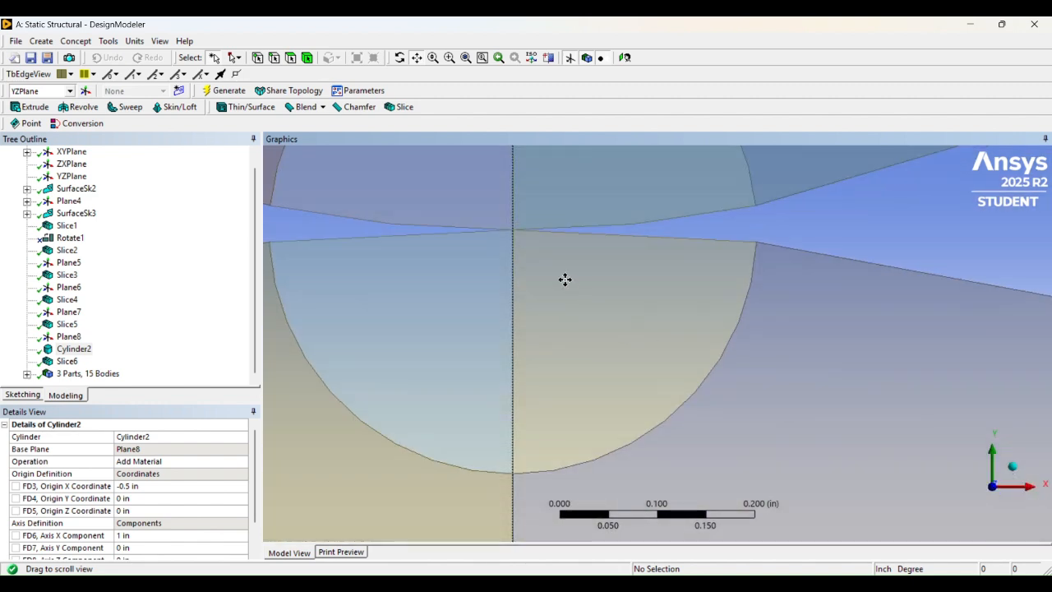
scroll(561, 279, "down", 2)
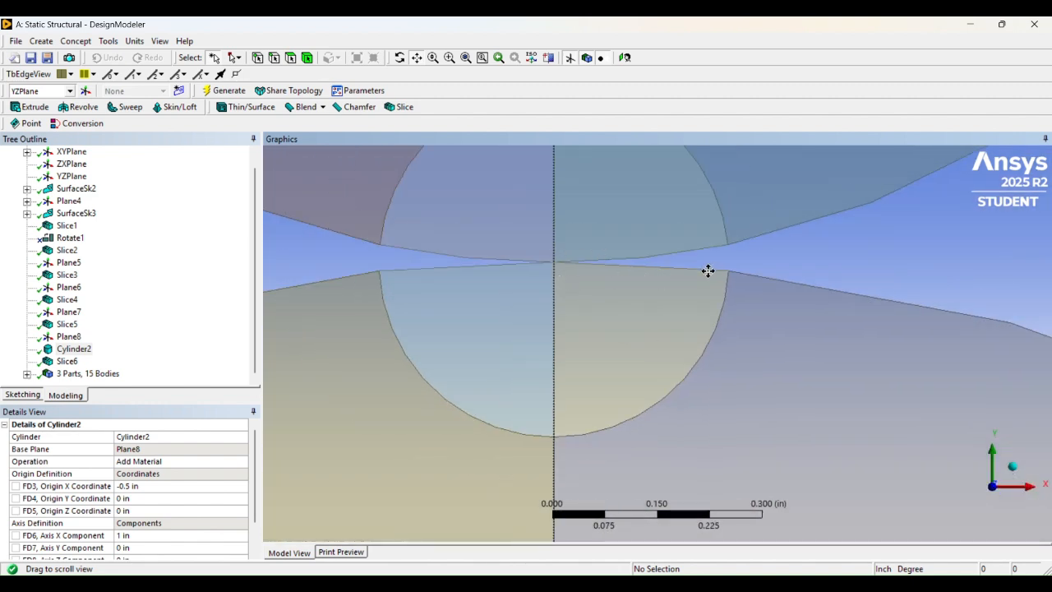
scroll(606, 293, "up", 2)
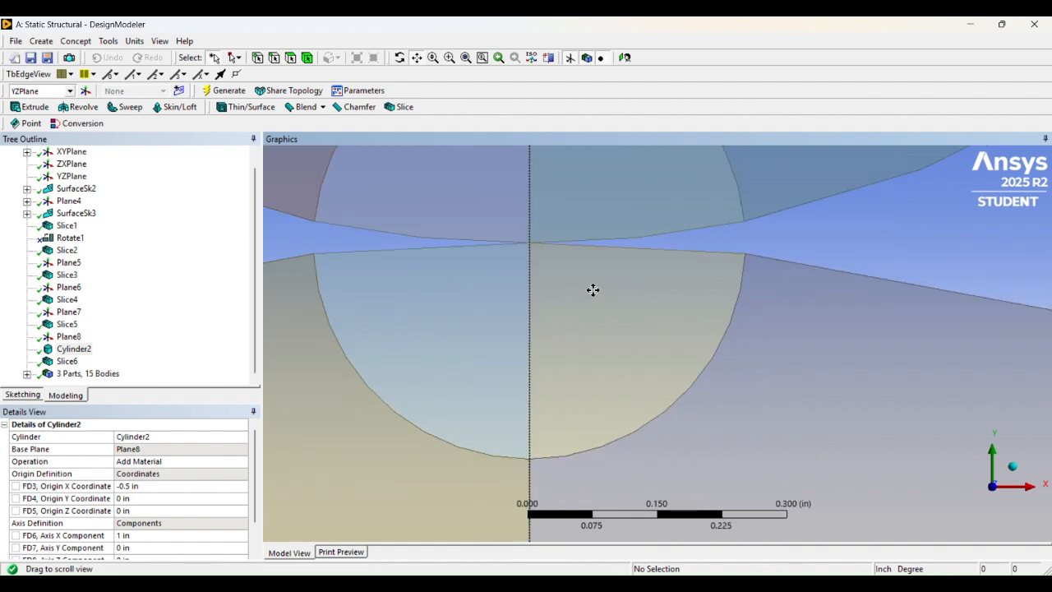
scroll(593, 289, "down", 1)
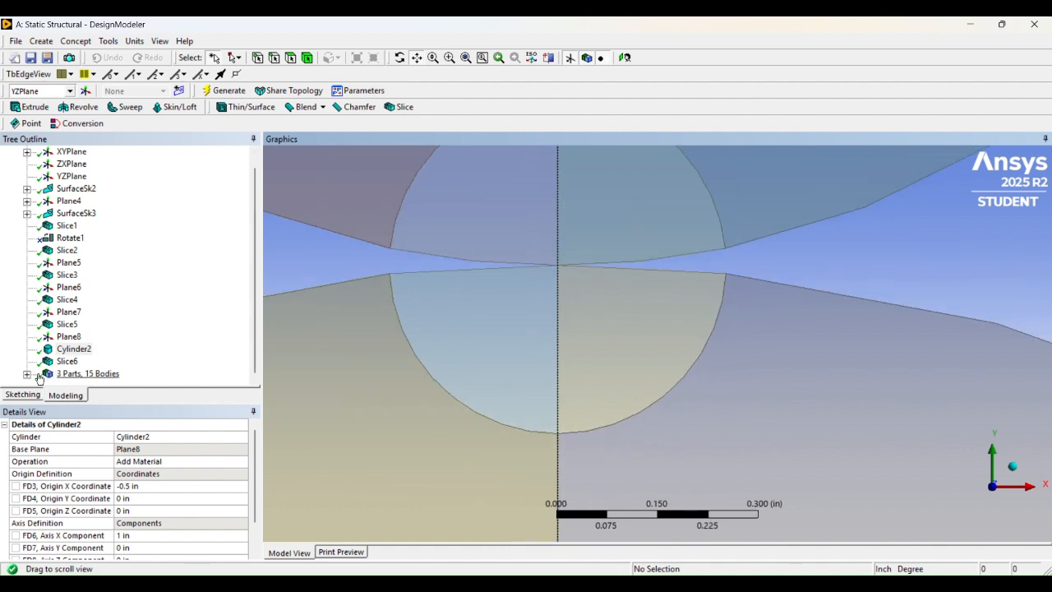
scroll(500, 235, "down", 5)
scroll(516, 211, "up", 4)
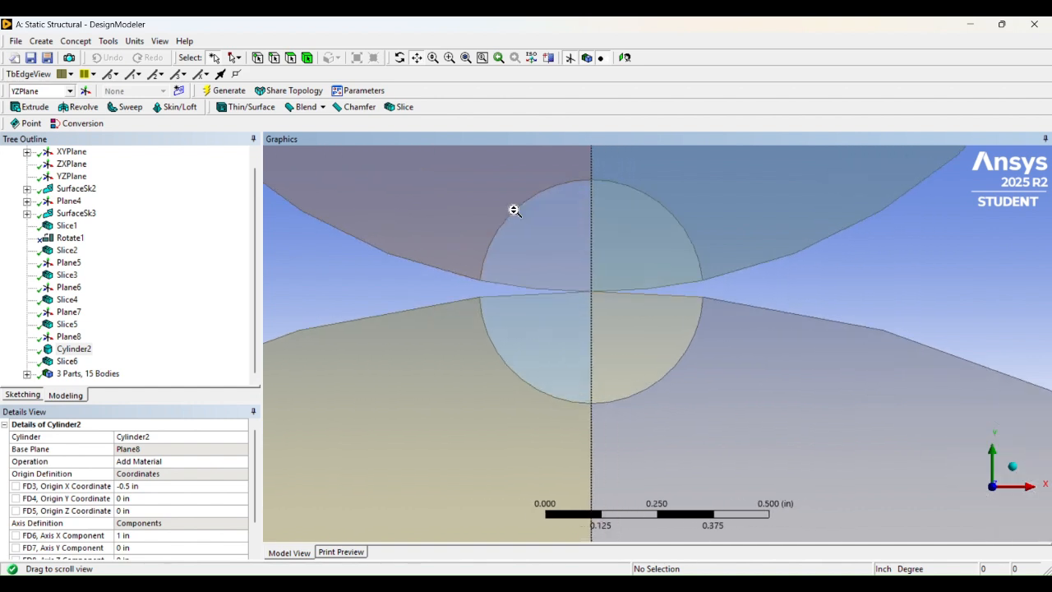
- Expand '3 Parts, 15 Bodies' to list Part 2, Part 3 and Solid
left_click(27, 373)
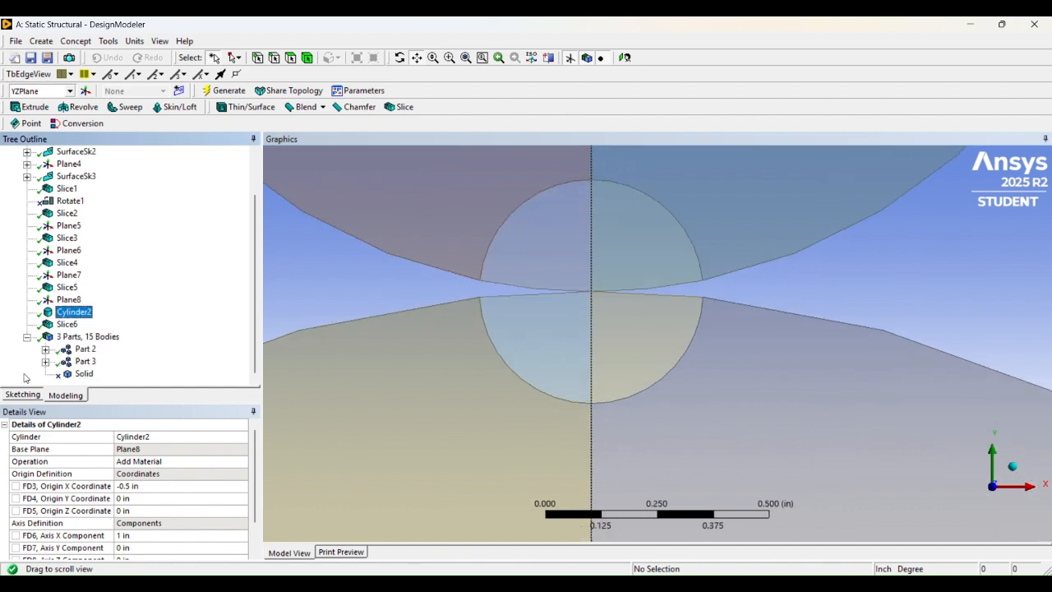
scroll(550, 232, "down", 5)
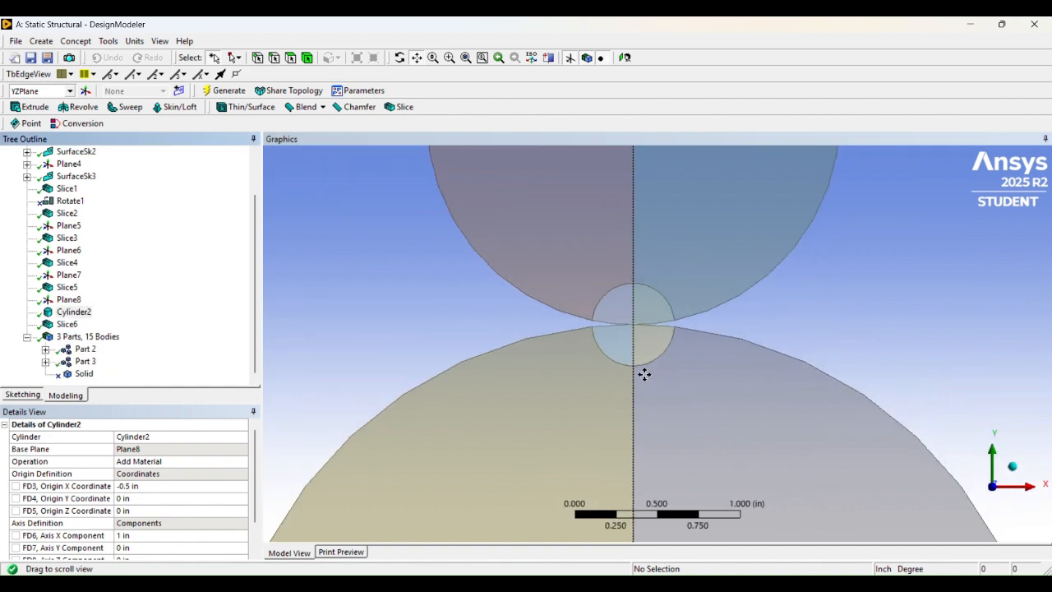
left_click_drag(658, 271, 673, 350)
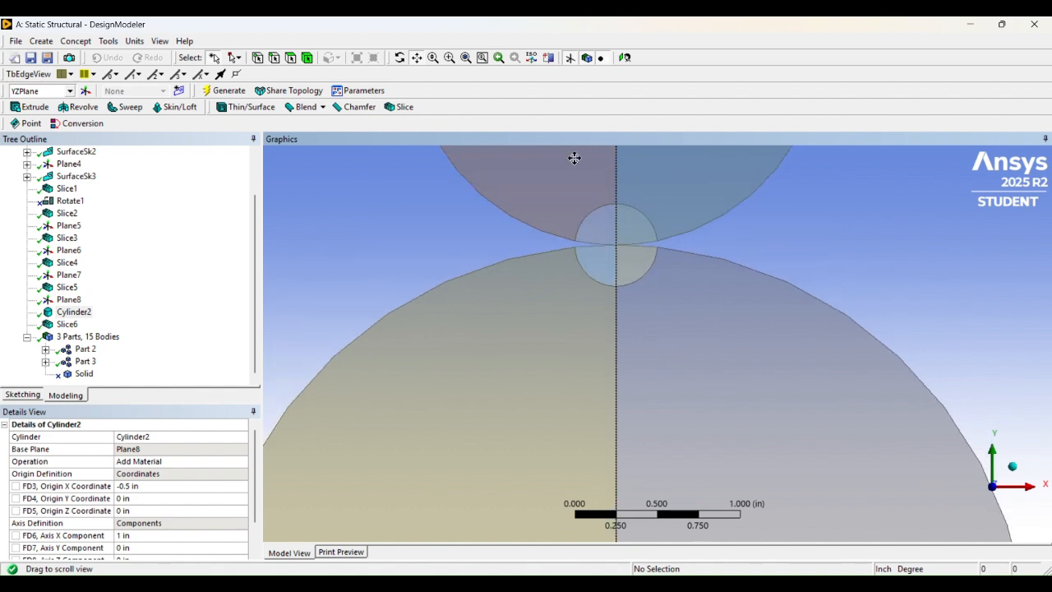
scroll(574, 158, "up", 1)
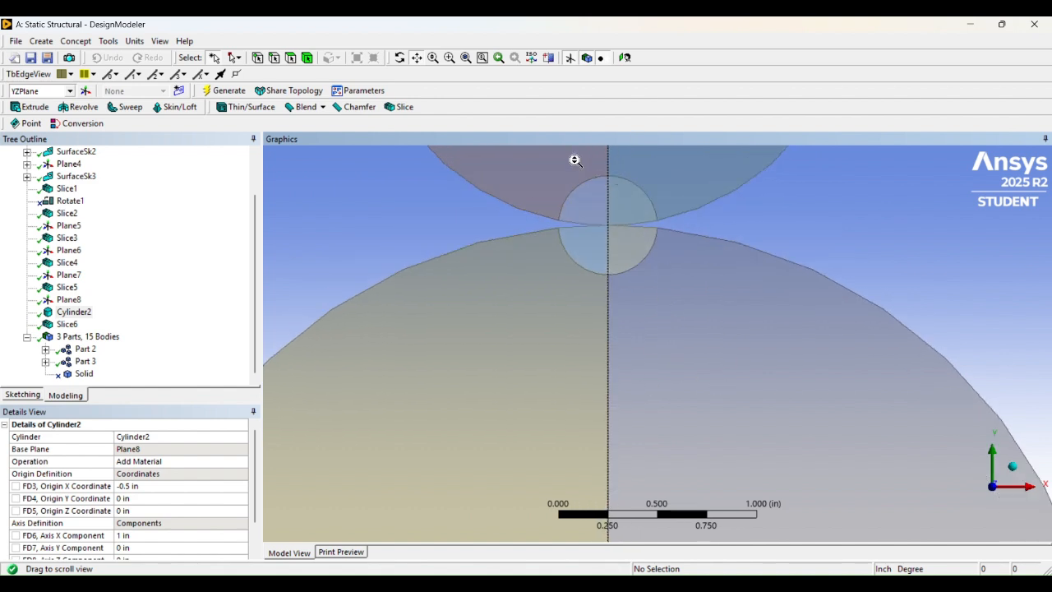
- Expand Part 2 and select its eight surface bodies
left_click(46, 349)
scroll(101, 301, "down", 1)
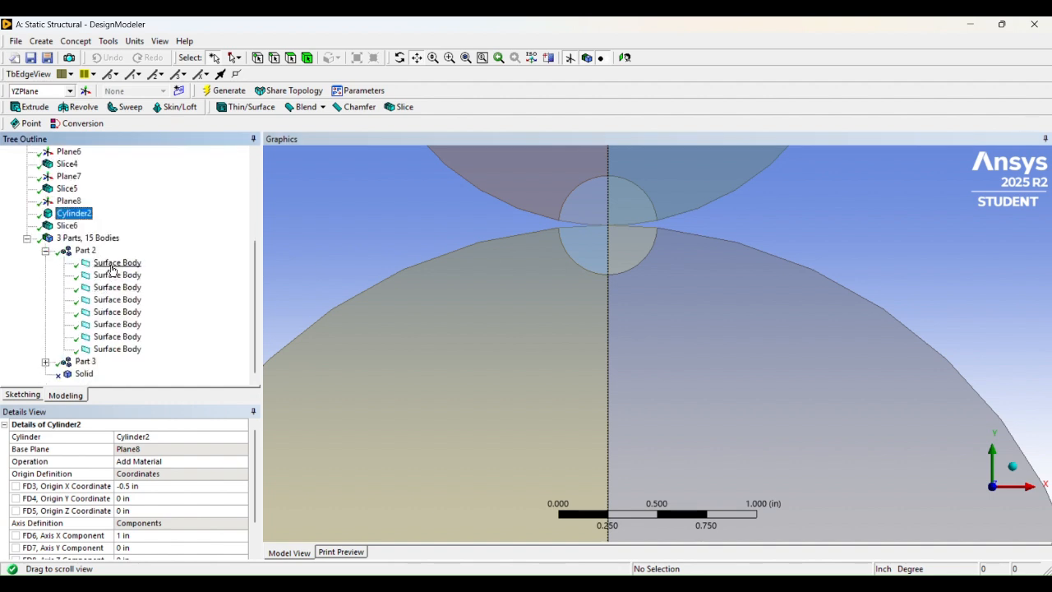
left_click(108, 263)
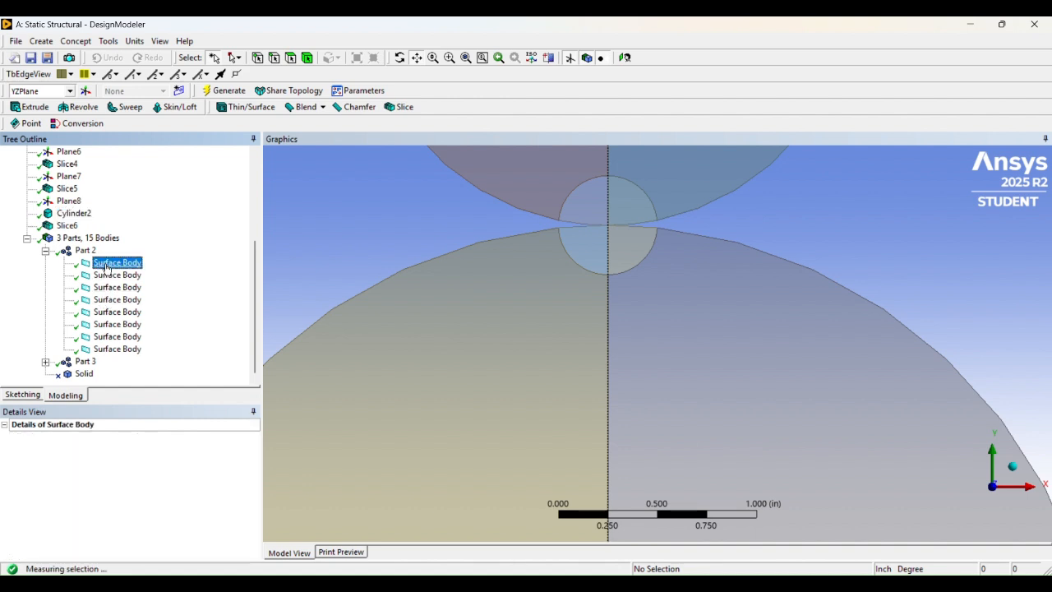
left_click(119, 349, "shift")
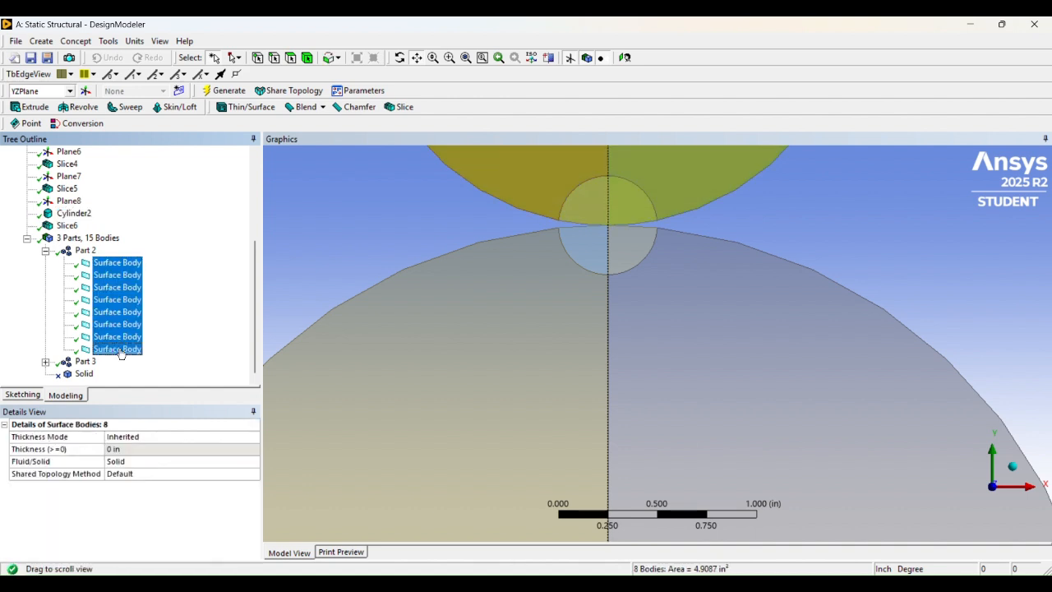
left_click(116, 262)
left_click(117, 350, "shift")
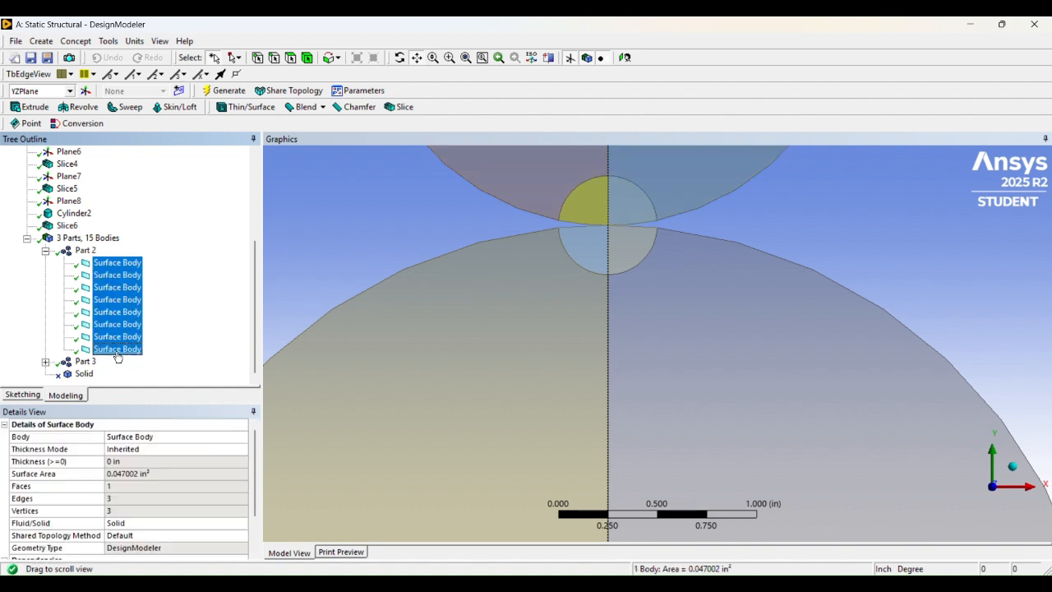
- Inspect the bodies' actions like Form New Part, cancel, and show Part 2's 8 bodies, 4.9087 in²
right_click(122, 276)
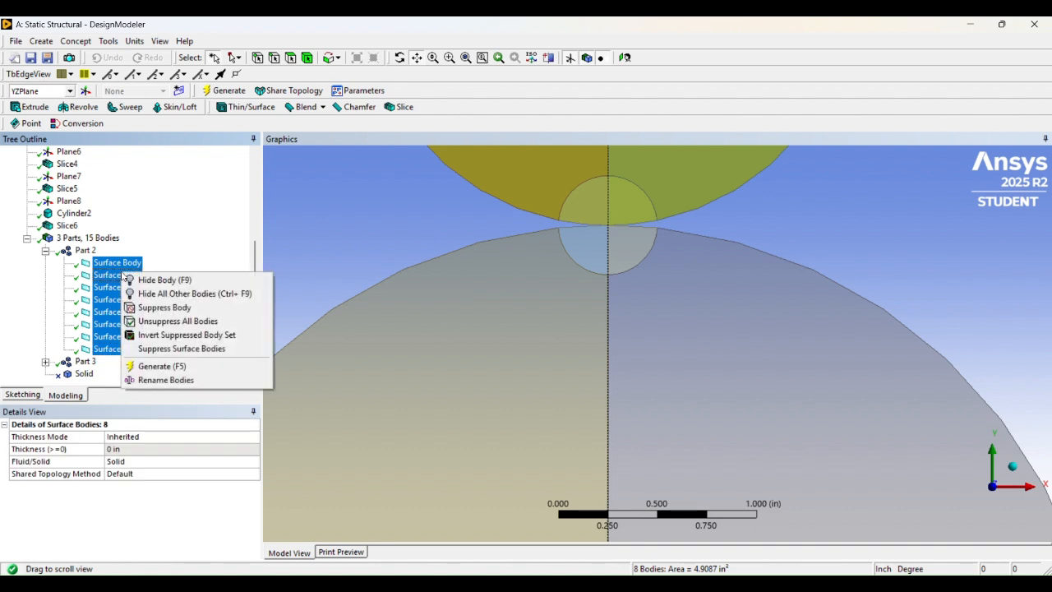
left_click(94, 276)
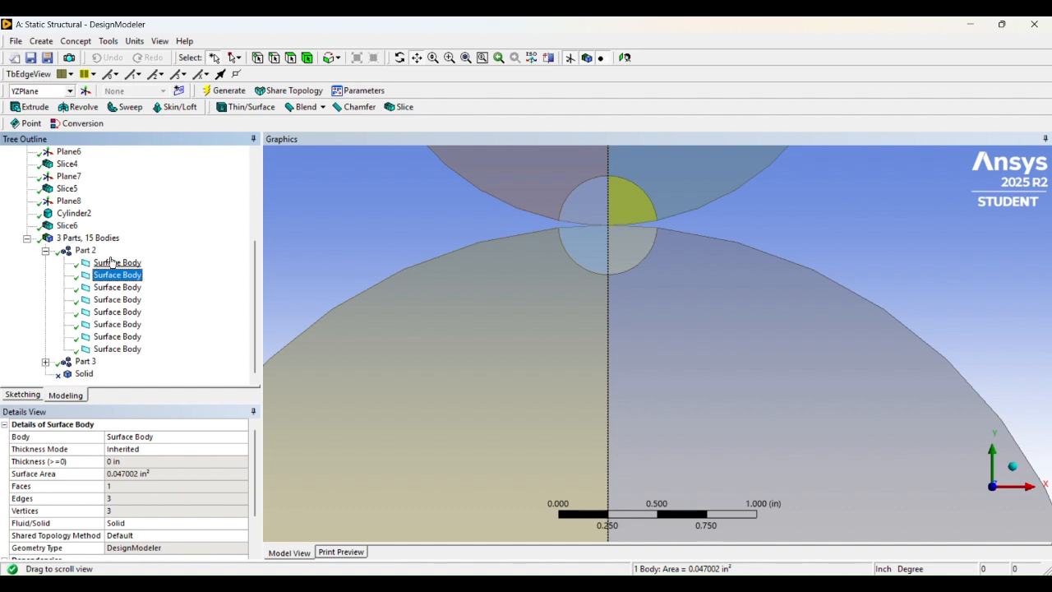
left_click(113, 262)
right_click(113, 263)
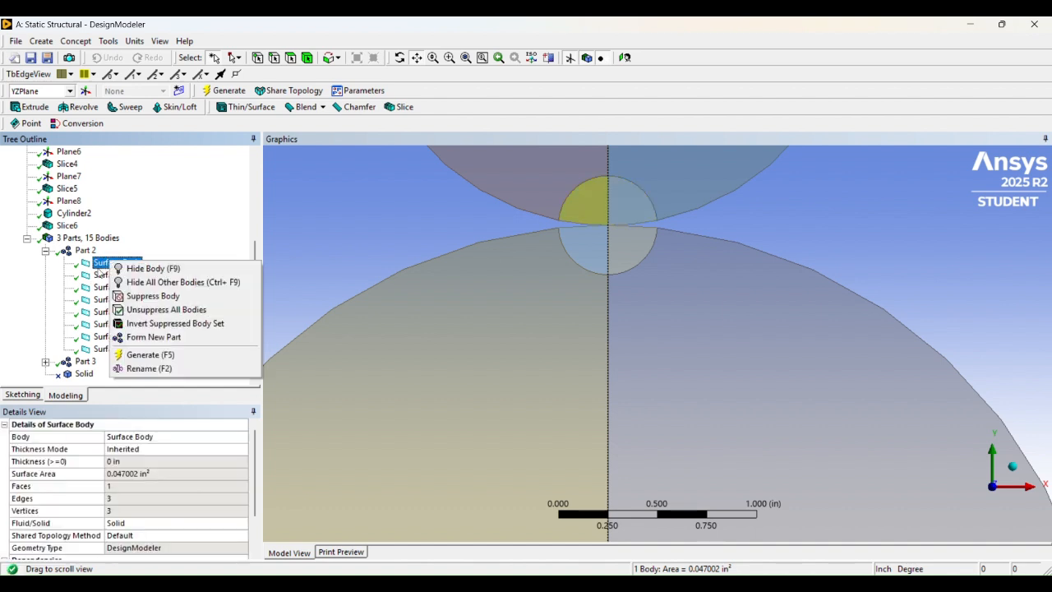
key("Escape")
left_click(114, 351, "ctrl")
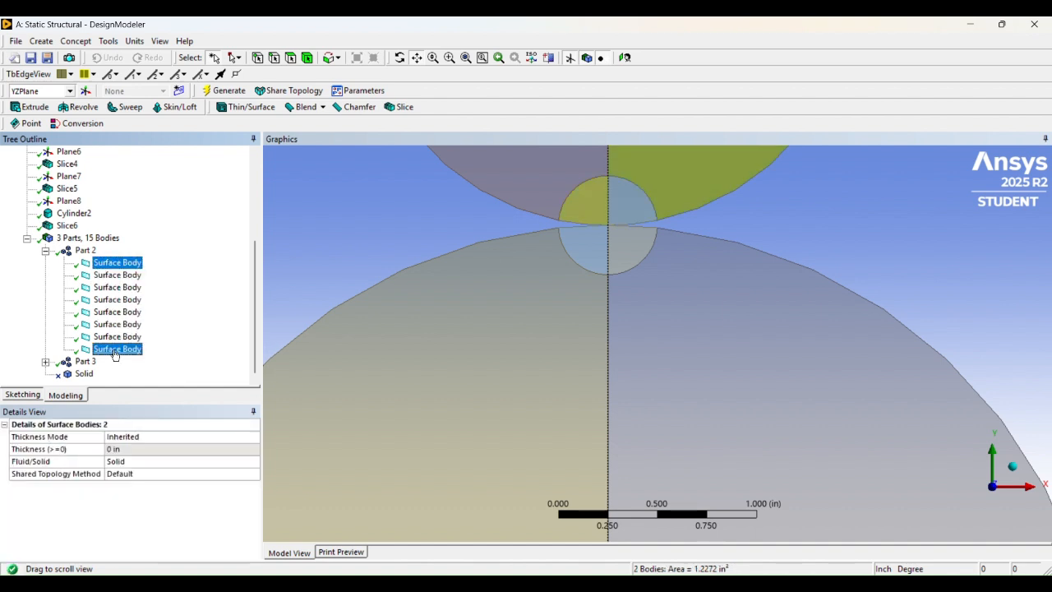
left_click(115, 276, "shift")
right_click(115, 276)
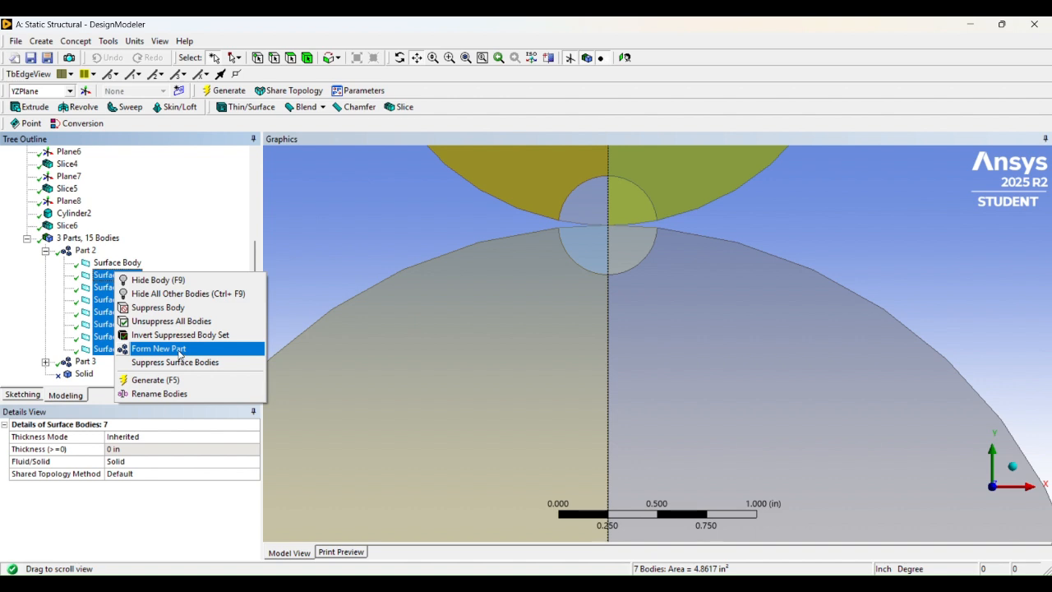
left_click(86, 250)
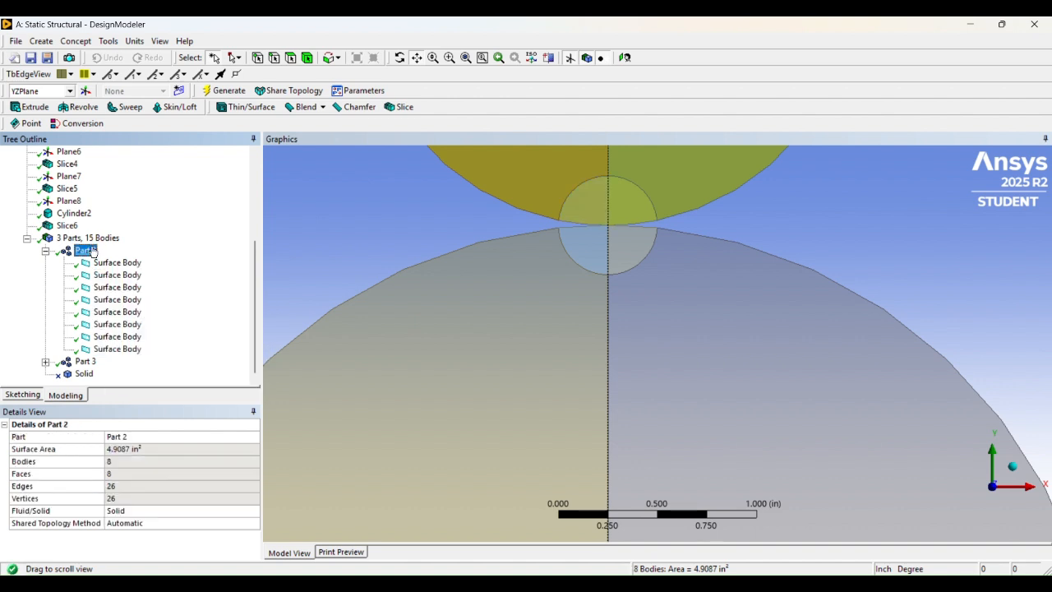
- Review Part 2's eight bodies in DesignModeler's Details, then collapse its body list
scroll(361, 274, "down", 5)
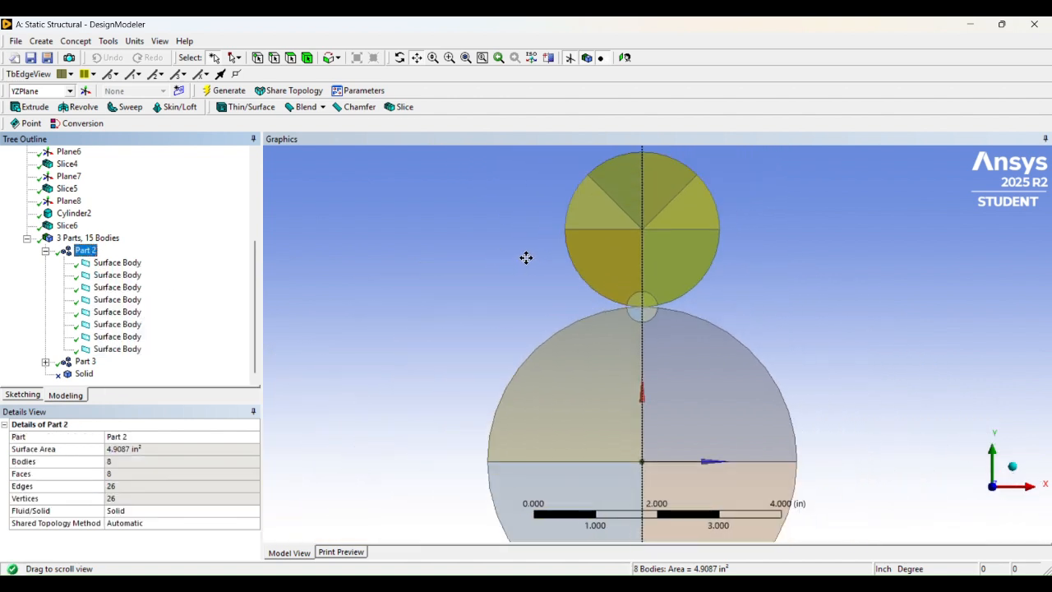
scroll(658, 193, "up", 4)
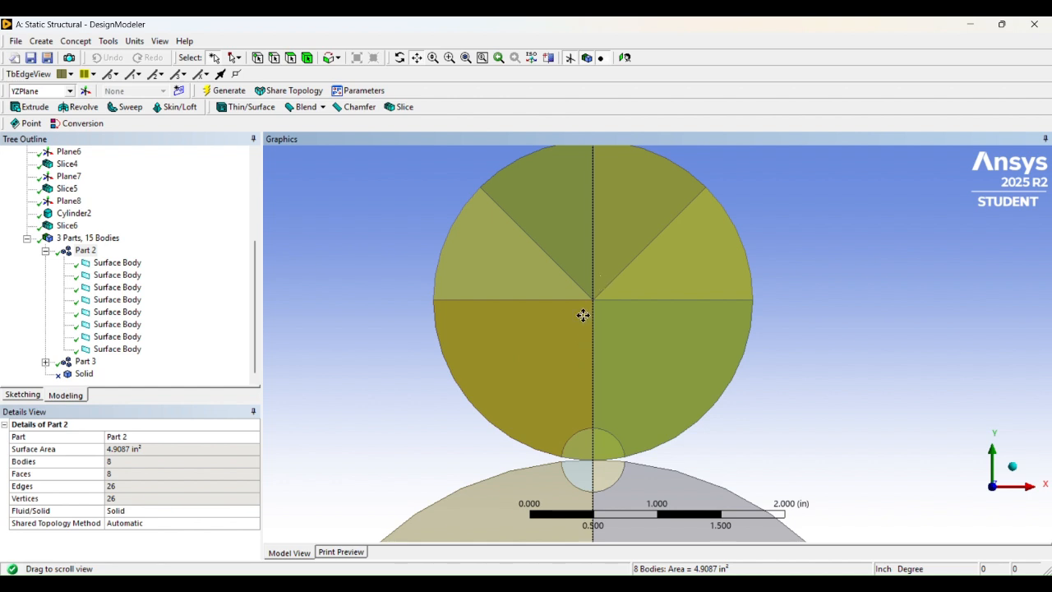
scroll(585, 362, "up", 2)
left_click_drag(607, 379, 618, 262)
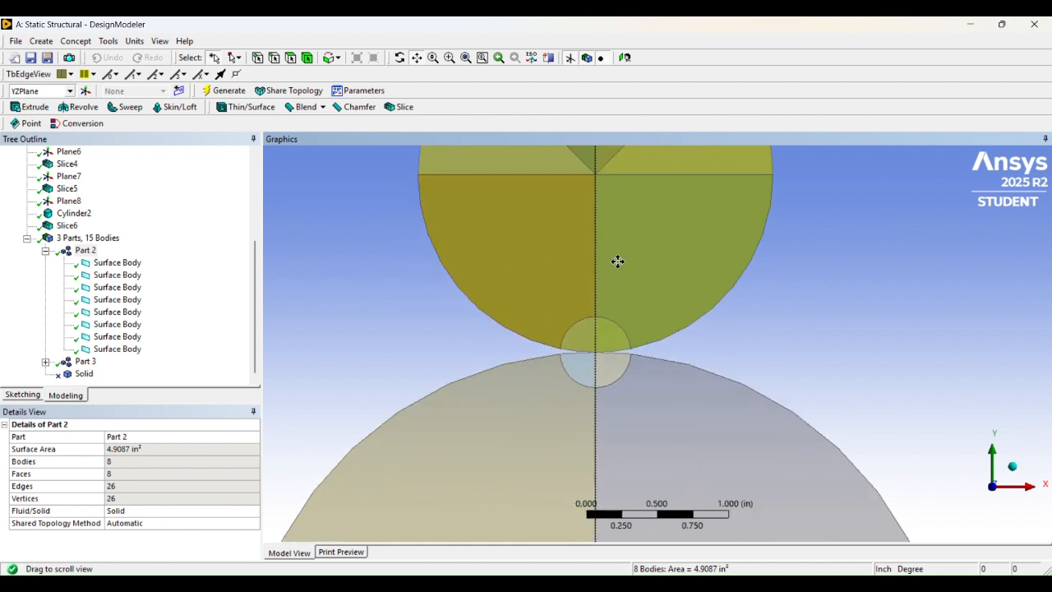
left_click(86, 251)
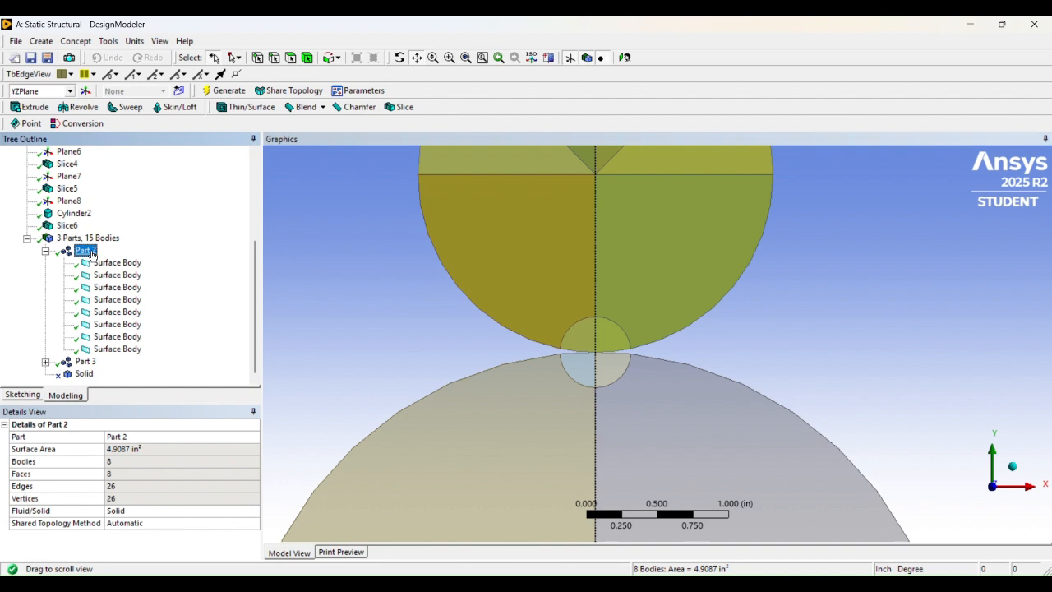
scroll(585, 239, "down", 2)
left_click_drag(622, 166, 625, 236)
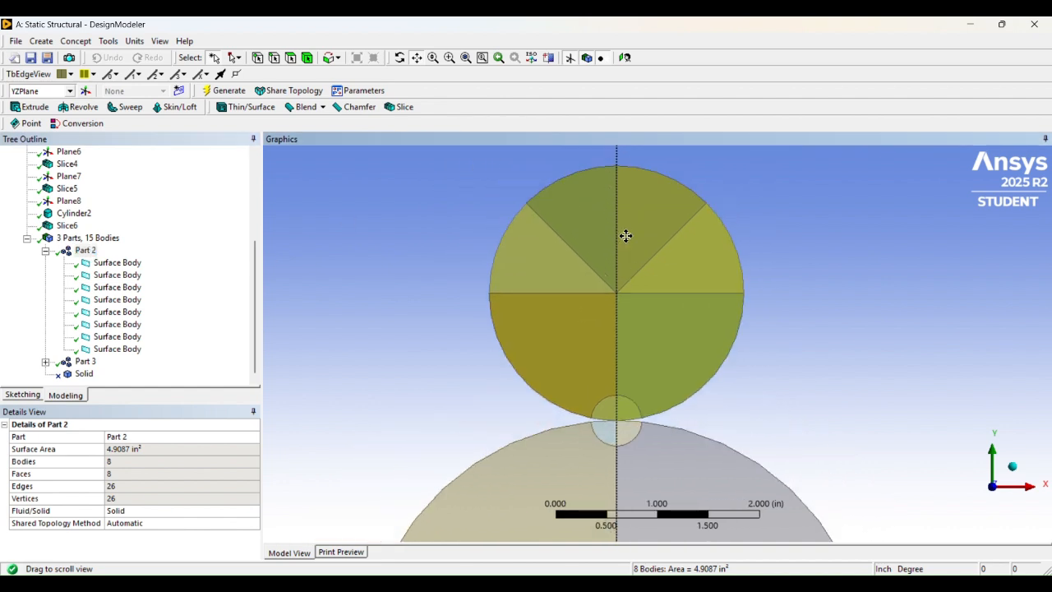
scroll(624, 232, "up", 2)
scroll(624, 230, "up", 1)
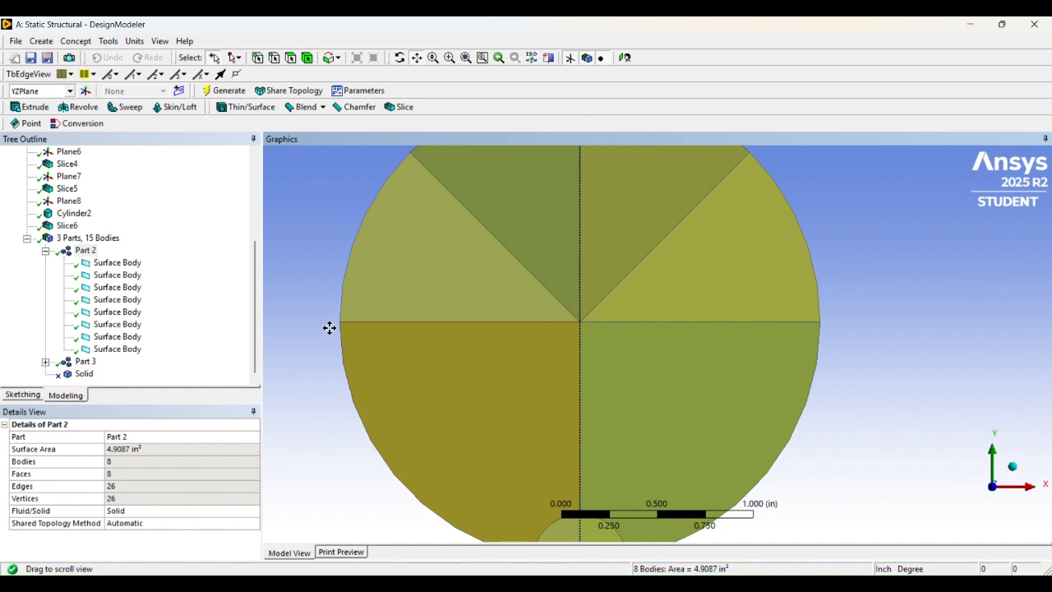
scroll(607, 286, "down", 3)
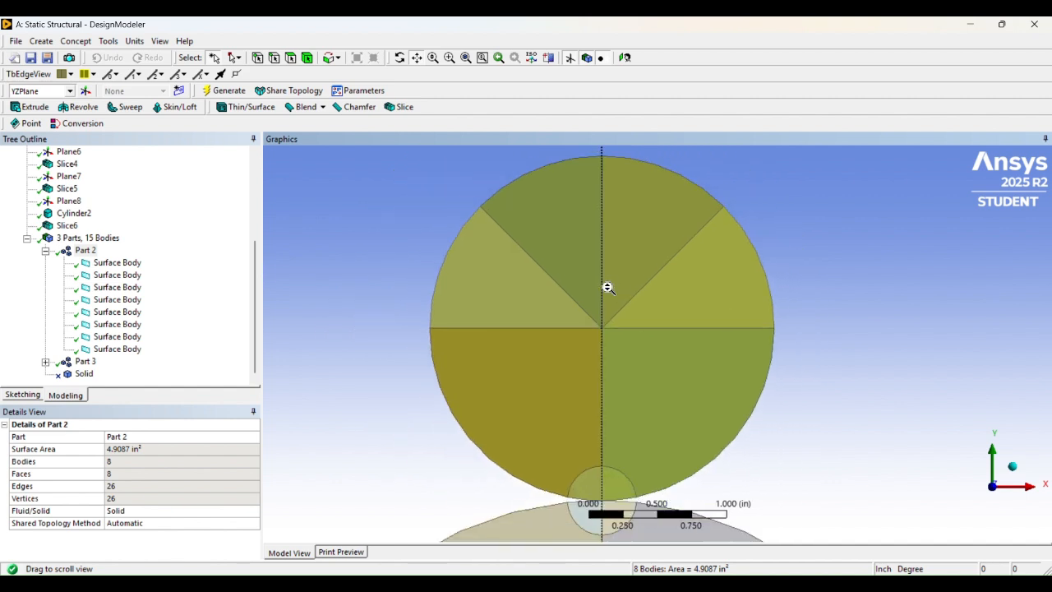
scroll(622, 333, "down", 2)
left_click_drag(646, 306, 617, 251)
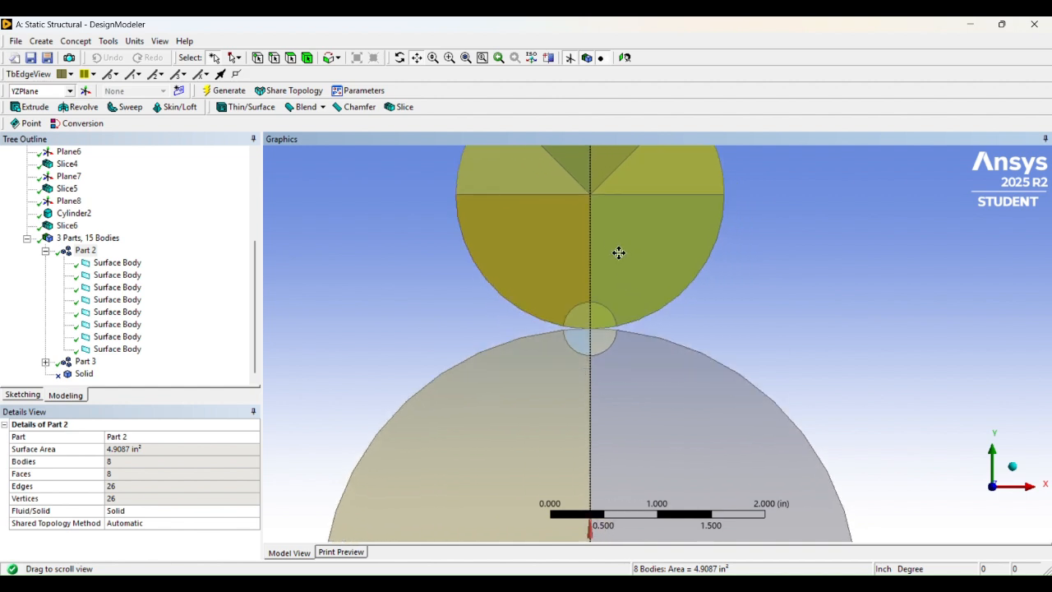
left_click(78, 251)
left_click(45, 250)
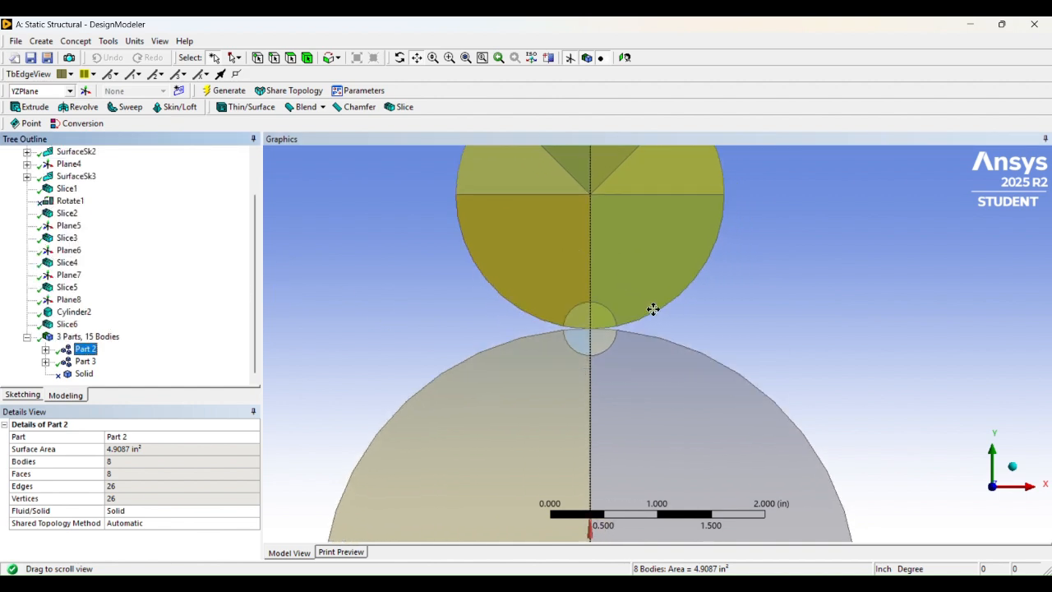
- Compare Part 3's six bodies with Part 2 and recentre the view on both cylinders
scroll(707, 317, "down", 3)
scroll(666, 266, "up", 1)
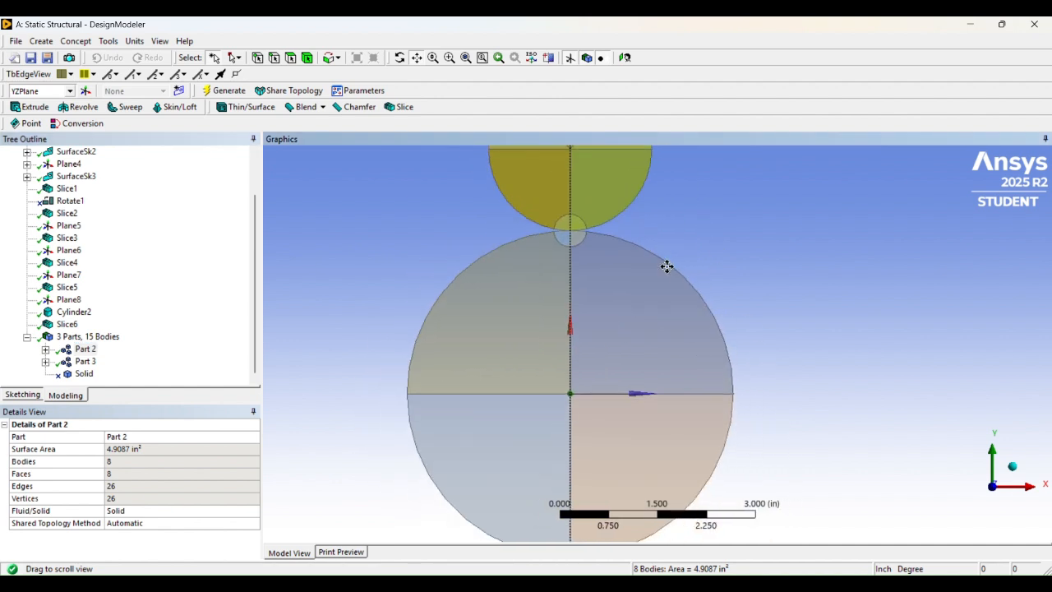
left_click(84, 362)
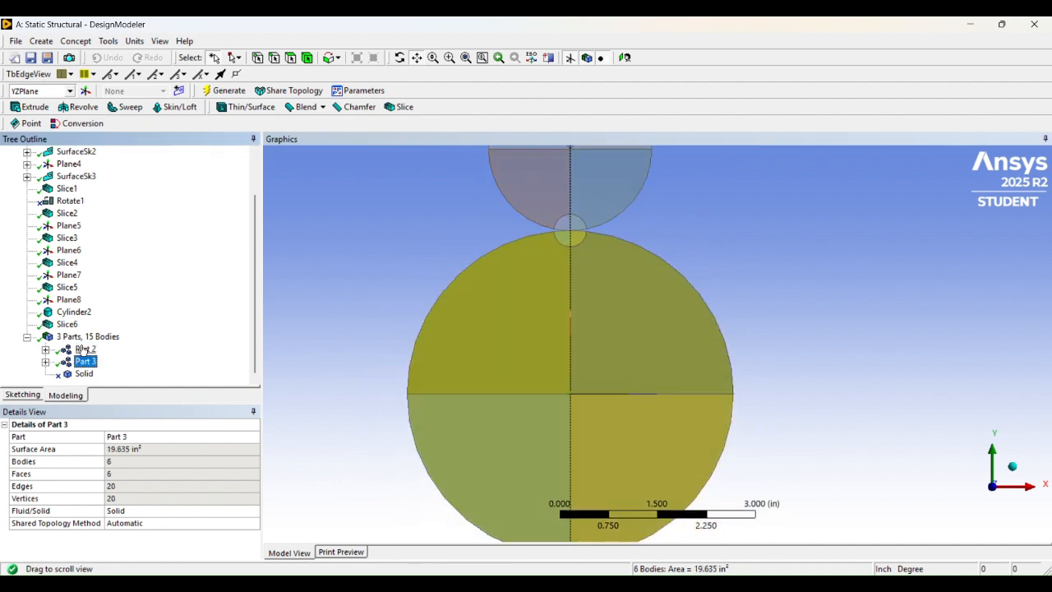
left_click(82, 349)
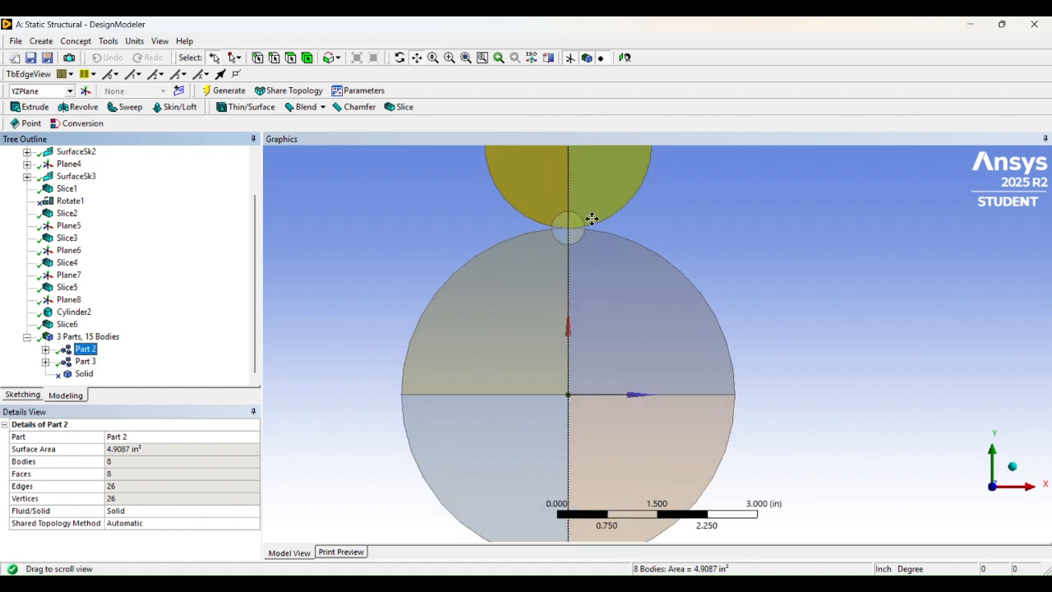
scroll(594, 197, "up", 3)
left_click_drag(595, 188, 619, 277)
scroll(594, 197, "up", 1)
scroll(631, 325, "down", 3)
left_click_drag(633, 329, 617, 235)
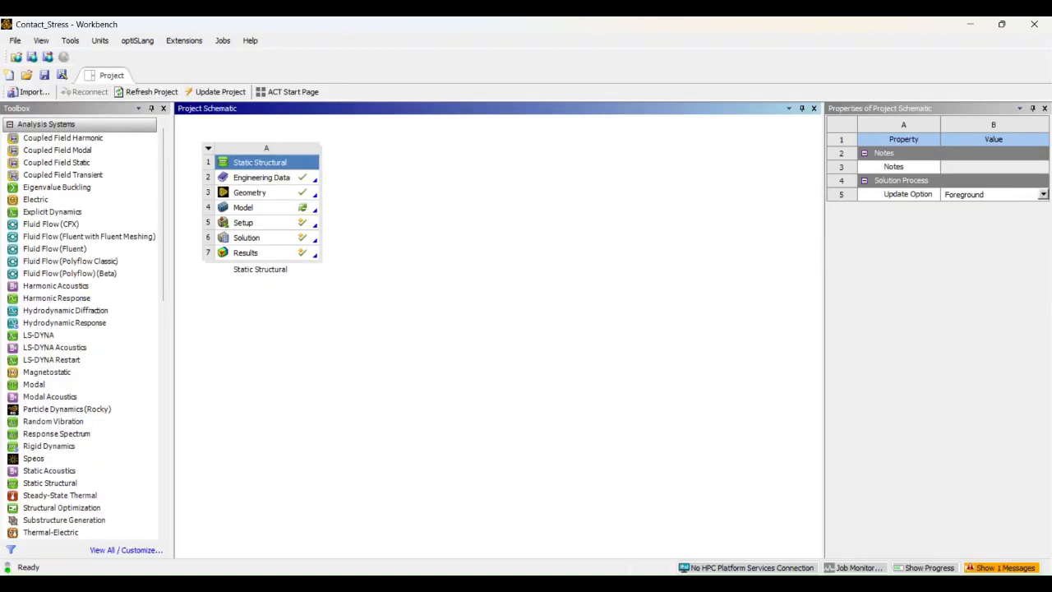
mouse_move(738, 584)
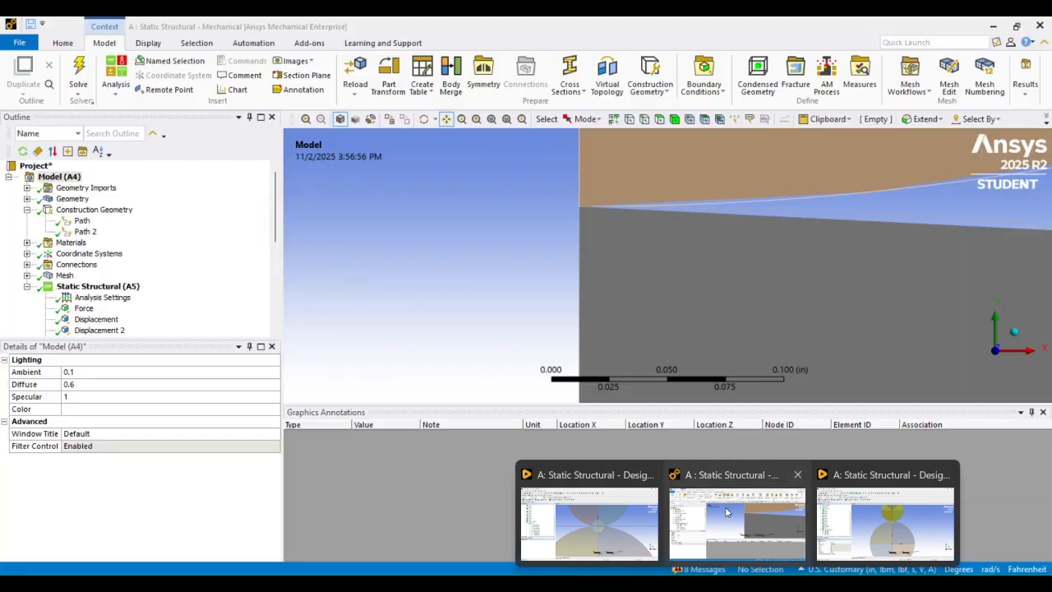
- Bring Mechanical forward and frame both quarter-cylinders around the contact region
left_click(725, 507)
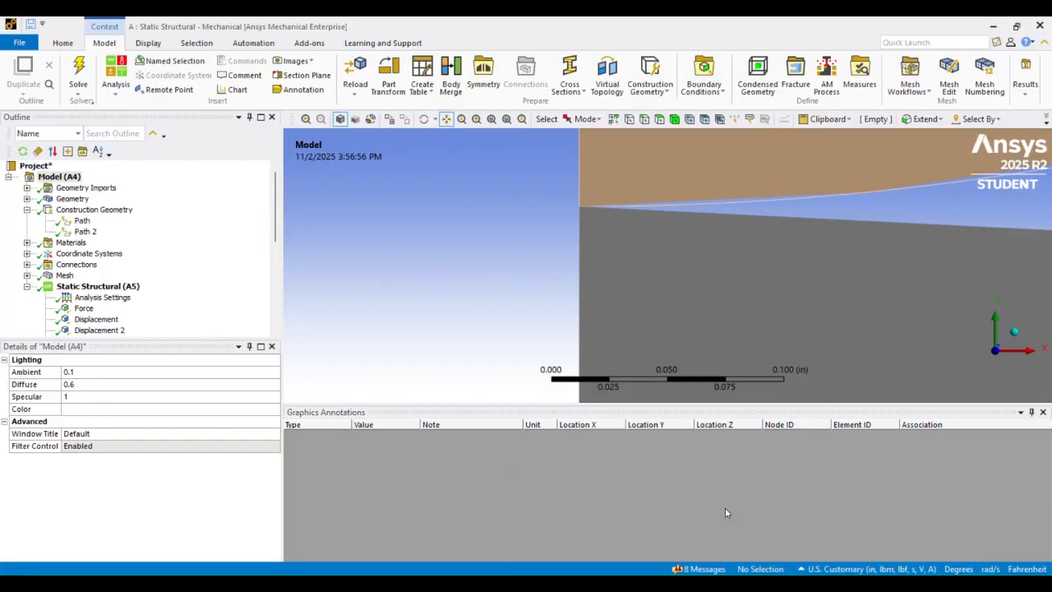
scroll(650, 193, "down", 13)
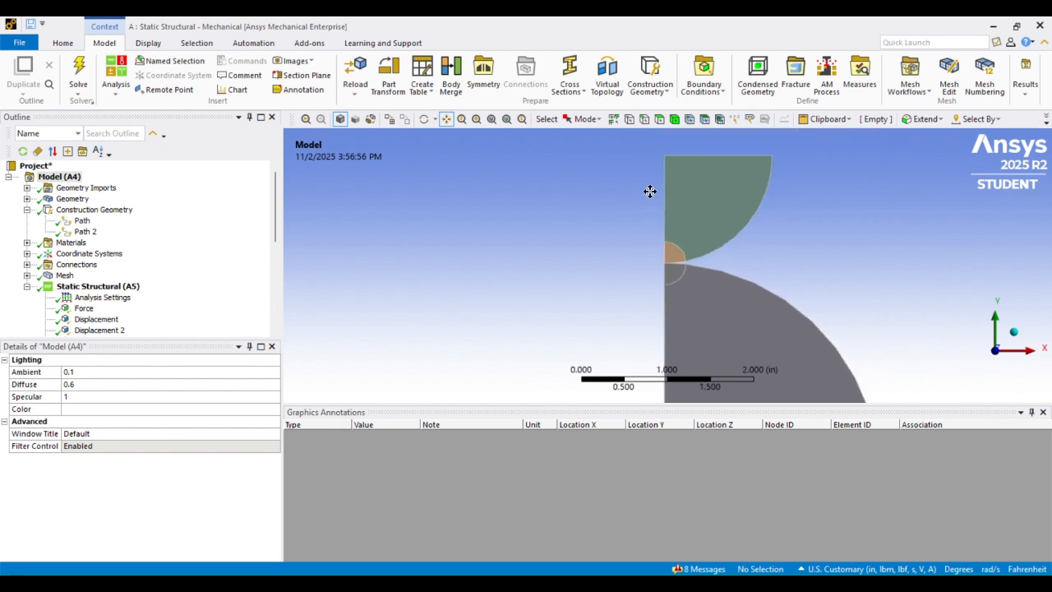
left_click_drag(715, 199, 672, 191)
scroll(672, 191, "down", 1)
scroll(671, 192, "up", 5)
scroll(665, 216, "up", 2)
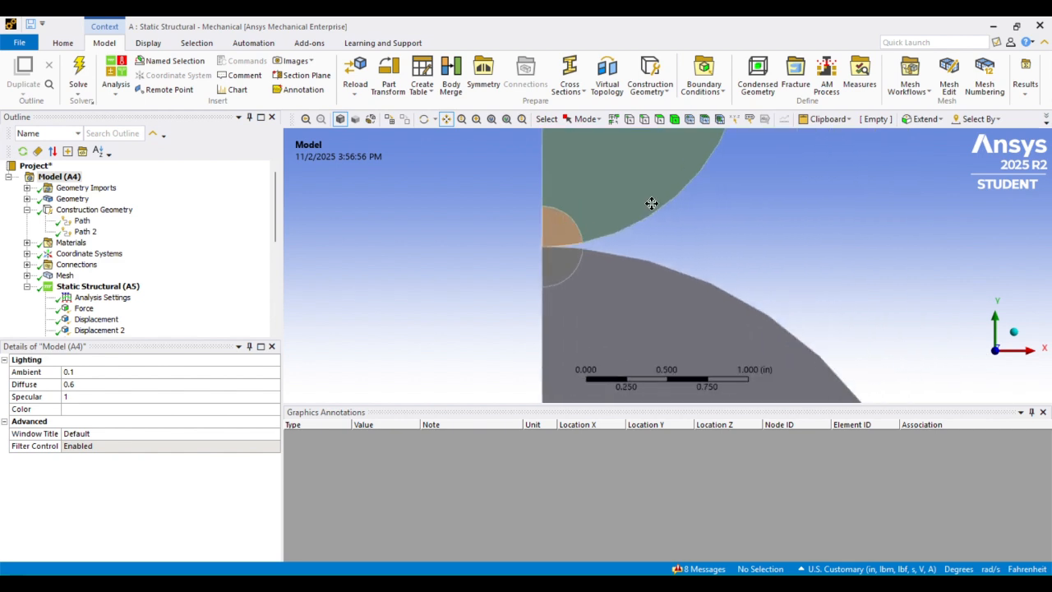
scroll(627, 216, "down", 2)
scroll(615, 207, "down", 3)
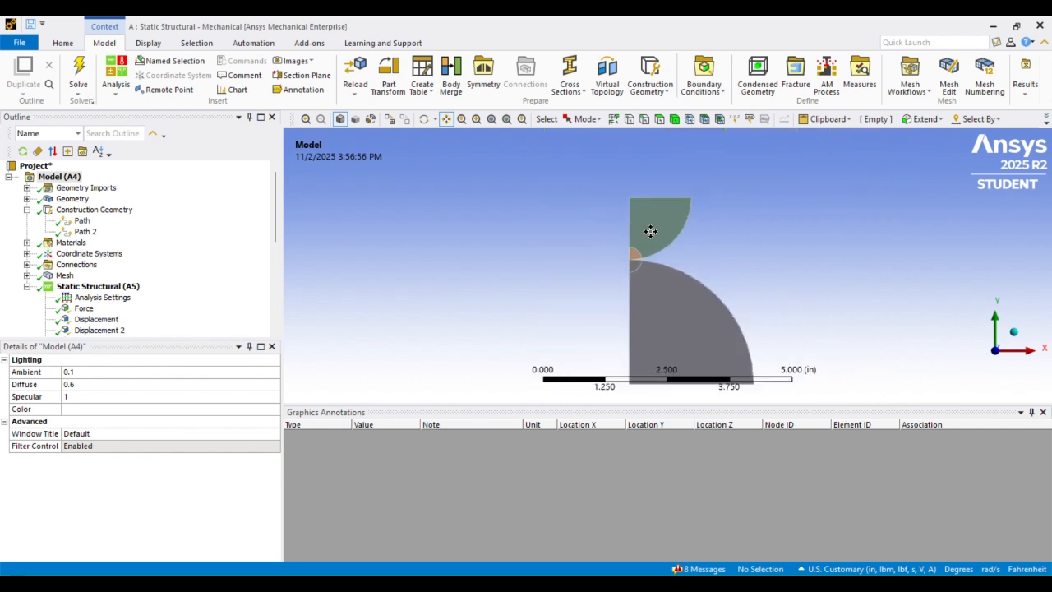
scroll(631, 212, "up", 3)
scroll(633, 222, "up", 3)
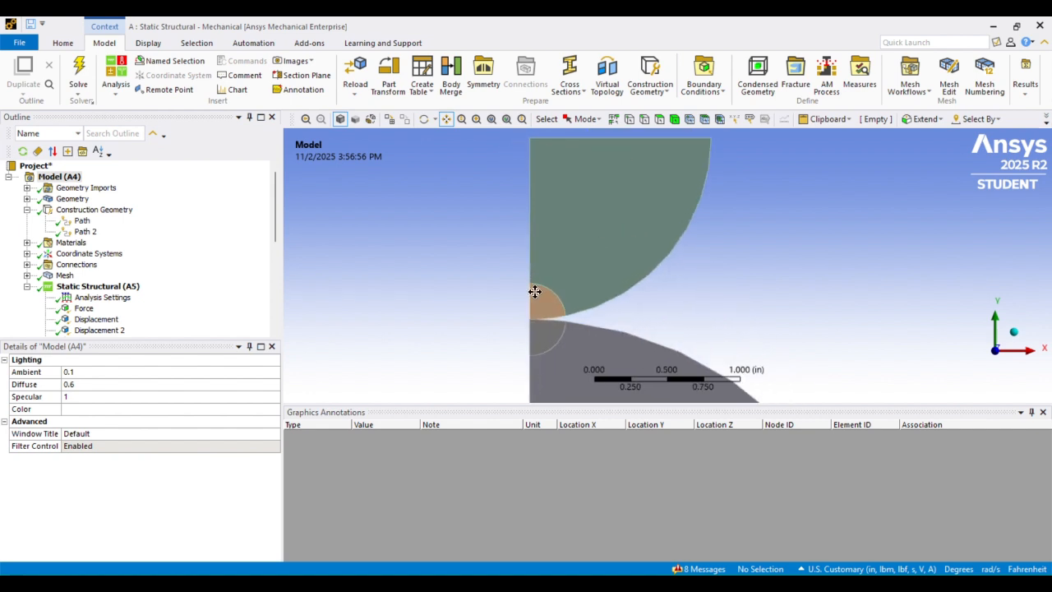
mouse_move(573, 263)
left_mouse_down()
mouse_move(578, 205)
mouse_move(570, 245)
mouse_move(561, 236)
mouse_move(584, 165)
mouse_move(587, 238)
mouse_move(594, 230)
mouse_move(567, 173)
mouse_move(578, 272)
left_mouse_up()
scroll(577, 269, "down", 5)
mouse_move(600, 200)
left_mouse_down()
mouse_move(603, 277)
mouse_move(597, 207)
left_mouse_up()
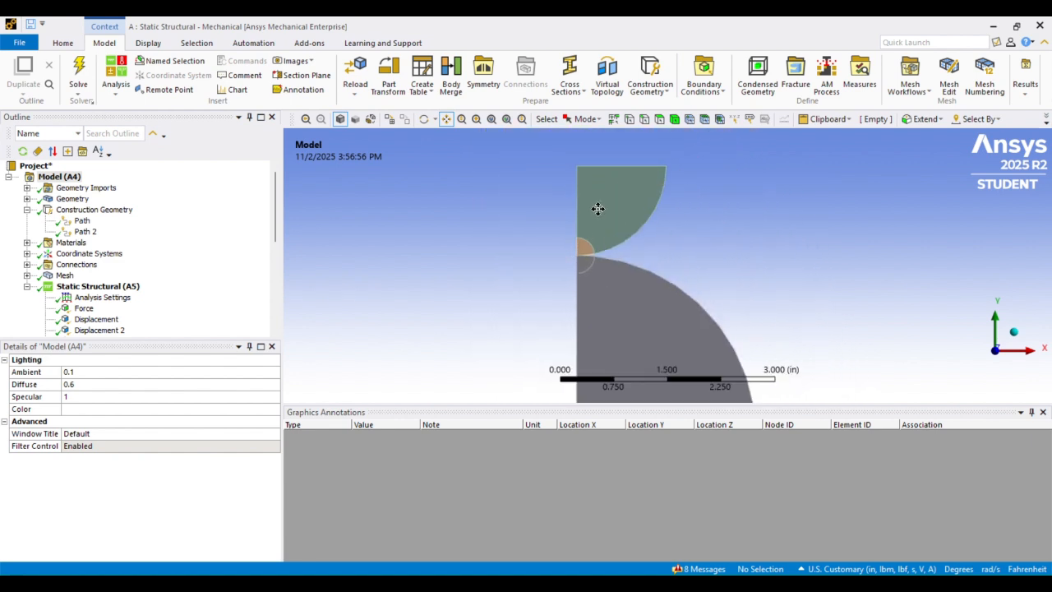
- Expand Geometry and Part 2 in the Outline to list its eight Surface Bodies
left_click(28, 188)
left_click(27, 188)
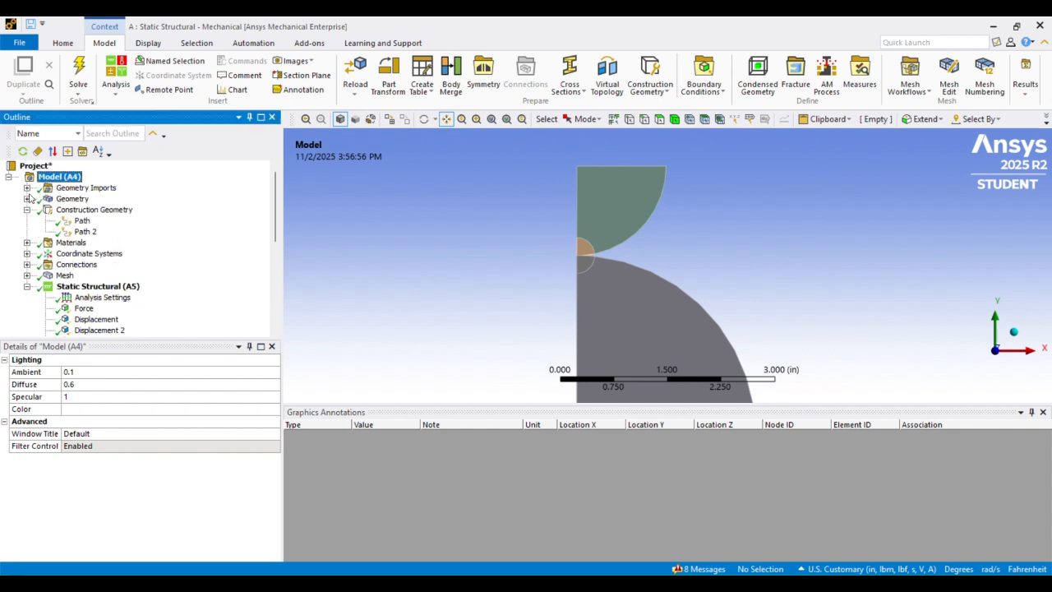
left_click(27, 199)
left_click(45, 210)
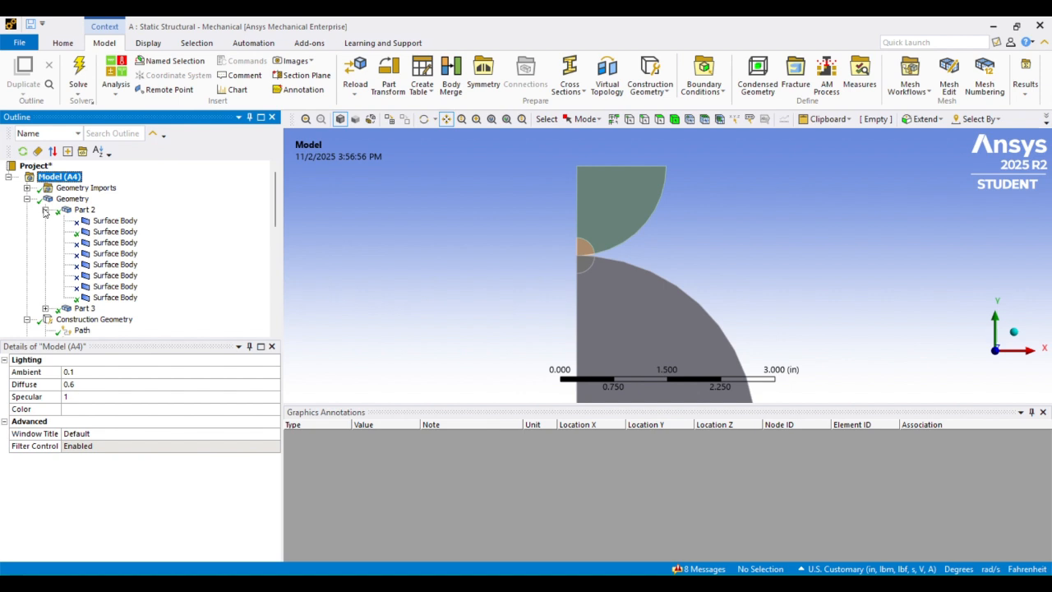
- Inspect the context menus of Part 2's second and third surface bodies without choosing anything
left_click(106, 244)
right_click(106, 249)
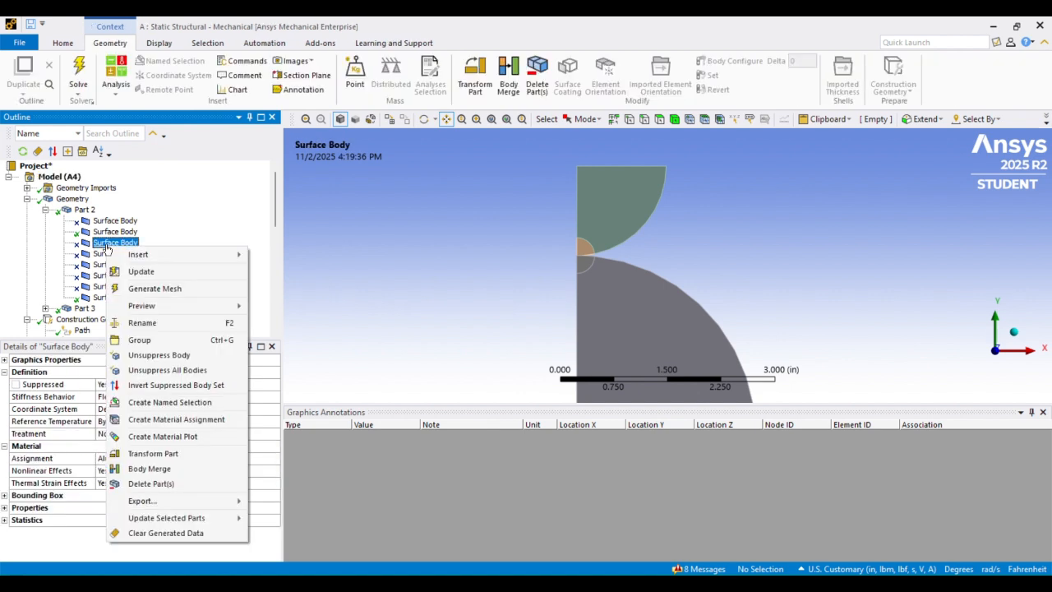
left_click(119, 234)
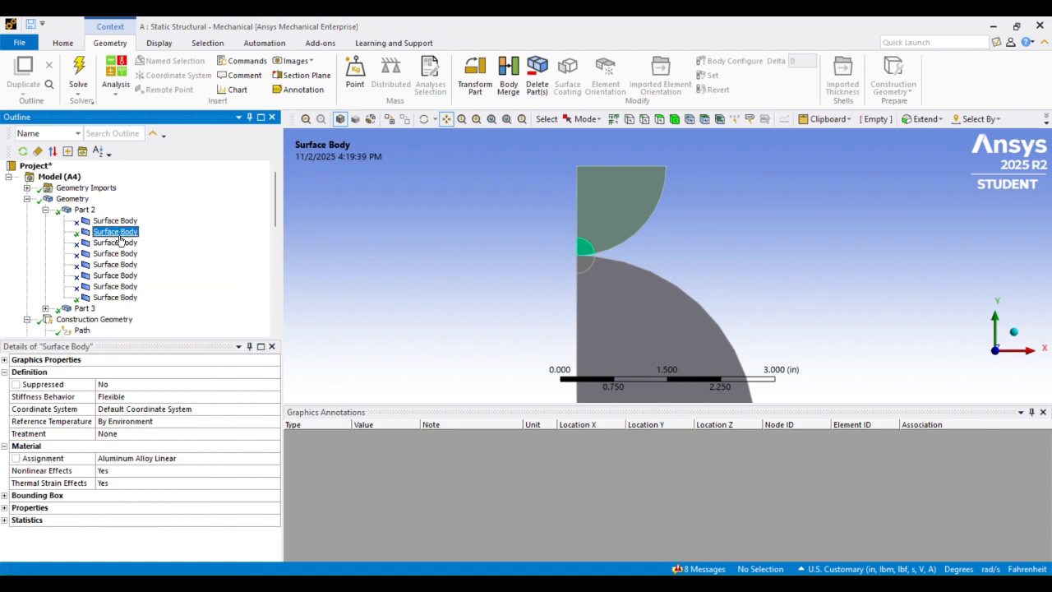
right_click(121, 234)
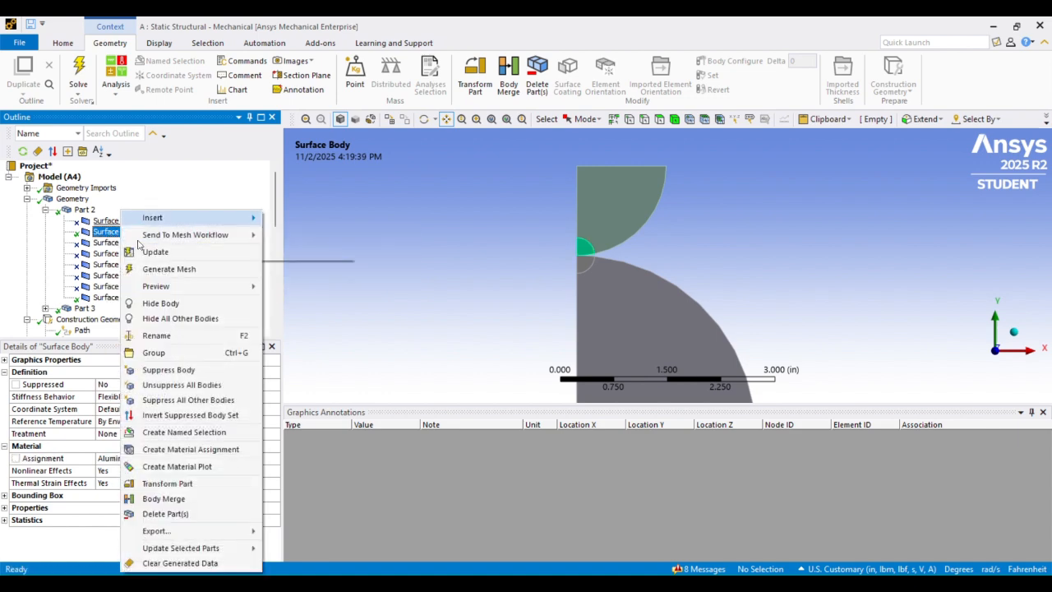
left_click(104, 237)
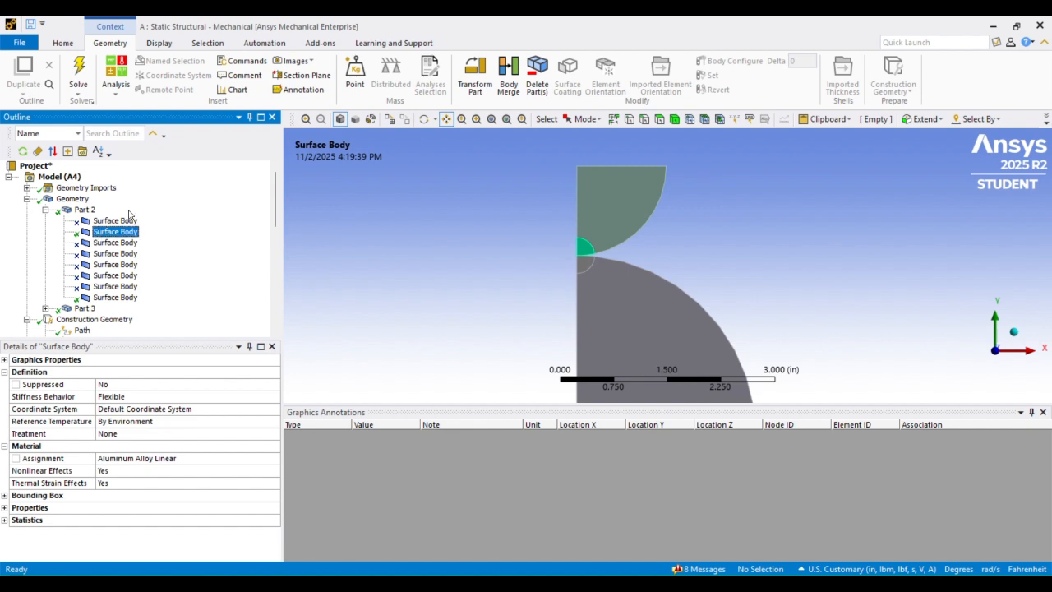
- Collapse Part 2's body list and confirm its material is Aluminum Alloy Linear
double_click(49, 212)
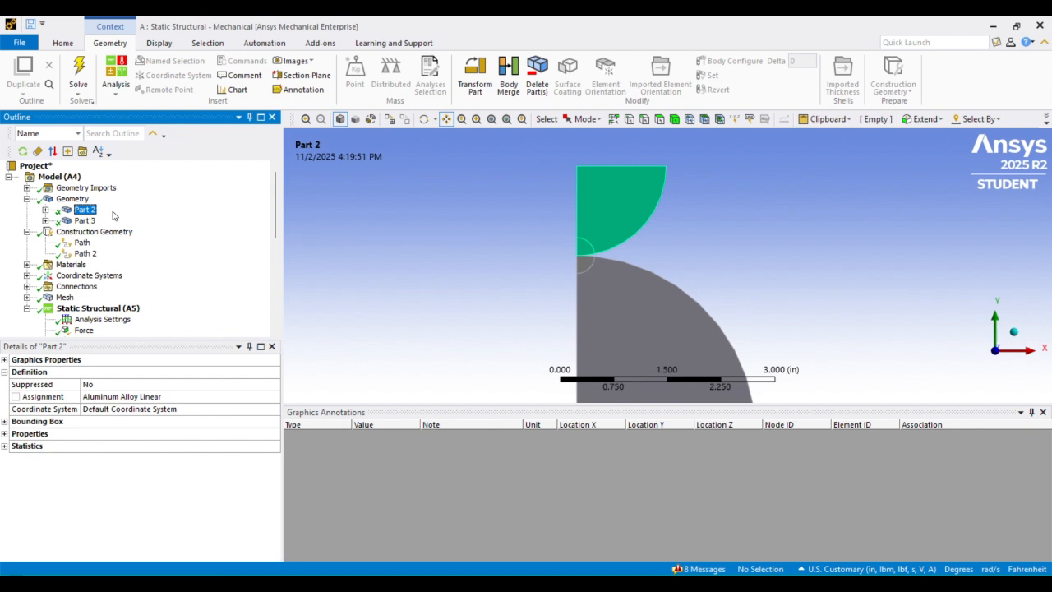
scroll(76, 238, "down", 1)
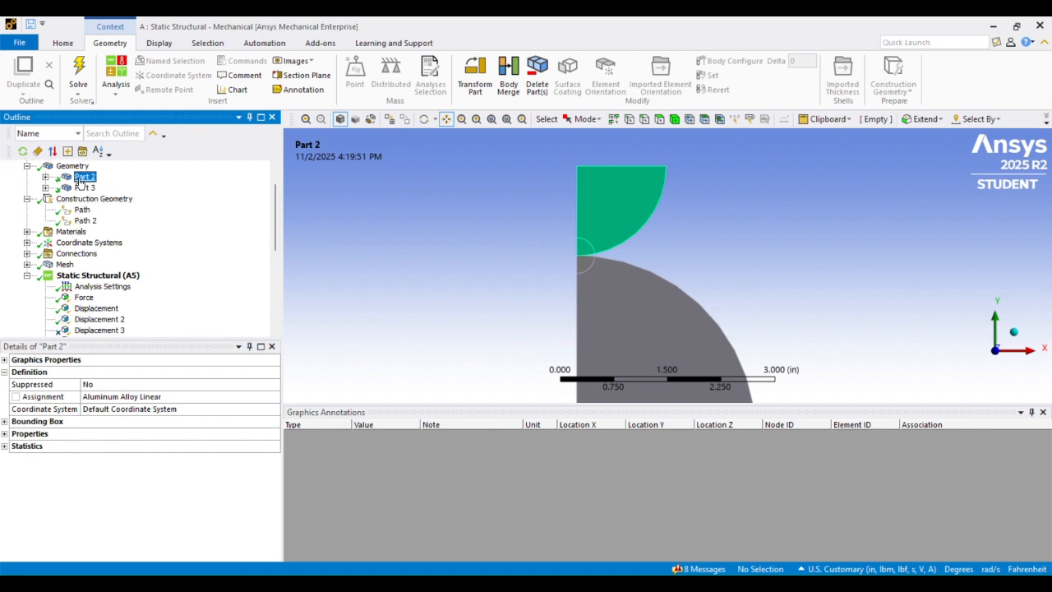
scroll(81, 182, "up", 1)
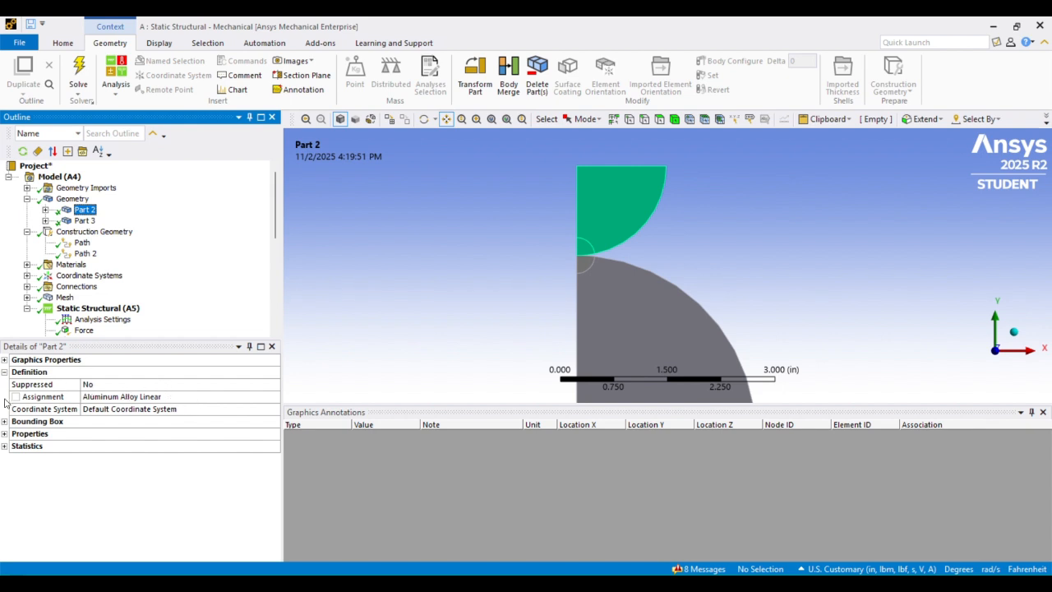
left_click(233, 398)
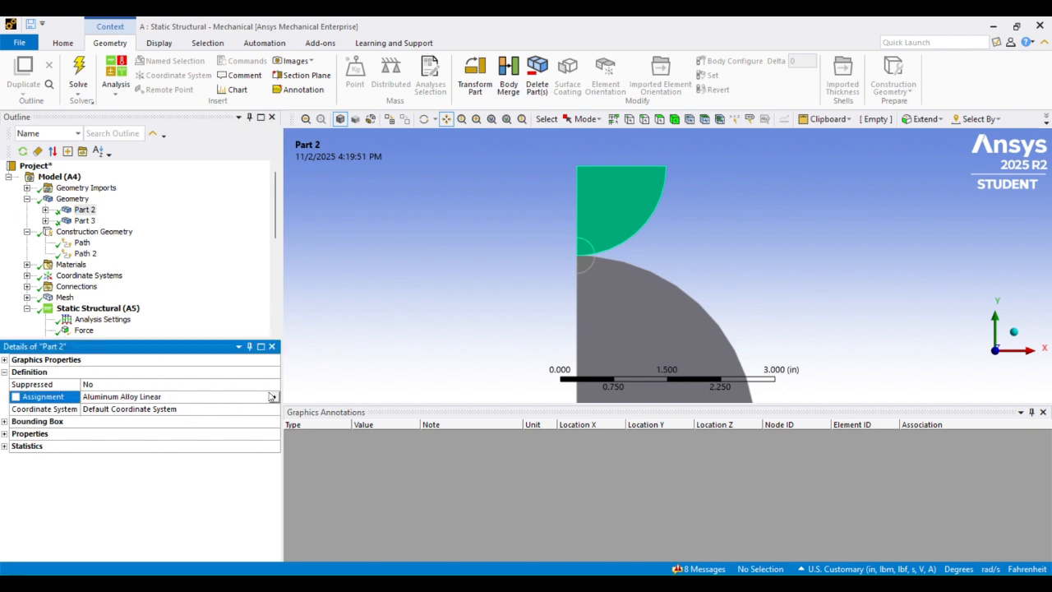
left_click(274, 397)
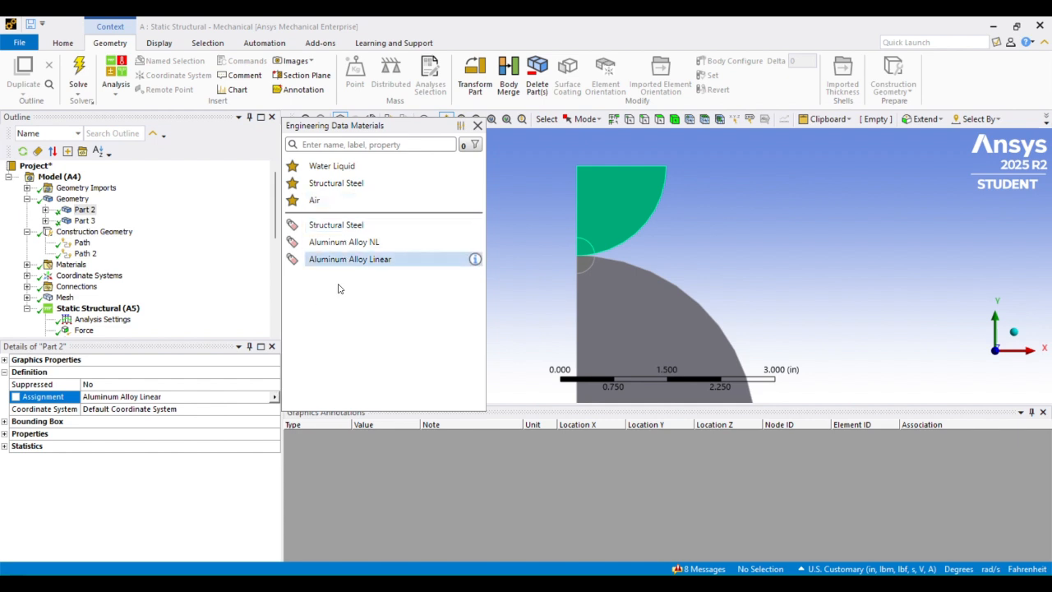
left_click(147, 457)
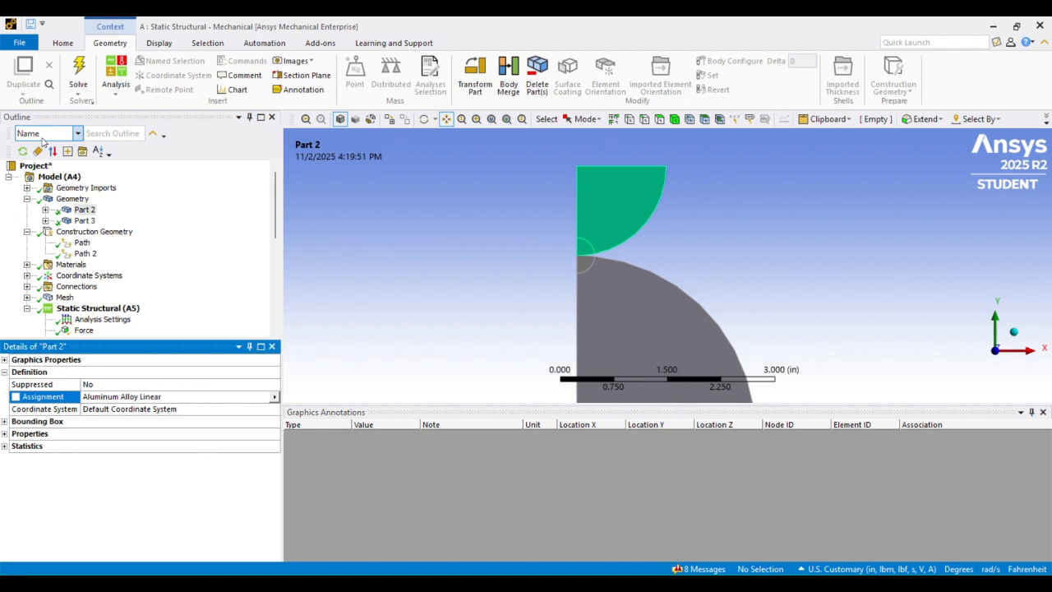
- Expand Coordinate Systems and Connections, then select the Contacts folder
scroll(88, 215, "down", 1)
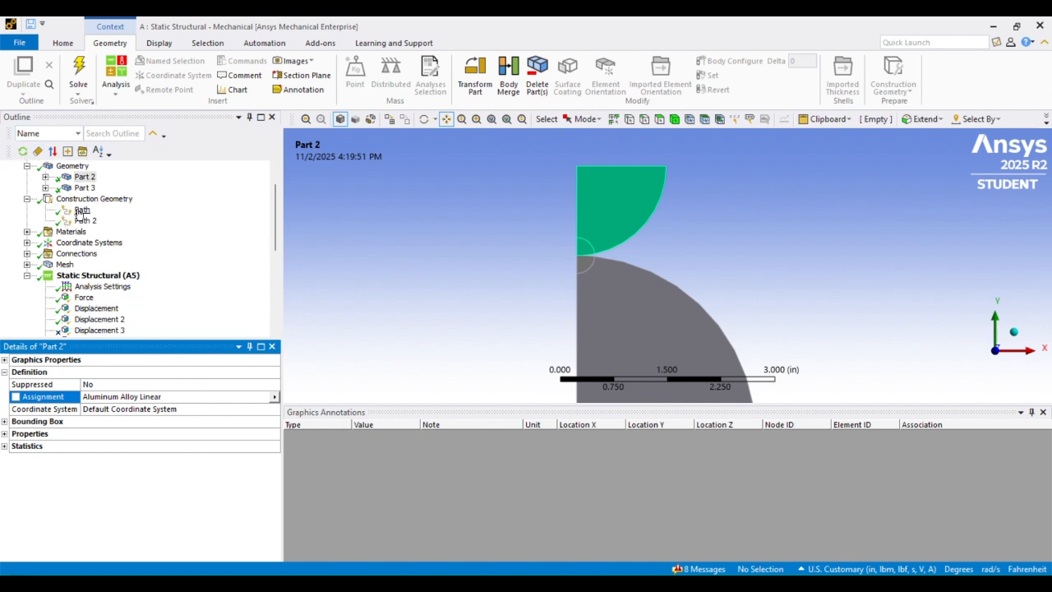
scroll(83, 201, "down", 1)
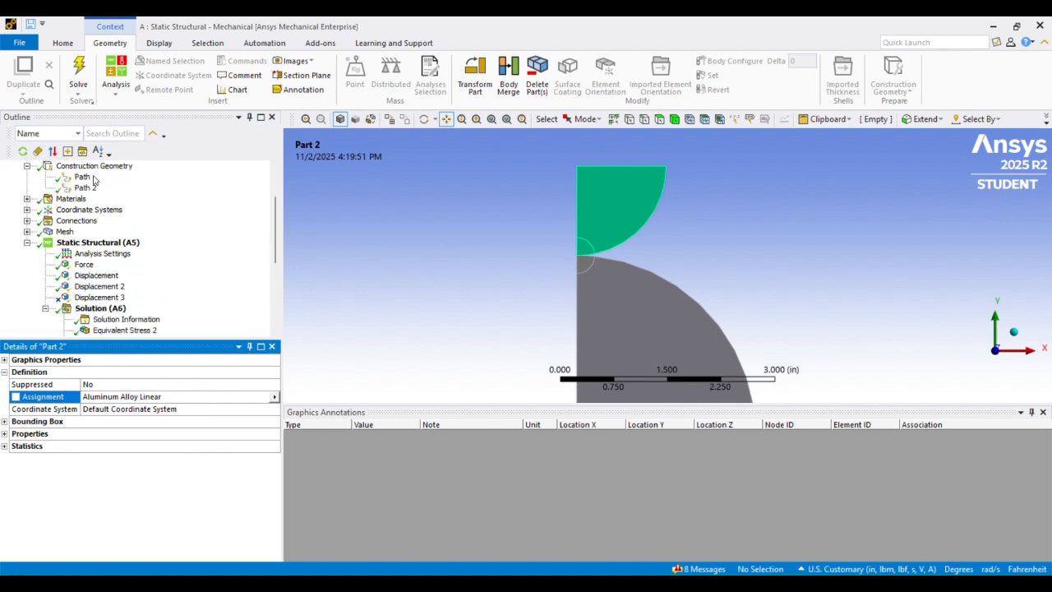
left_click(27, 210)
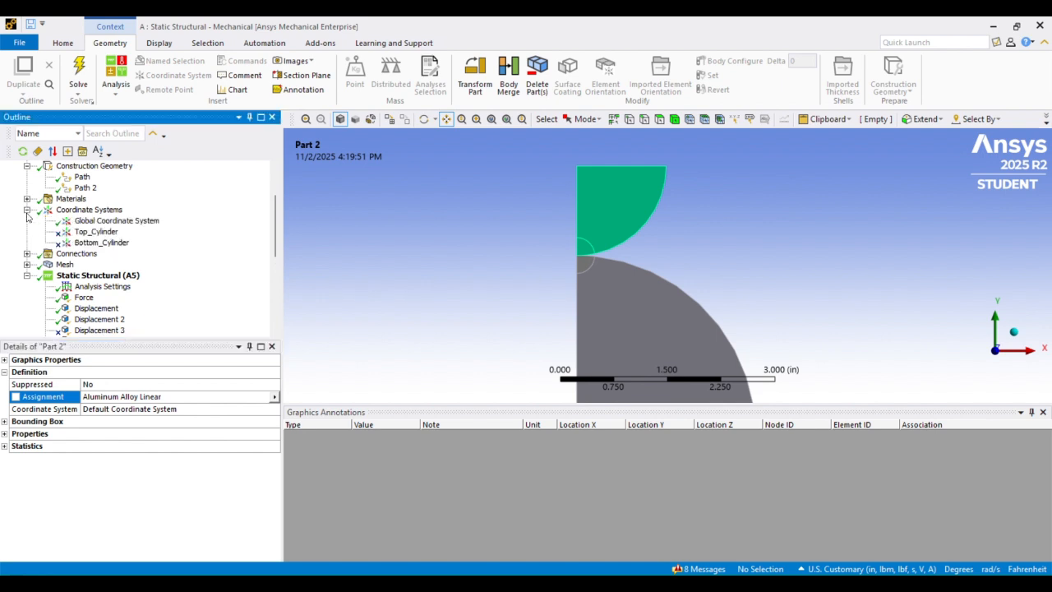
scroll(27, 217, "down", 1)
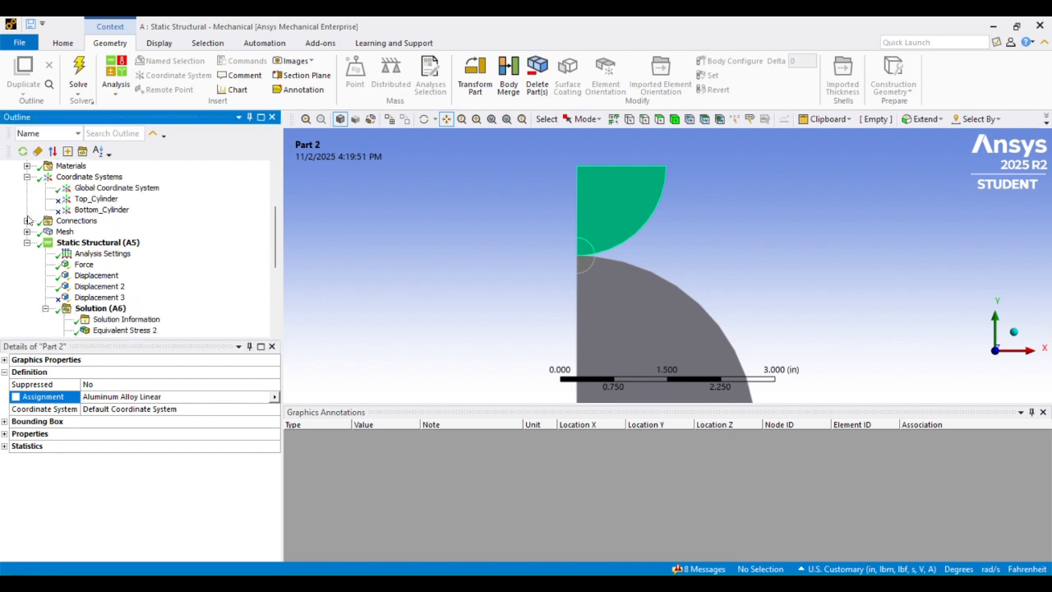
left_click(27, 220)
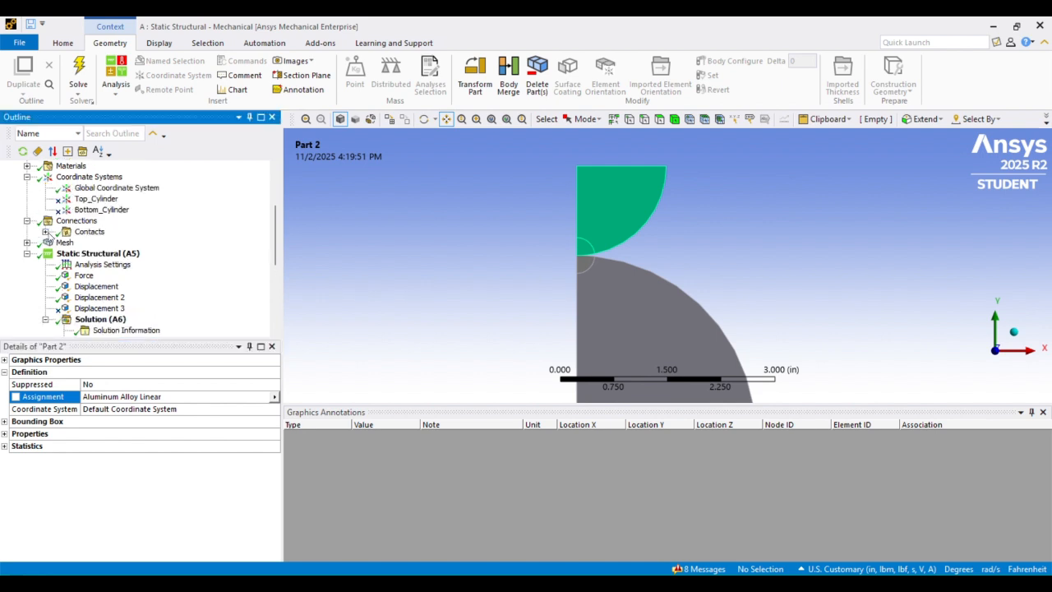
scroll(497, 226, "up", 1)
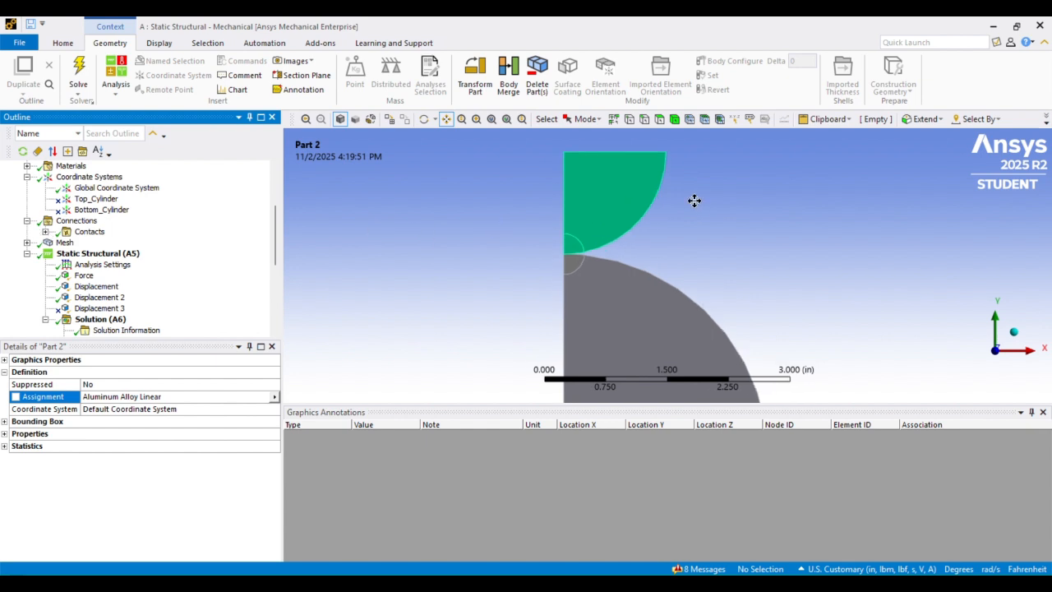
scroll(723, 244, "up", 8)
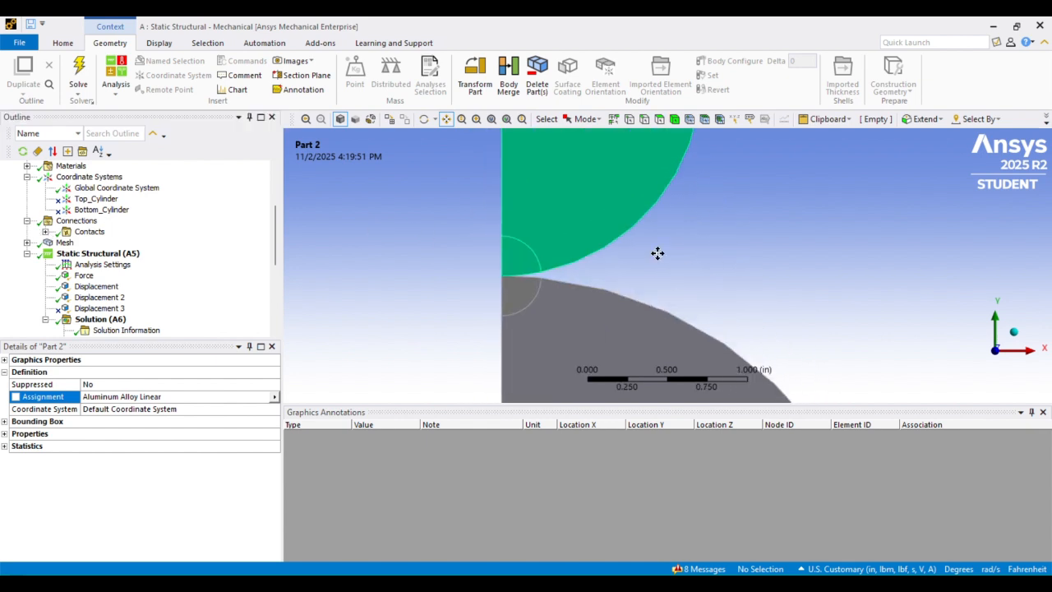
left_click(76, 222)
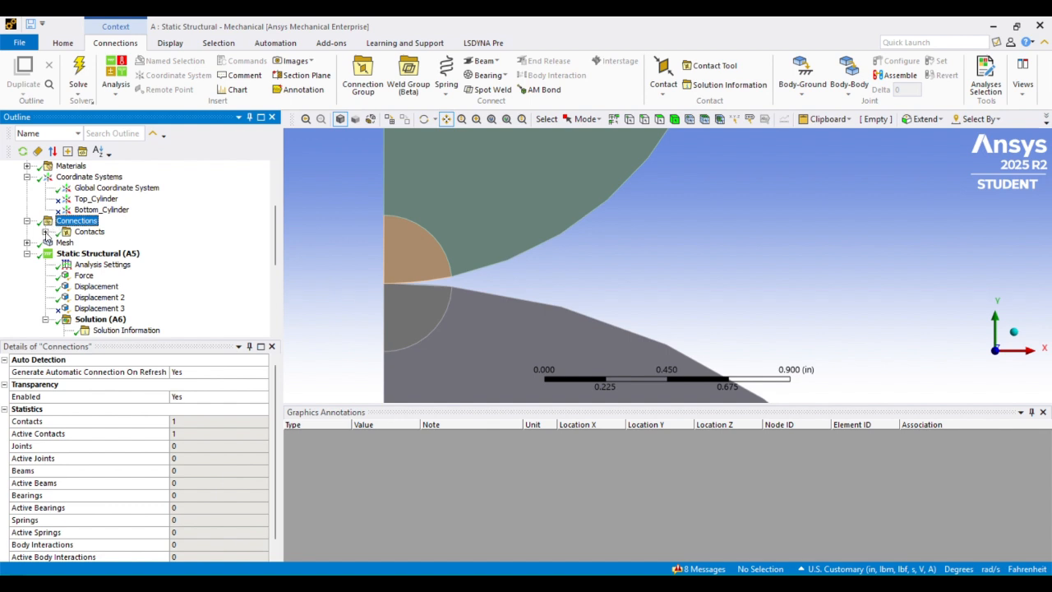
left_click(88, 233)
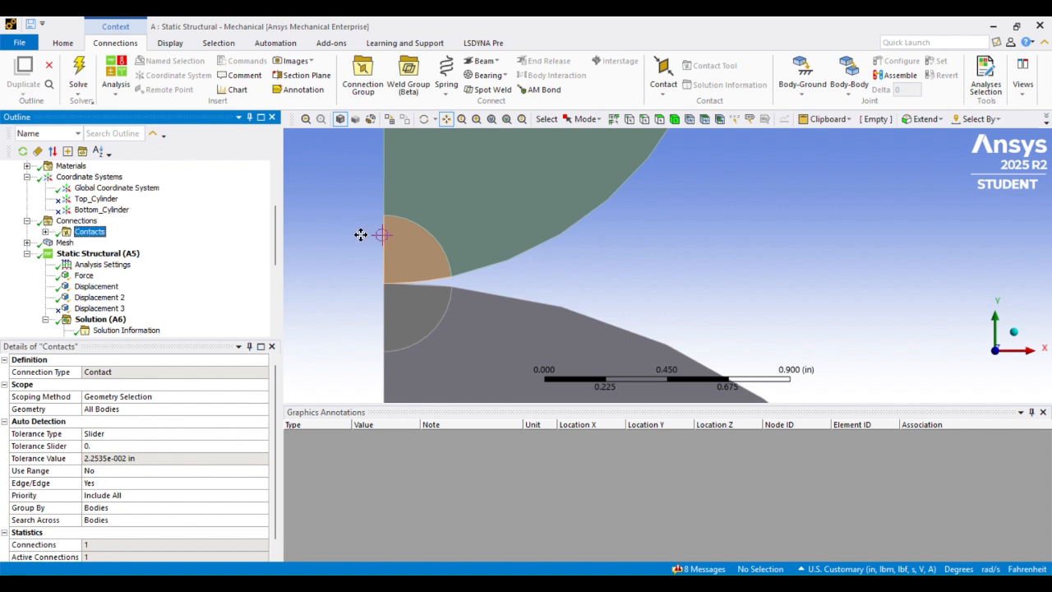
- Zoom and pan to the point where the two quarter-cylinders touch
scroll(411, 237, "up", 4)
left_click_drag(529, 249, 552, 249)
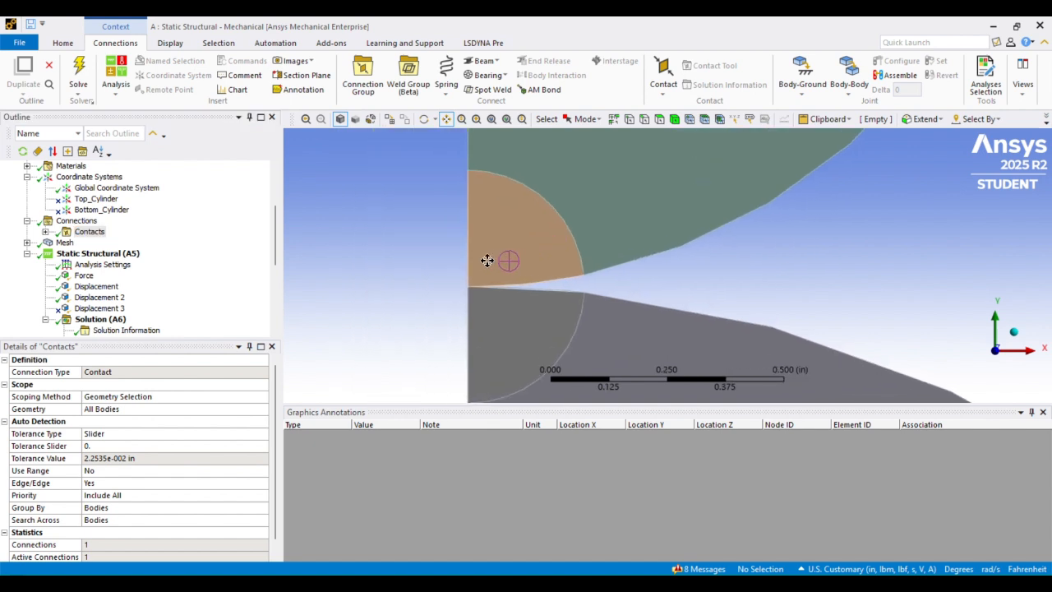
scroll(469, 243, "up", 5)
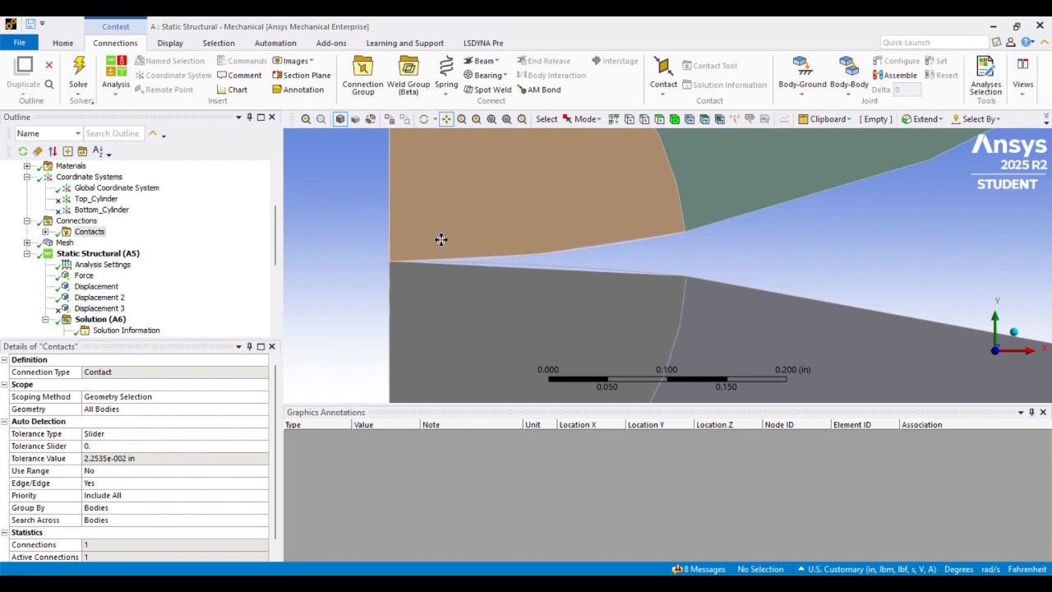
left_click_drag(441, 238, 458, 238)
- Open the Contact Region's settings and enlarge the graphics pane
left_click(46, 232)
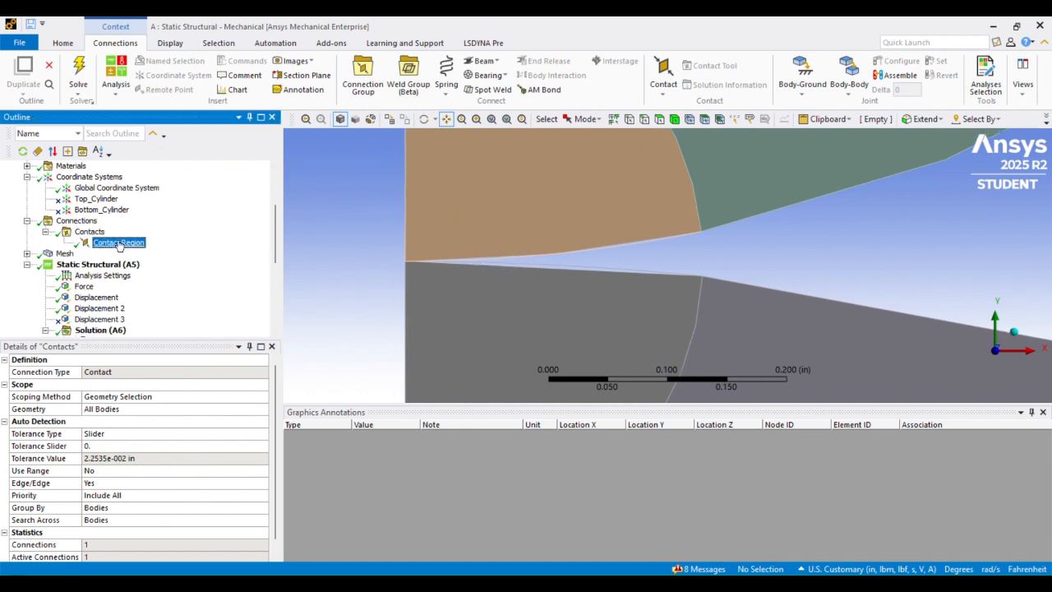
left_click(118, 242)
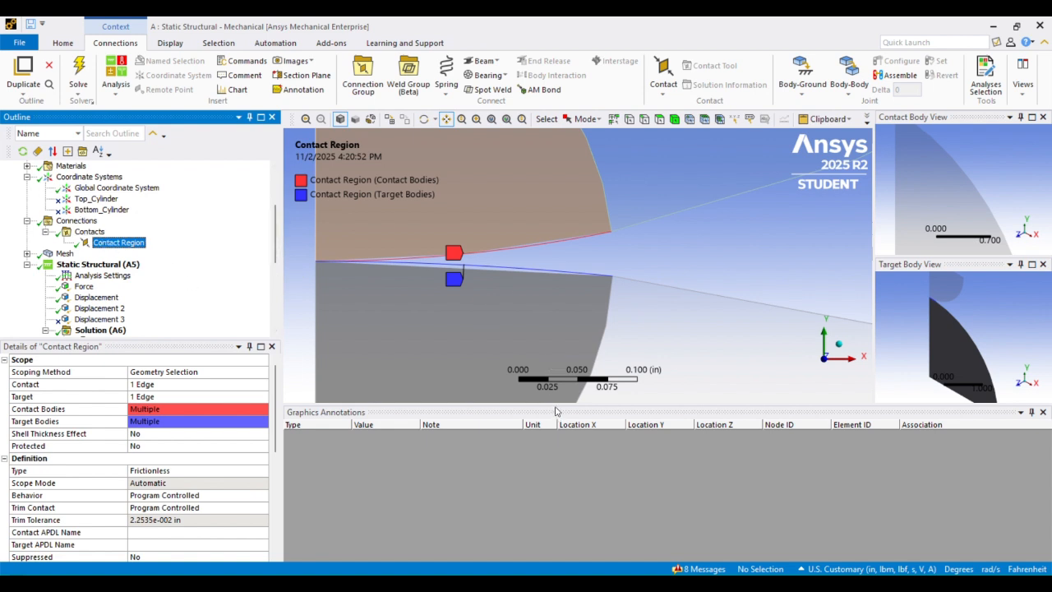
left_click_drag(555, 405, 554, 406)
left_click_drag(552, 461, 551, 463)
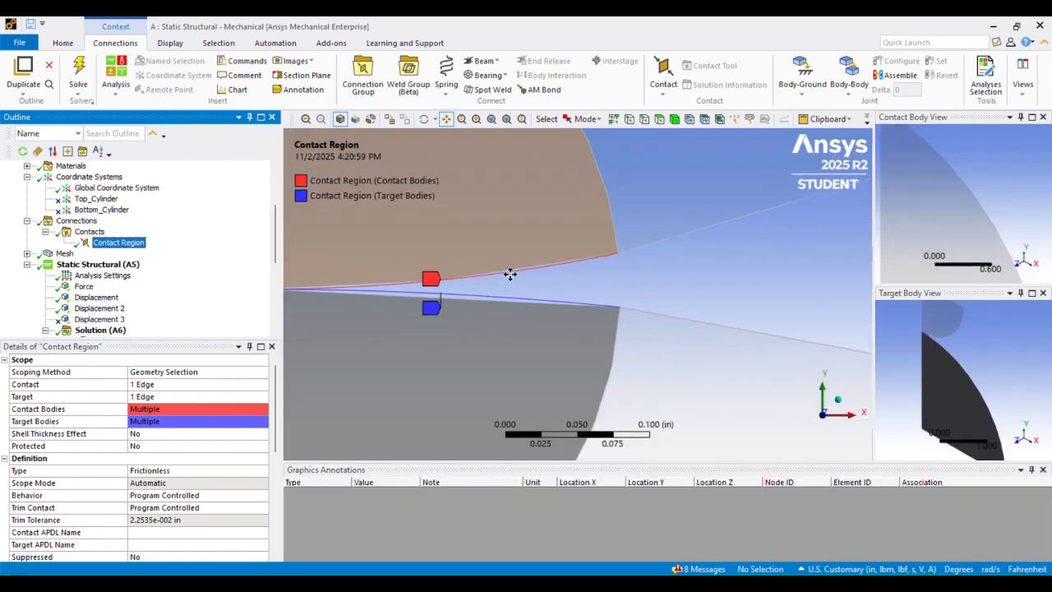
scroll(508, 269, "down", 5)
scroll(436, 305, "up", 3)
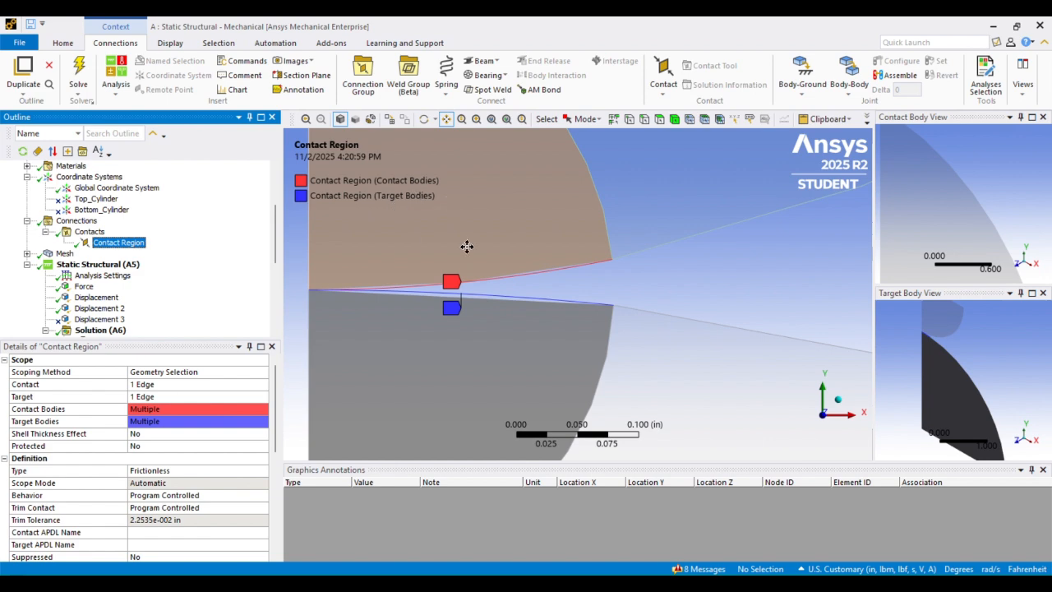
- Widen the Contact/Target Body Views and centre the contact body in its preview
left_click_drag(873, 221, 735, 227)
scroll(904, 198, "down", 5)
scroll(907, 193, "up", 6)
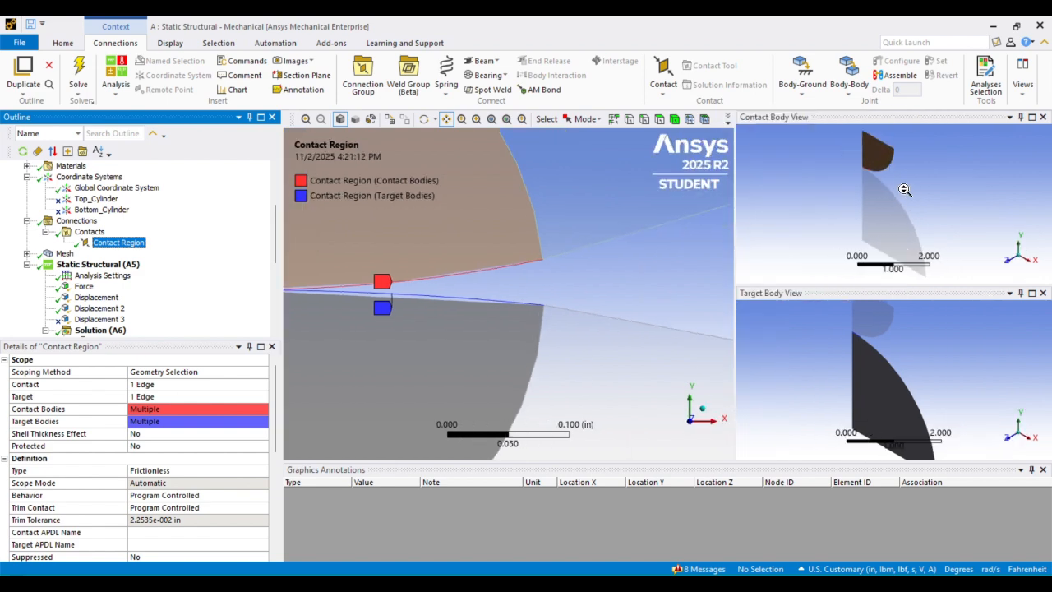
left_click_drag(877, 166, 895, 198)
left_click_drag(836, 150, 859, 141)
scroll(825, 185, "up", 5)
scroll(860, 142, "down", 8)
scroll(859, 142, "up", 5)
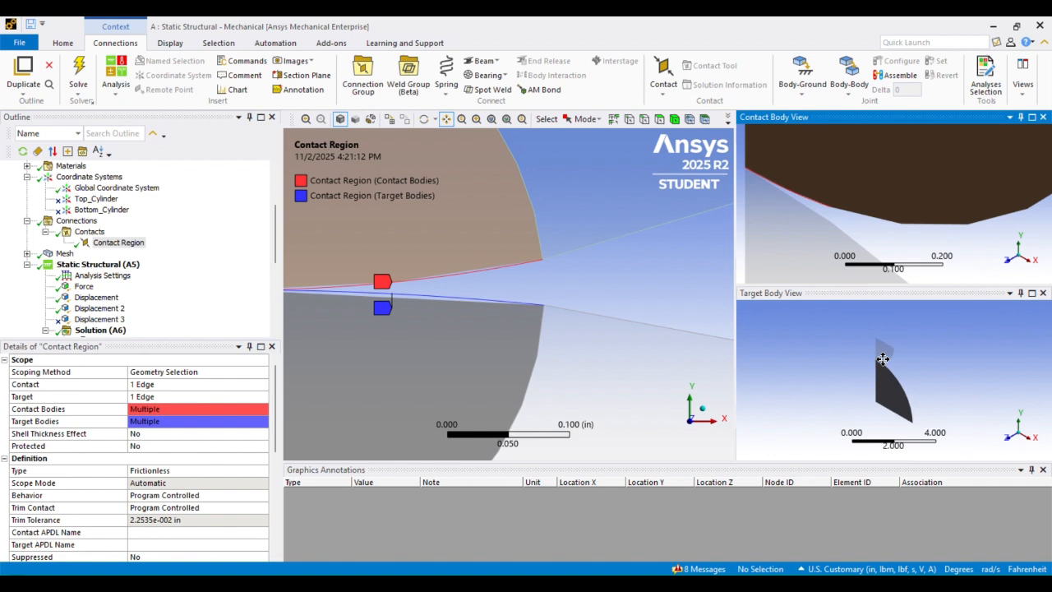
scroll(880, 356, "up", 6)
- Bring the target body's touching edge into its preview and re-centre the model on the contact edges
mouse_move(881, 356)
left_mouse_down()
mouse_move(856, 340)
mouse_move(866, 359)
left_mouse_up()
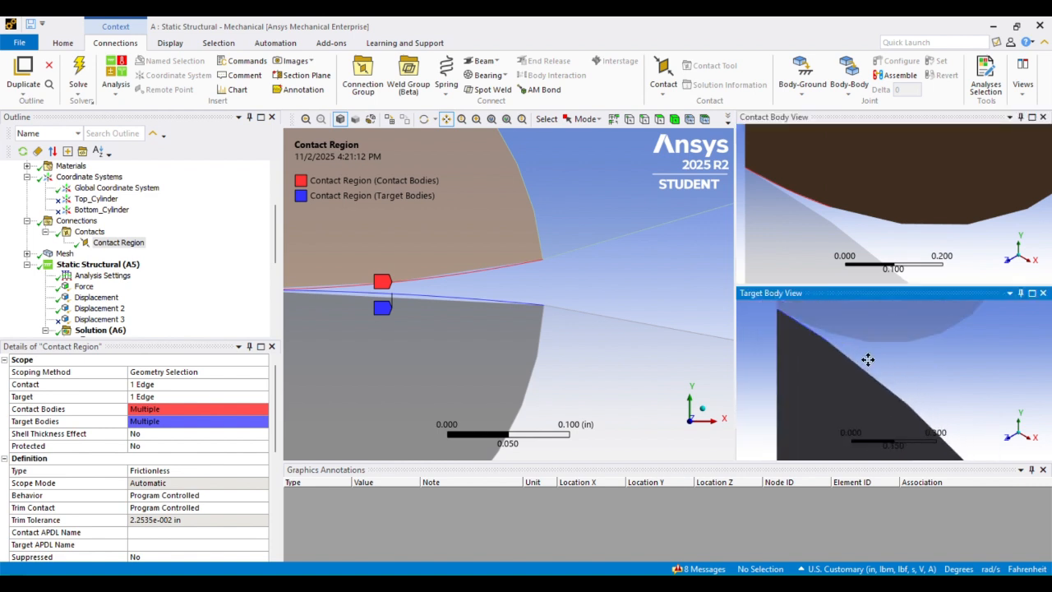
scroll(470, 270, "down", 4)
left_click_drag(382, 270, 486, 278)
scroll(482, 277, "up", 3)
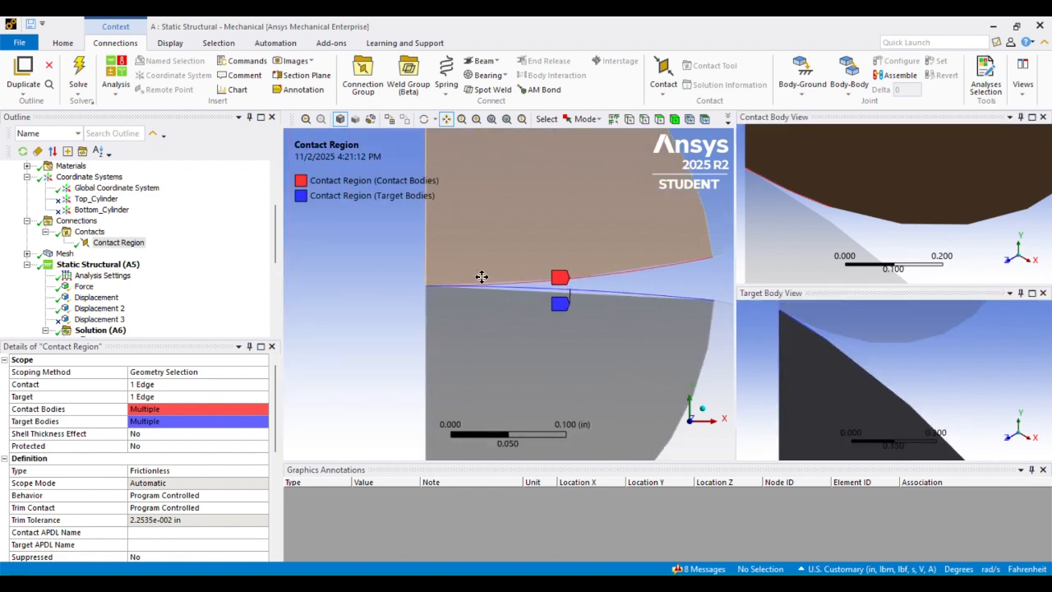
left_click_drag(544, 254, 529, 256)
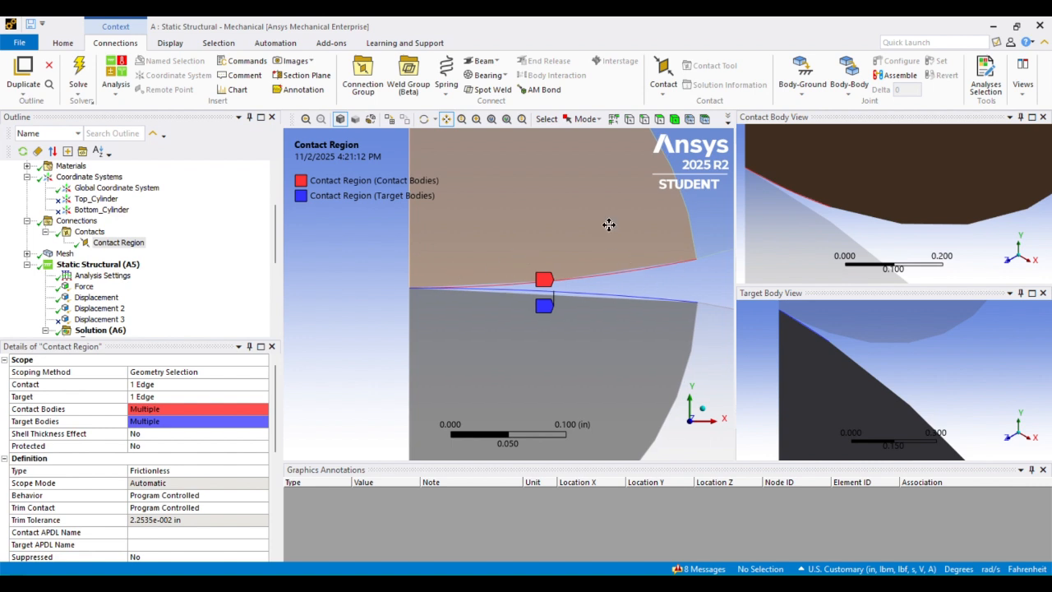
left_click_drag(611, 222, 596, 222)
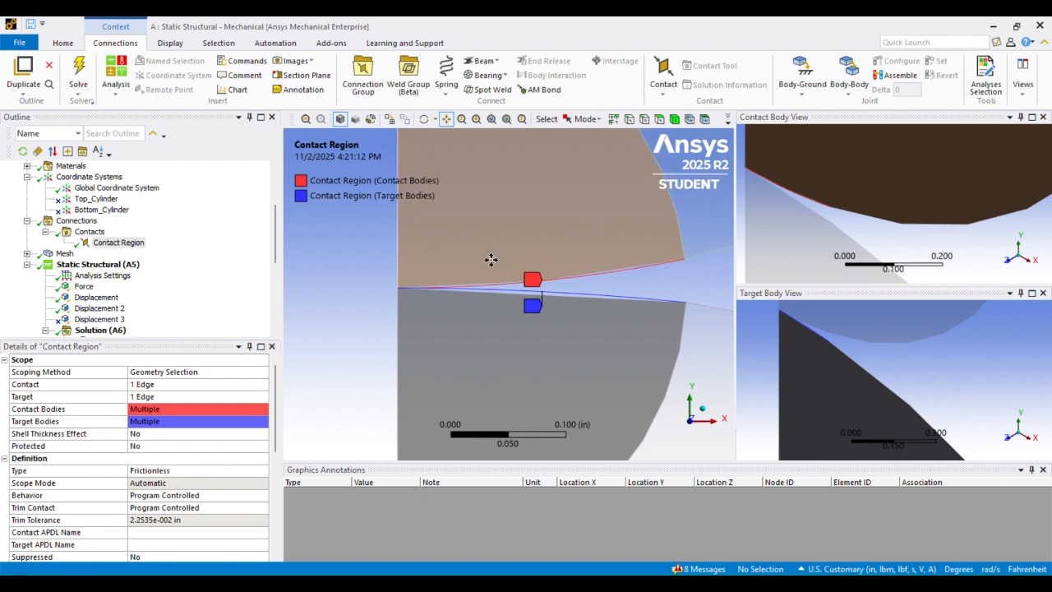
scroll(510, 240, "down", 3)
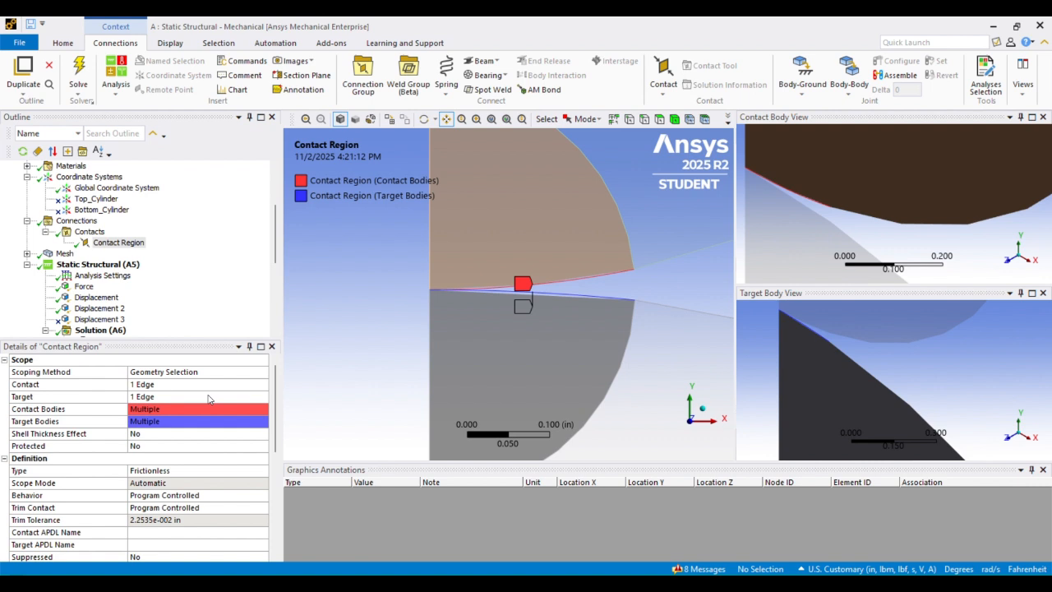
scroll(208, 399, "down", 1)
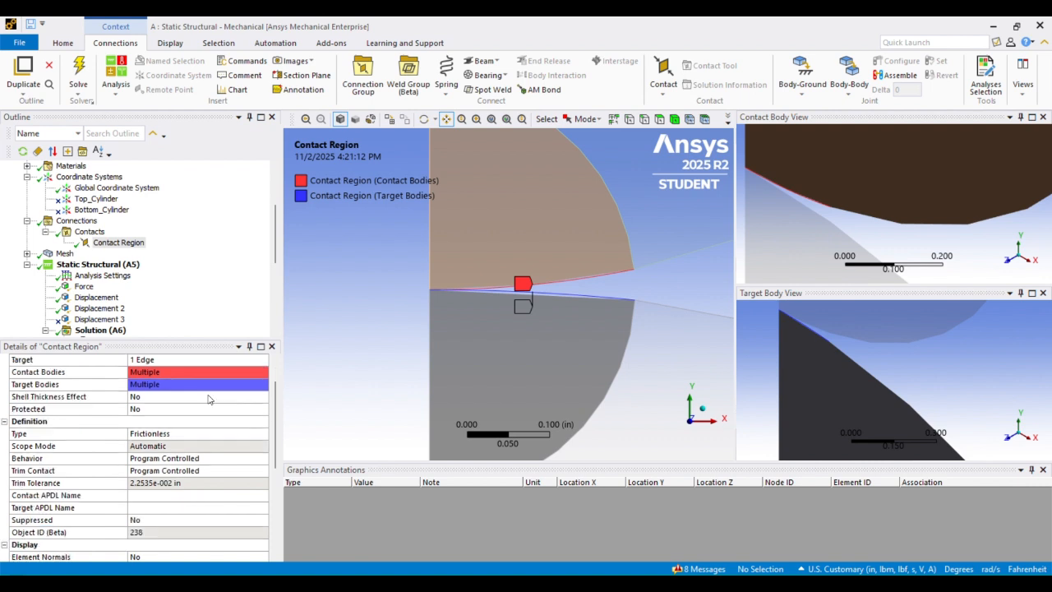
scroll(208, 399, "down", 1)
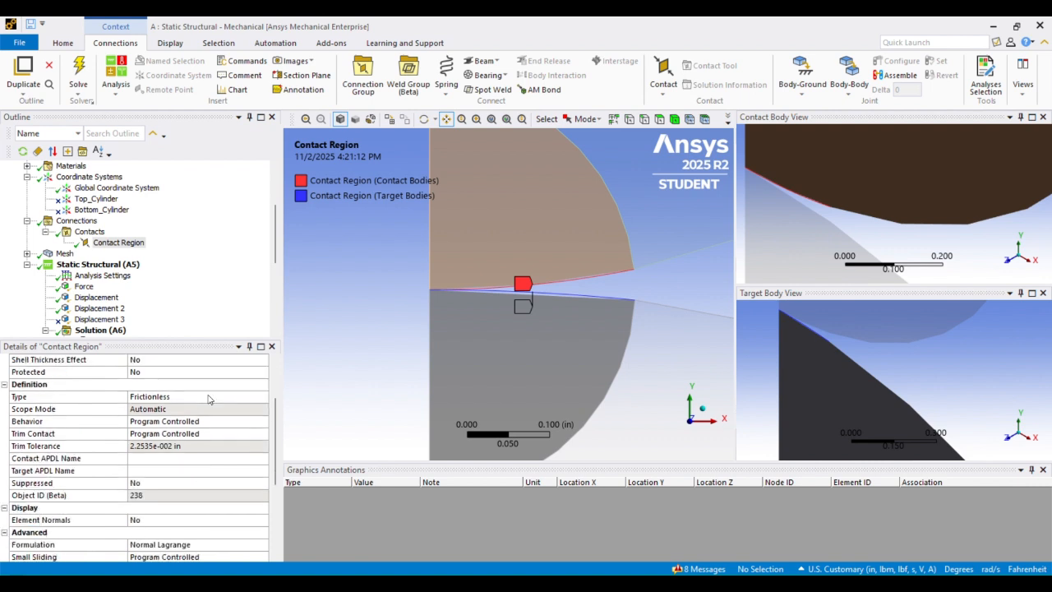
scroll(208, 398, "down", 1)
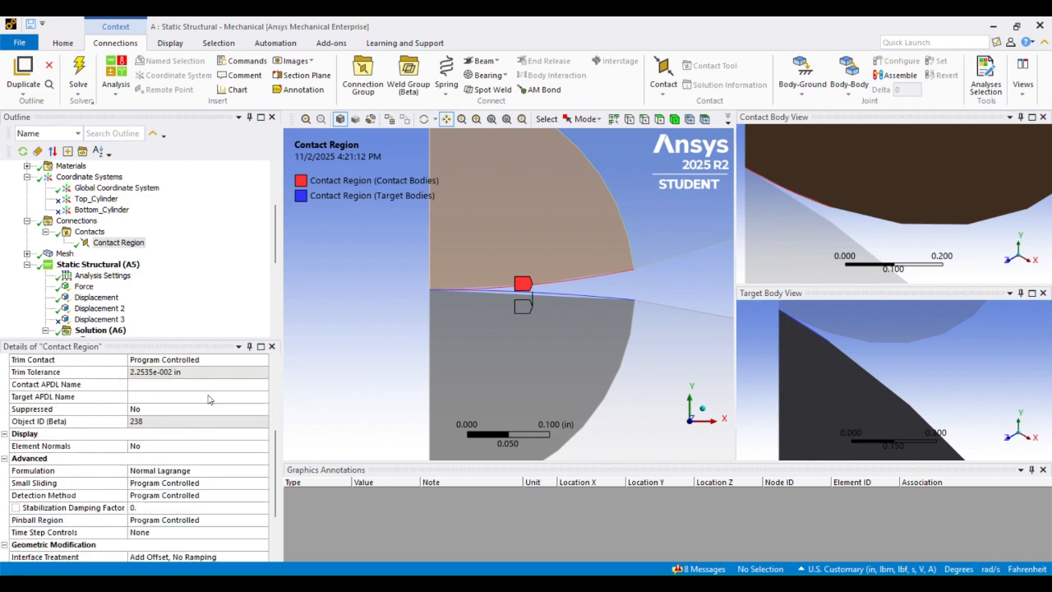
scroll(208, 398, "up", 1)
scroll(208, 399, "up", 2)
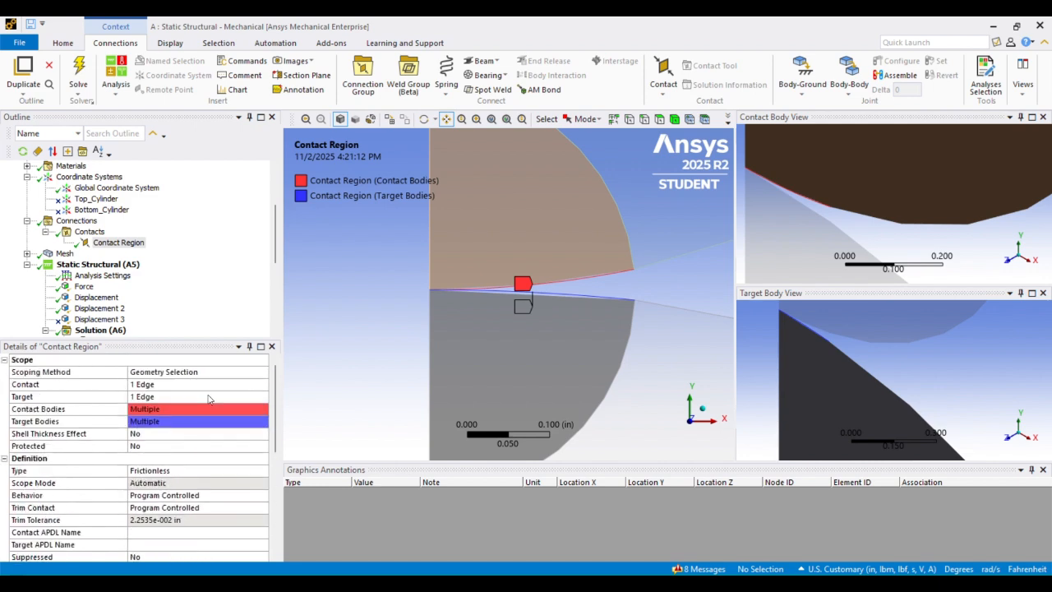
scroll(208, 384, "down", 1)
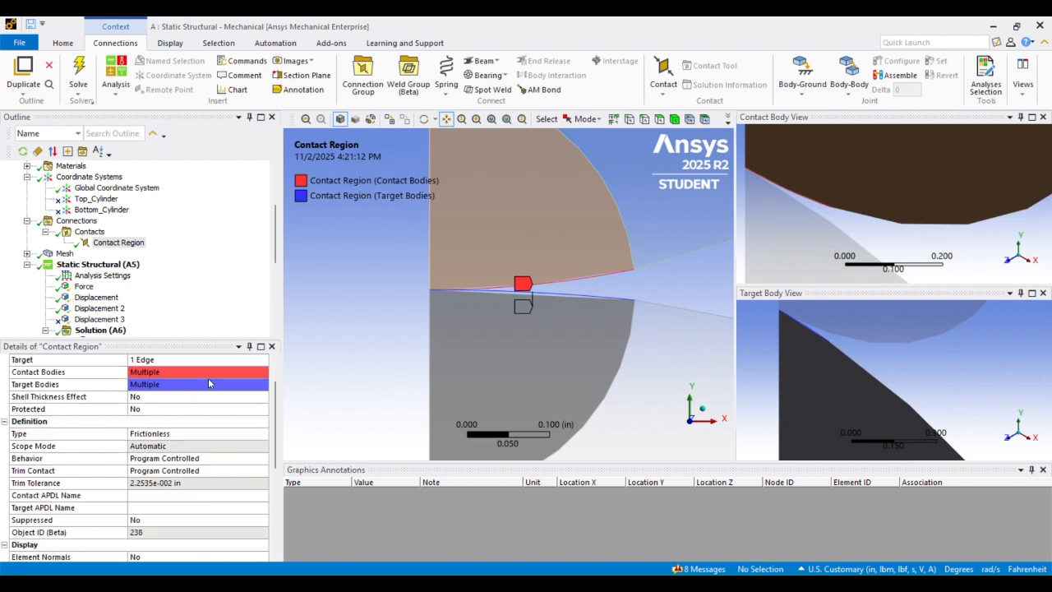
- Keep the contact Type as Frictionless and scroll Details down to the Advanced settings
left_click(213, 433)
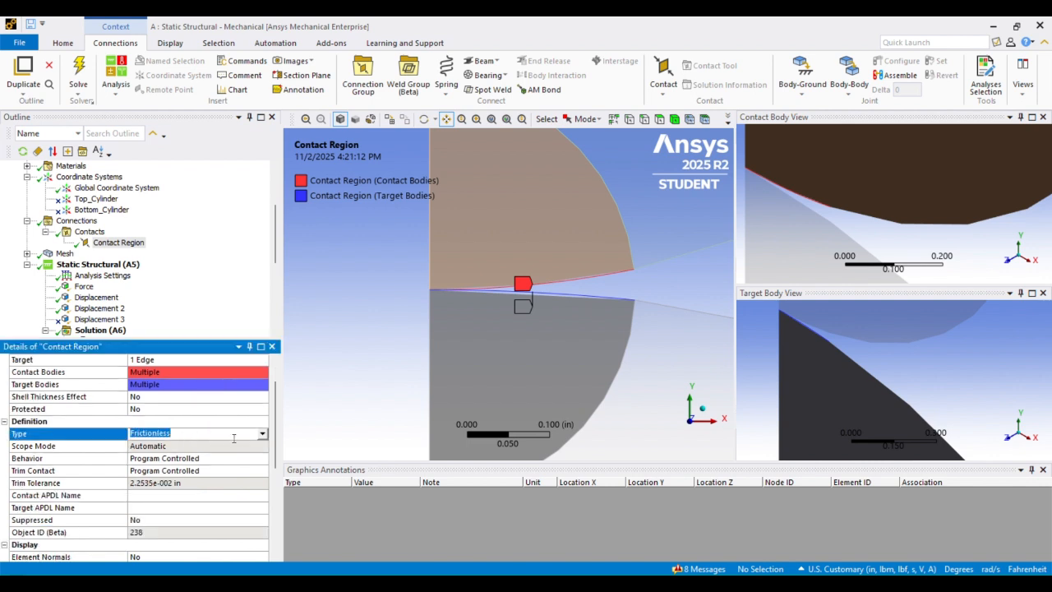
left_click(263, 434)
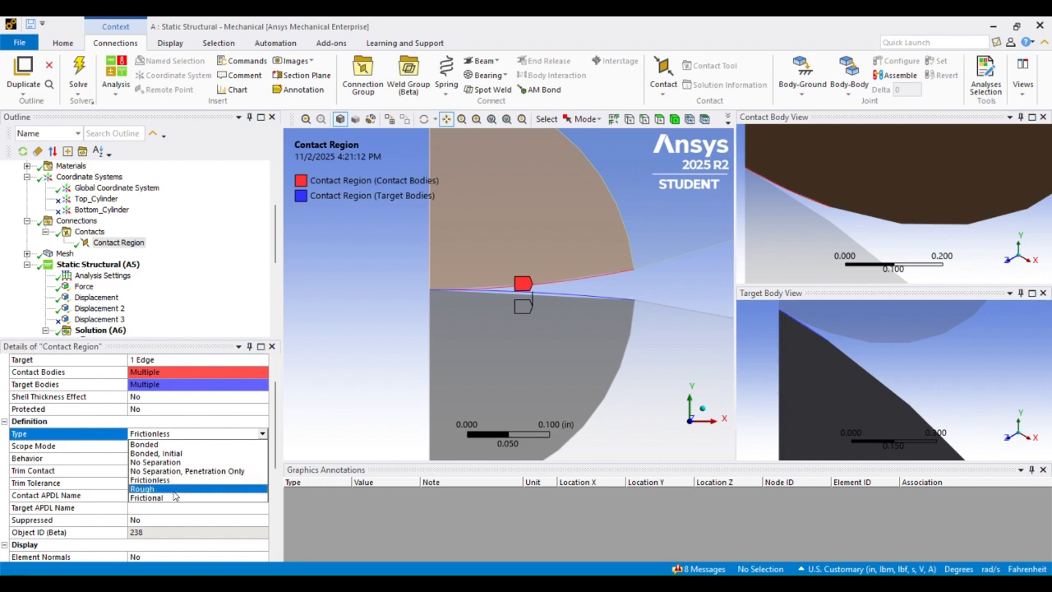
left_click(273, 407)
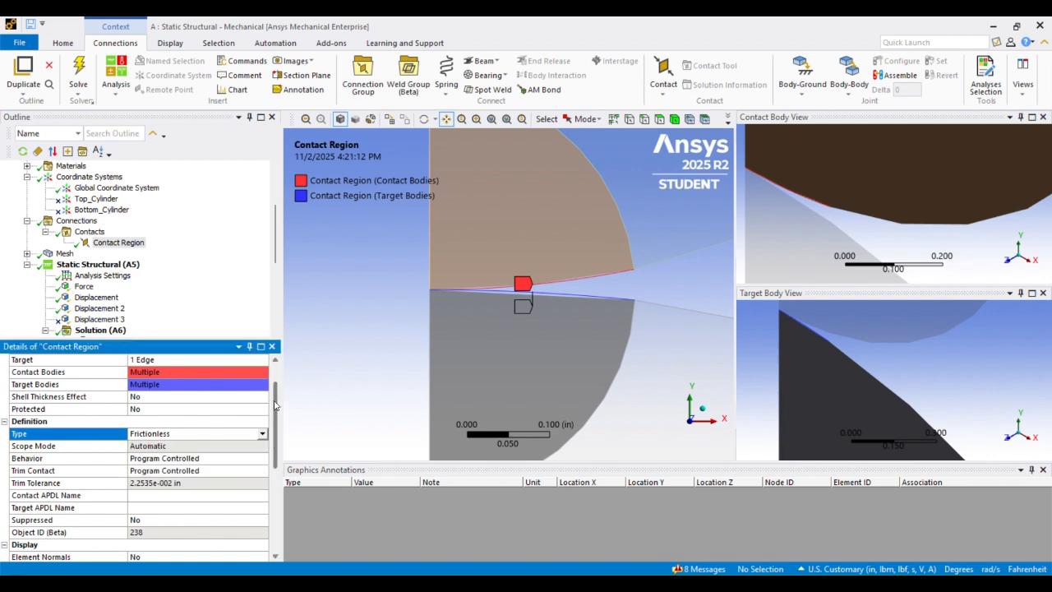
scroll(498, 291, "down", 2)
scroll(498, 291, "up", 3)
mouse_move(434, 284)
left_mouse_down()
mouse_move(497, 272)
mouse_move(430, 282)
mouse_move(420, 270)
left_mouse_up()
scroll(484, 272, "up", 2)
scroll(479, 258, "up", 2)
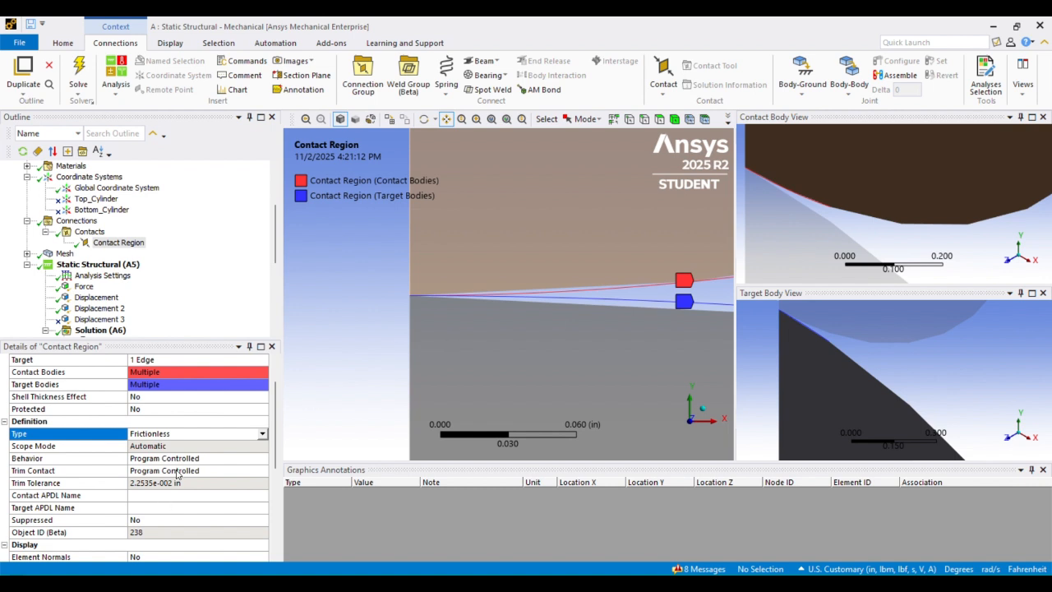
scroll(178, 474, "down", 1)
scroll(180, 474, "down", 1)
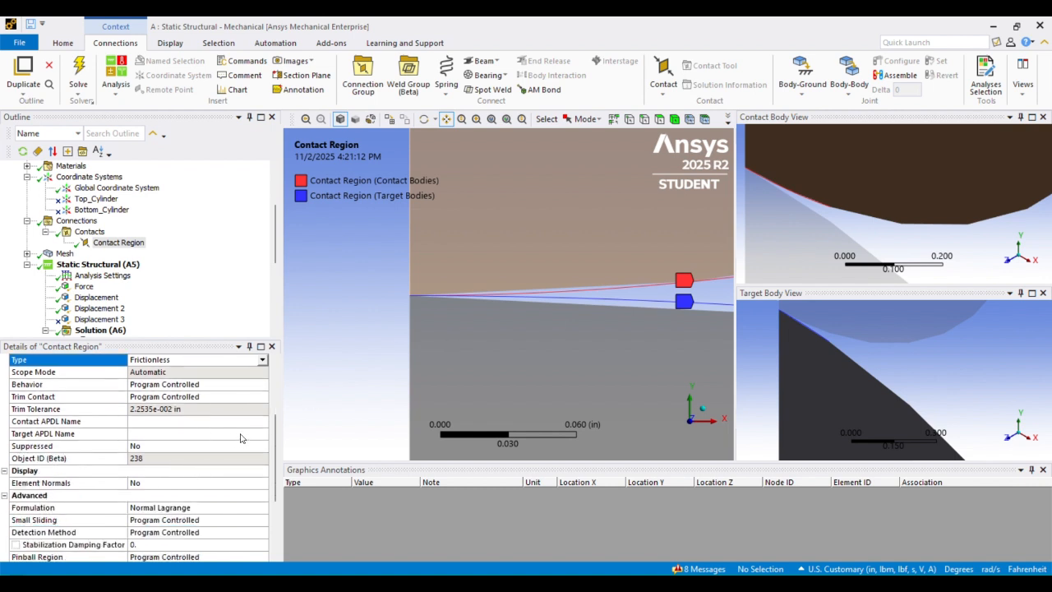
scroll(249, 427, "down", 2)
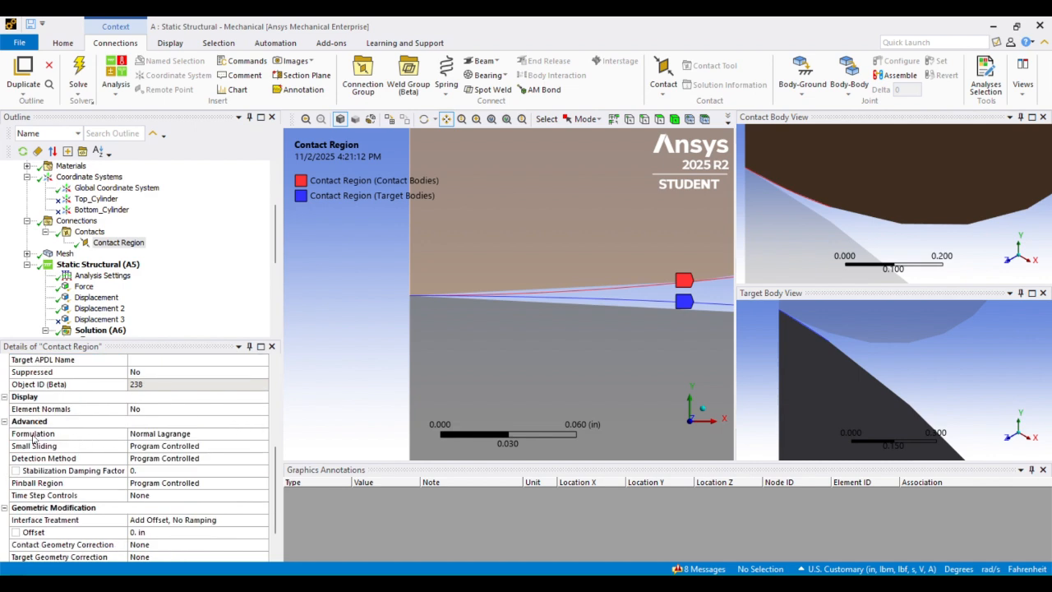
- Leave the contact Formulation at Normal Lagrange under Advanced settings
left_click(5, 422)
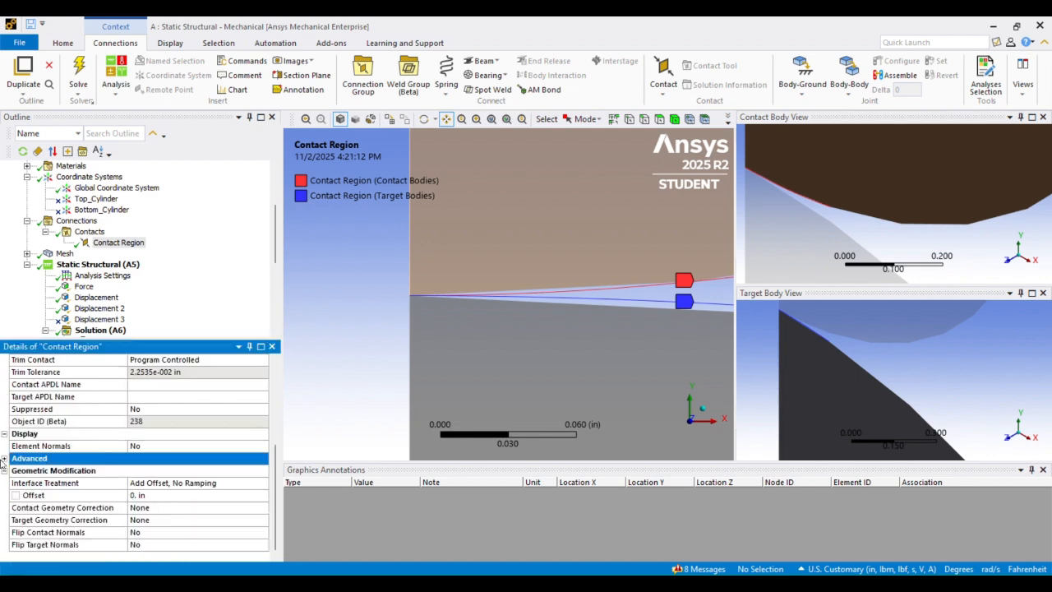
left_click(5, 457)
scroll(115, 447, "down", 1)
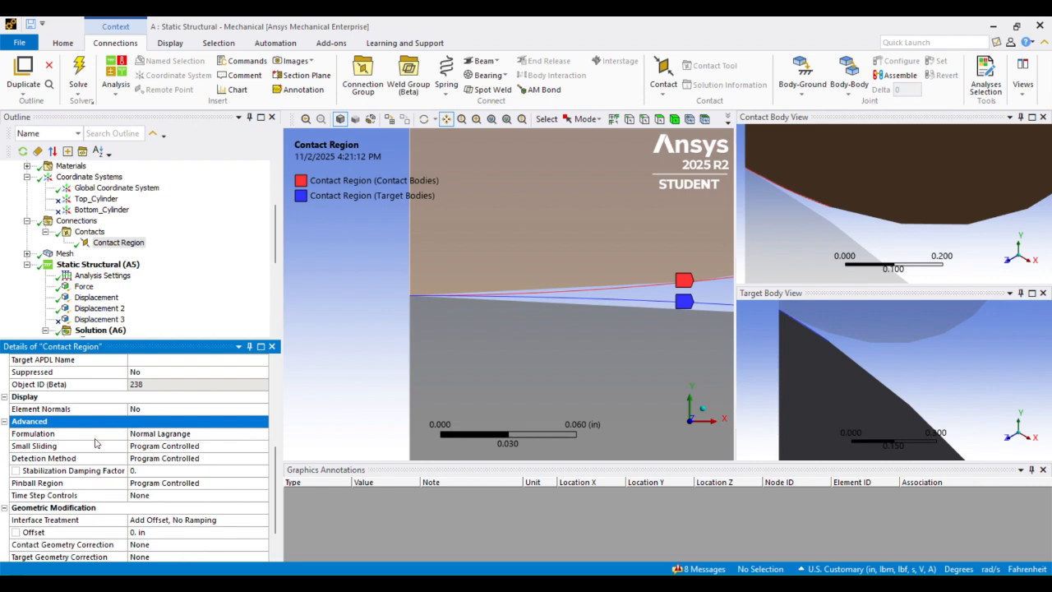
left_click(249, 437)
left_click(263, 434)
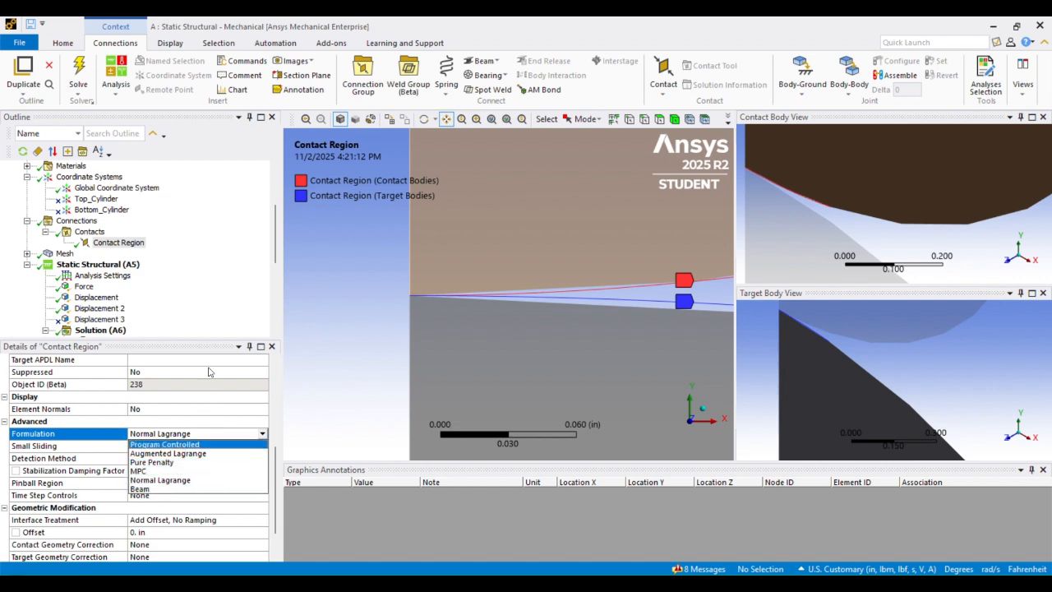
left_click(277, 264)
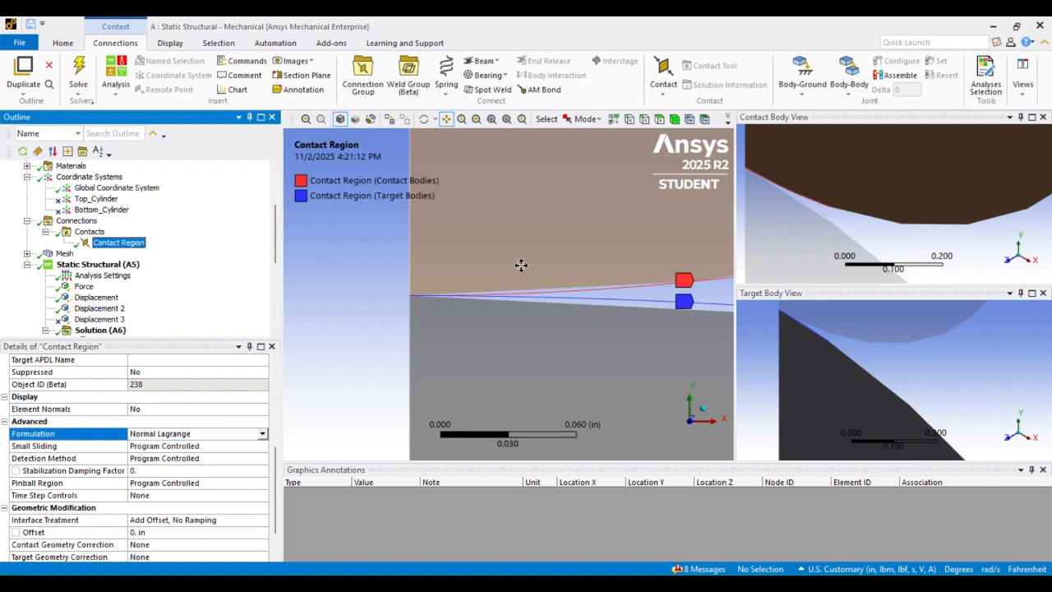
- Zoom in on the contact tip to inspect the narrow gap between the cylinders
scroll(521, 265, "down", 1)
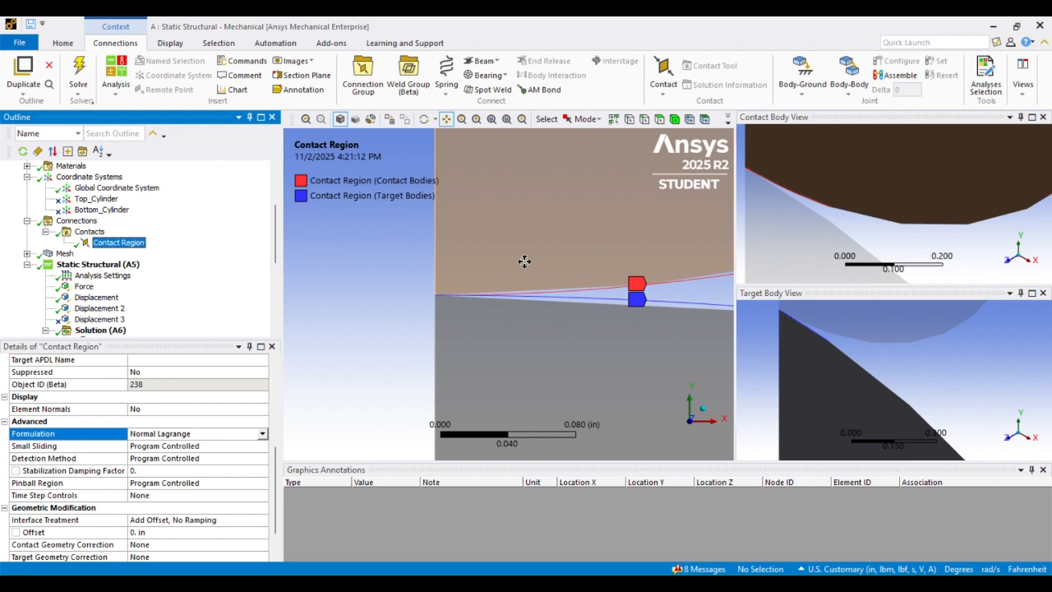
scroll(453, 253, "up", 3)
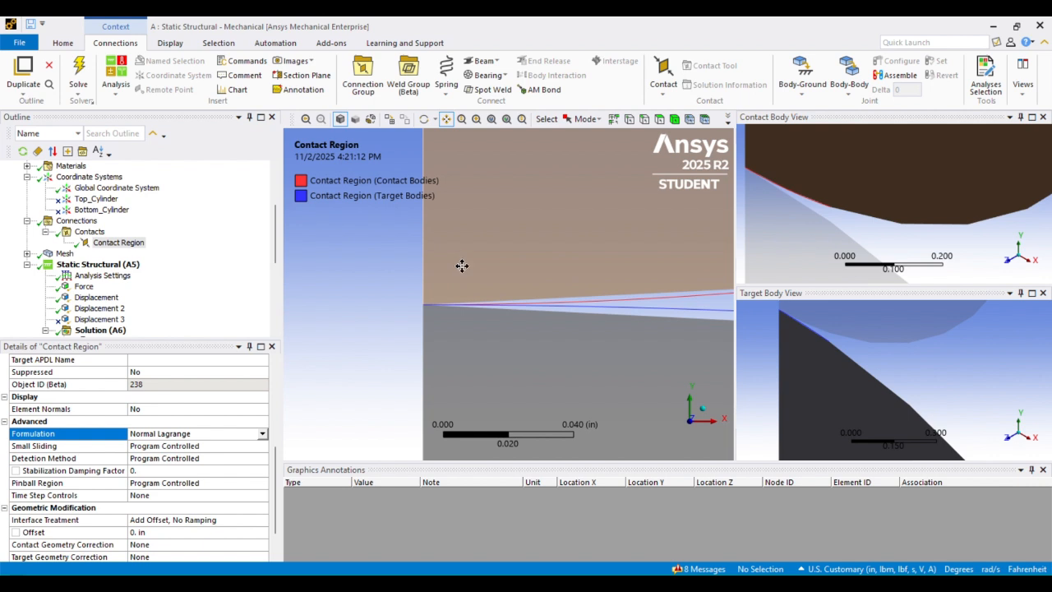
scroll(461, 266, "up", 4)
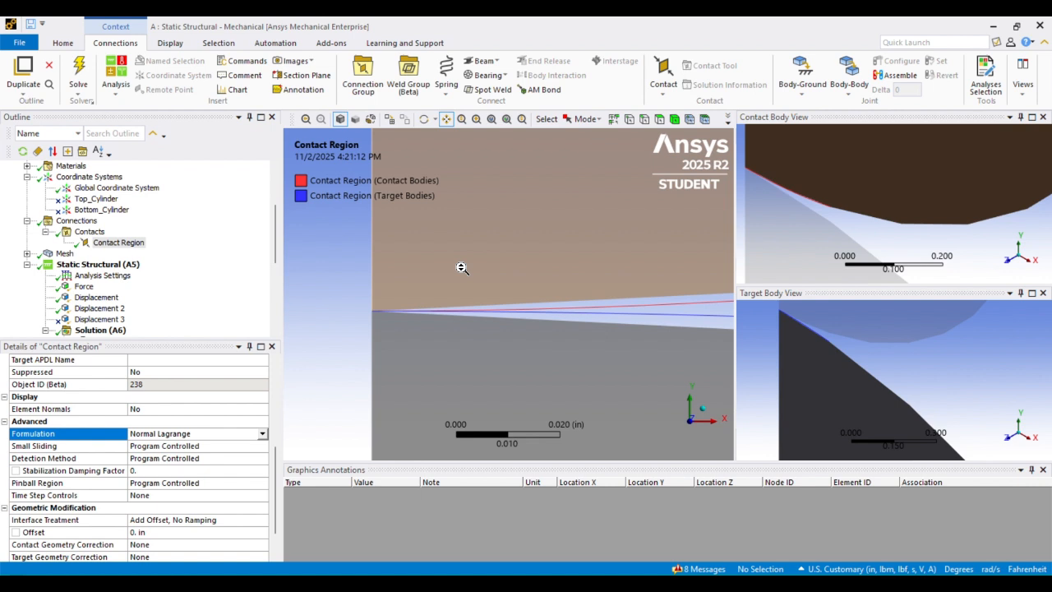
left_click_drag(395, 279, 477, 256)
scroll(442, 265, "down", 3)
scroll(442, 267, "up", 5)
scroll(495, 243, "up", 3)
scroll(483, 250, "up", 2)
scroll(477, 257, "down", 1)
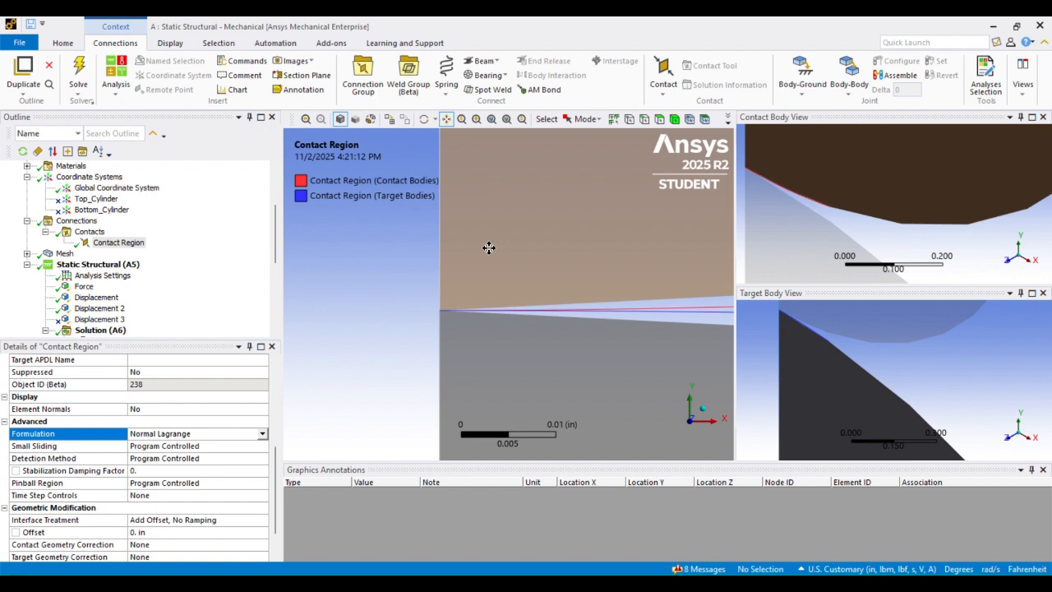
- Zoom out over both quarter-cylinders and show the Mesh with its 0.16513 in default element size
scroll(489, 248, "down", 5)
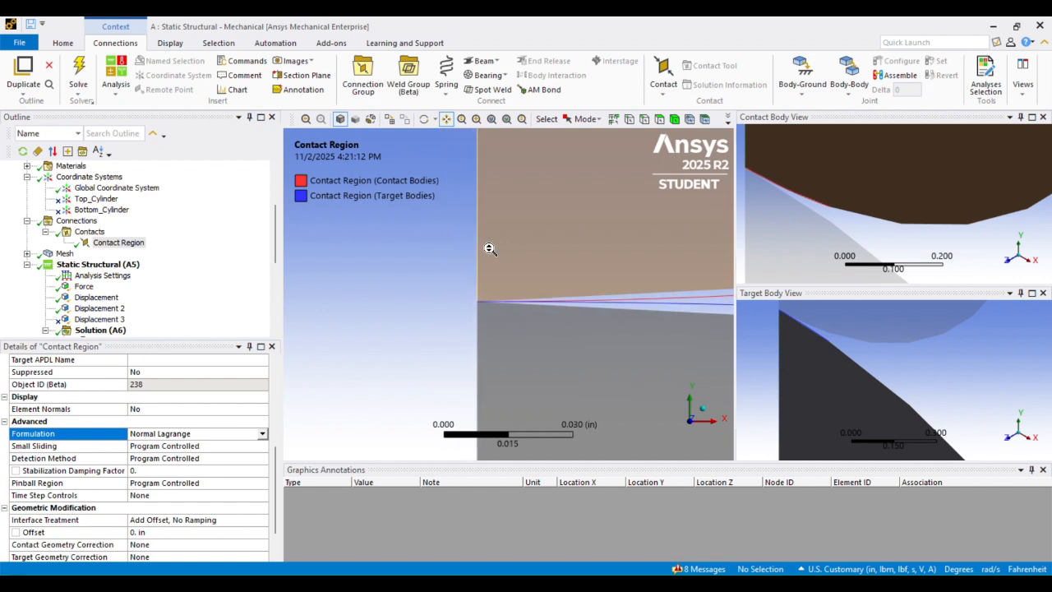
scroll(518, 242, "down", 3)
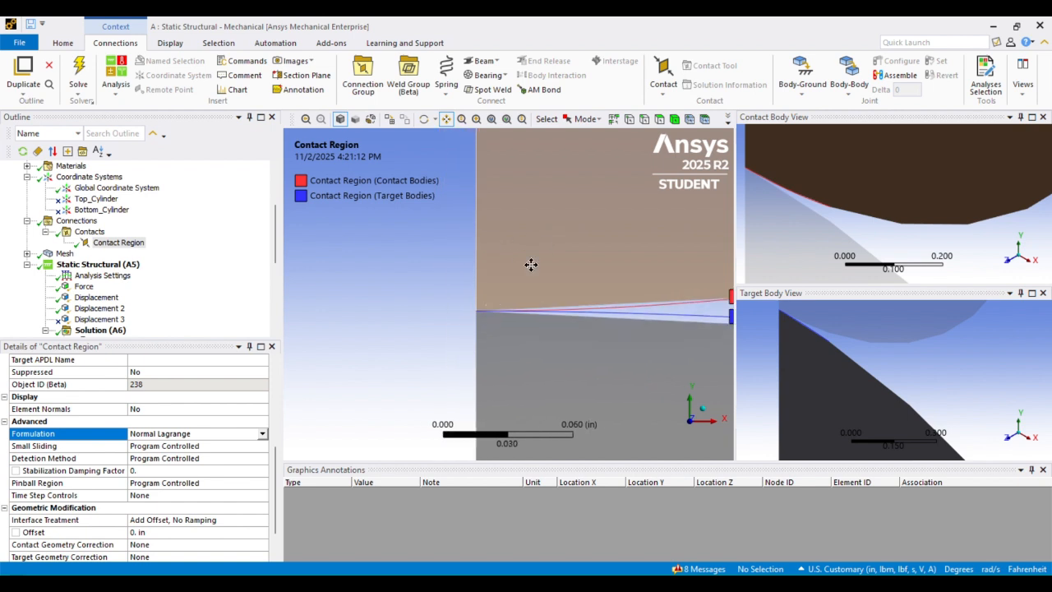
scroll(499, 298, "down", 4)
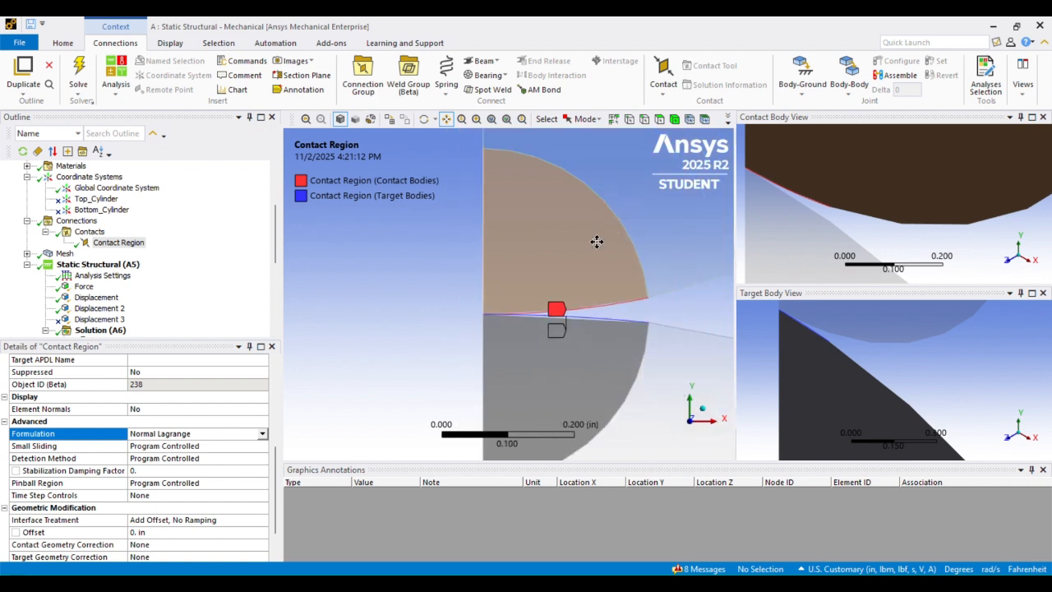
scroll(515, 292, "down", 1)
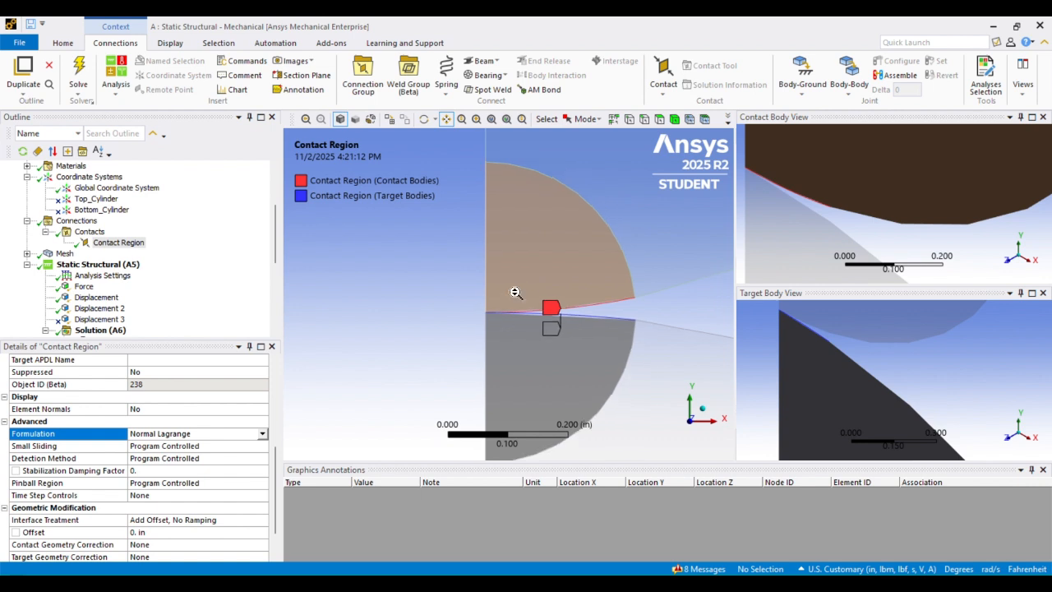
scroll(519, 291, "down", 1)
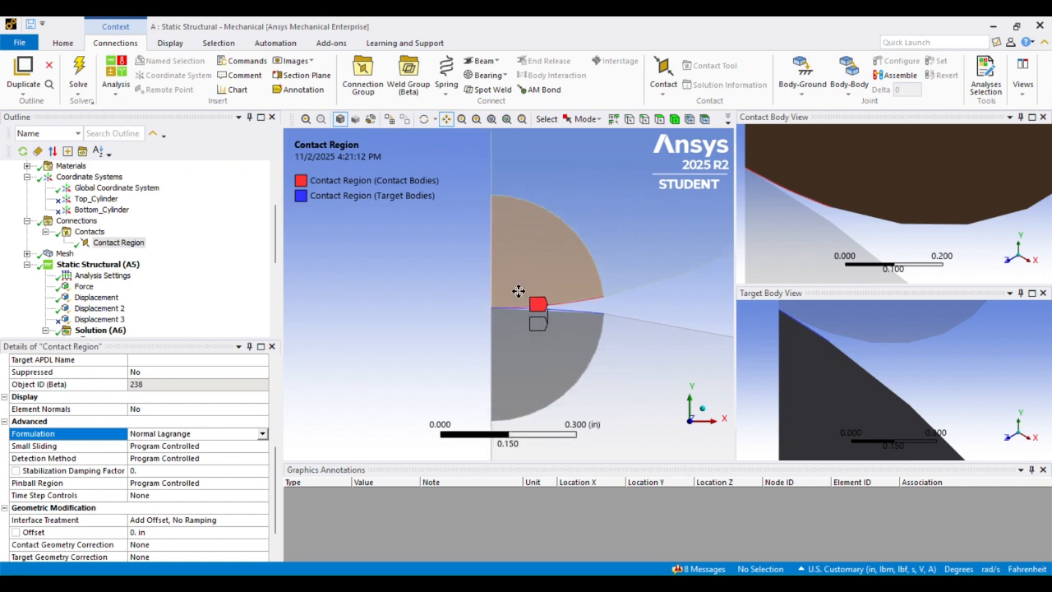
scroll(518, 291, "up", 1)
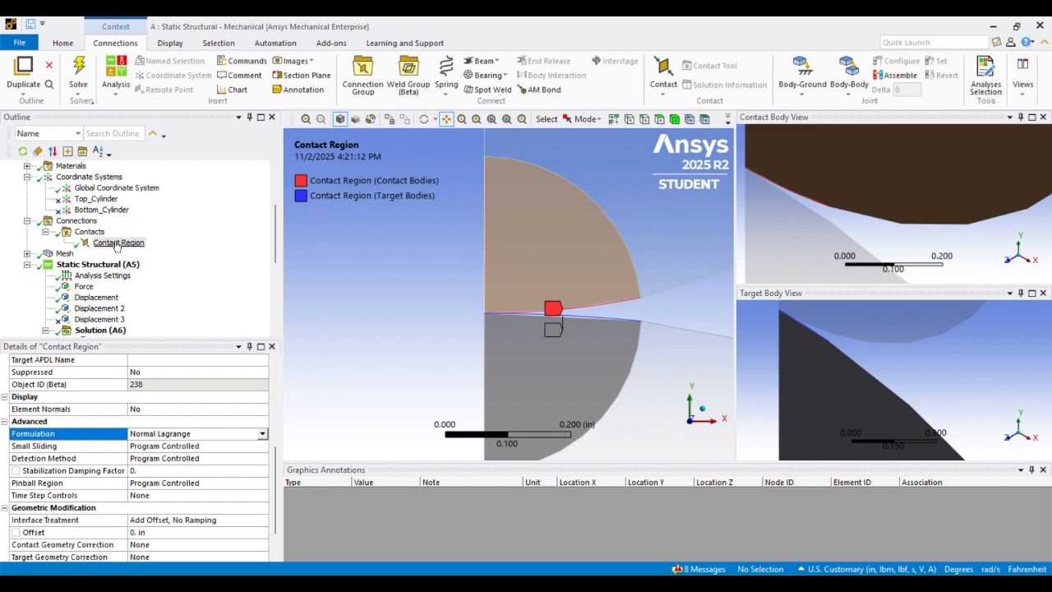
left_click(66, 254)
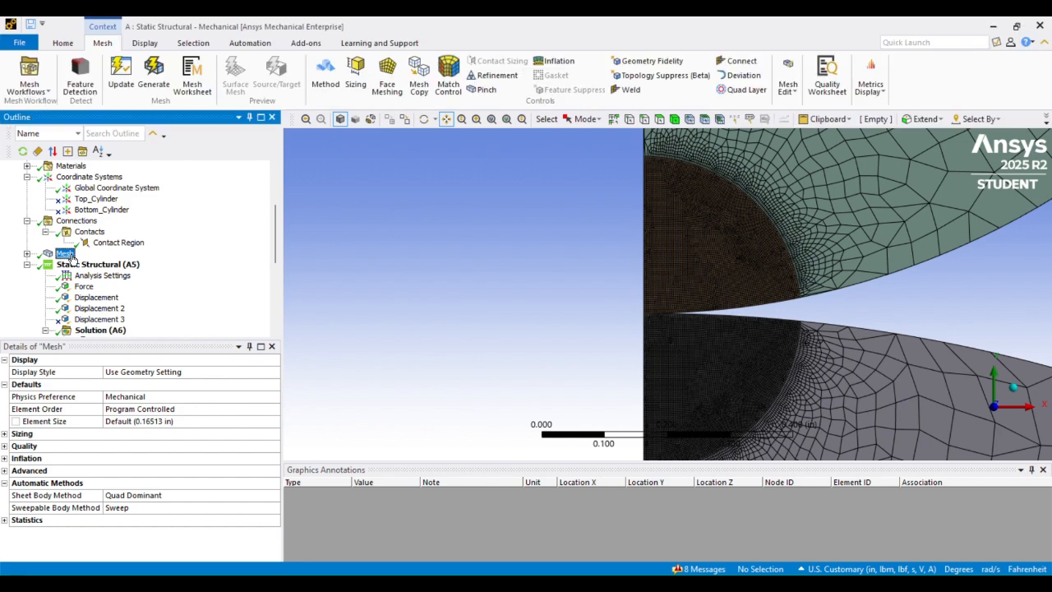
- Expand Mesh and review the Face Sizing control applied to the contact faces
left_click(27, 254)
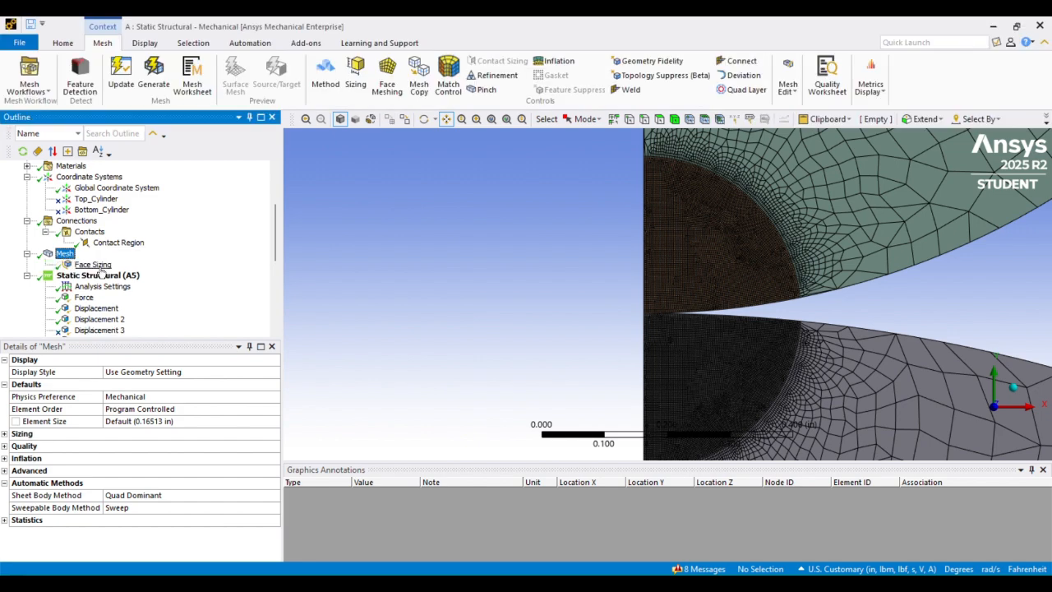
left_click(92, 264)
scroll(637, 255, "down", 5)
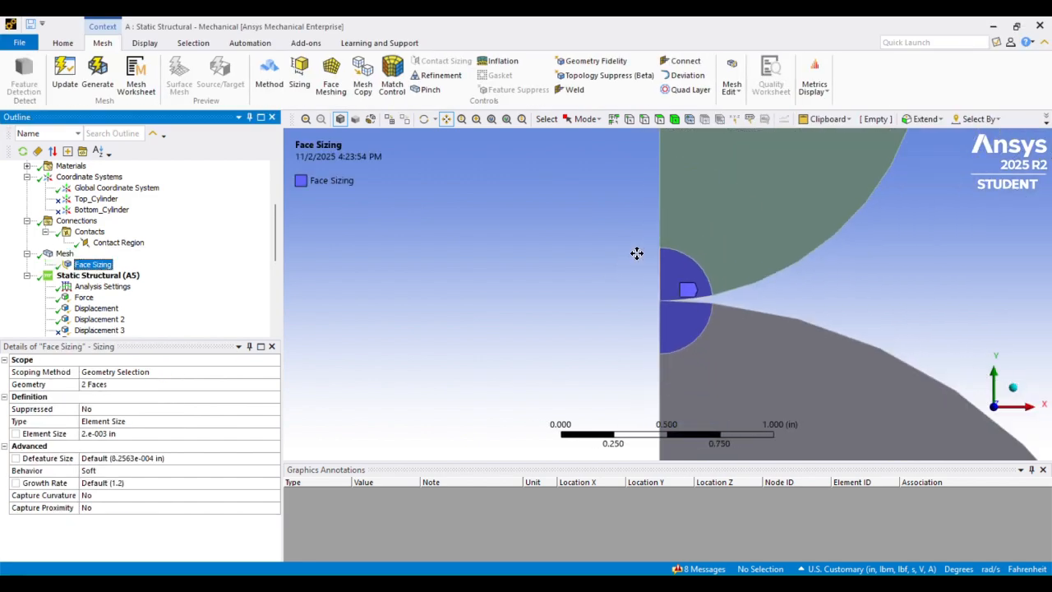
scroll(636, 253, "up", 3)
left_click_drag(723, 213, 599, 212)
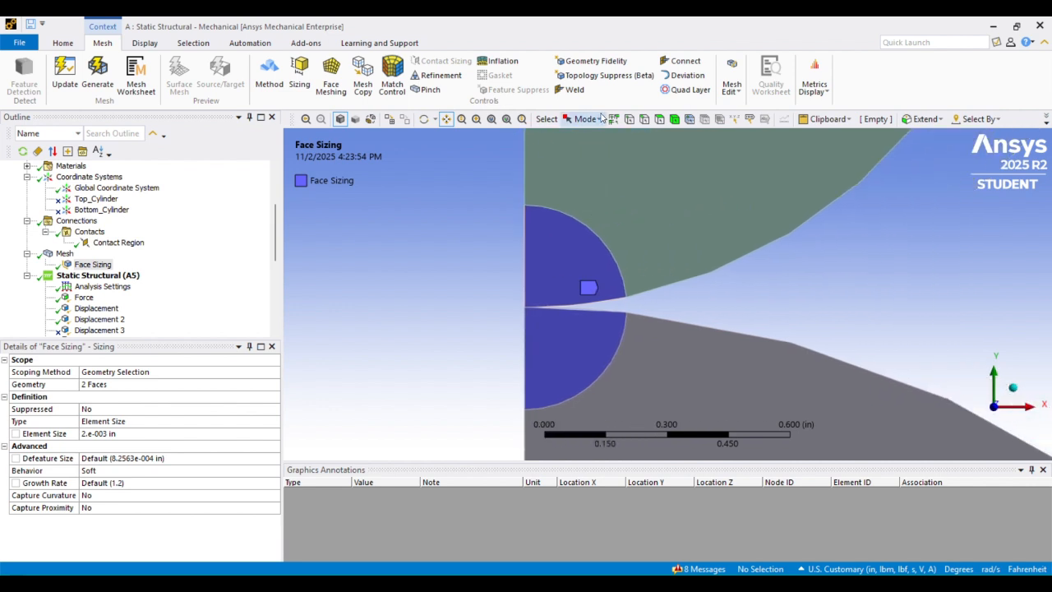
left_click(659, 119)
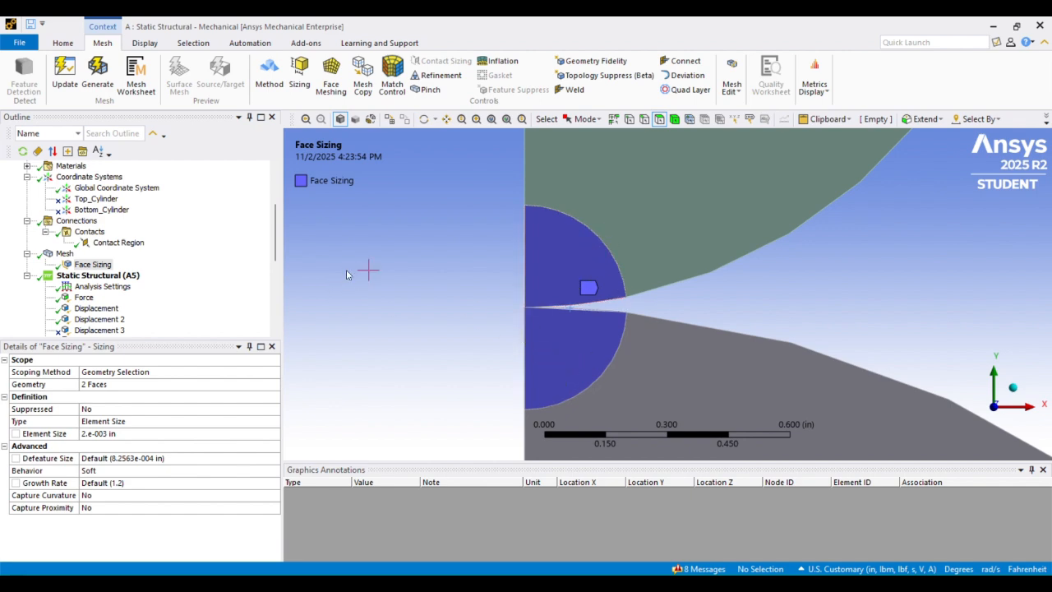
- Display the refined mesh and zoom along the contact gap toward the bodies' left edge
left_click(64, 253)
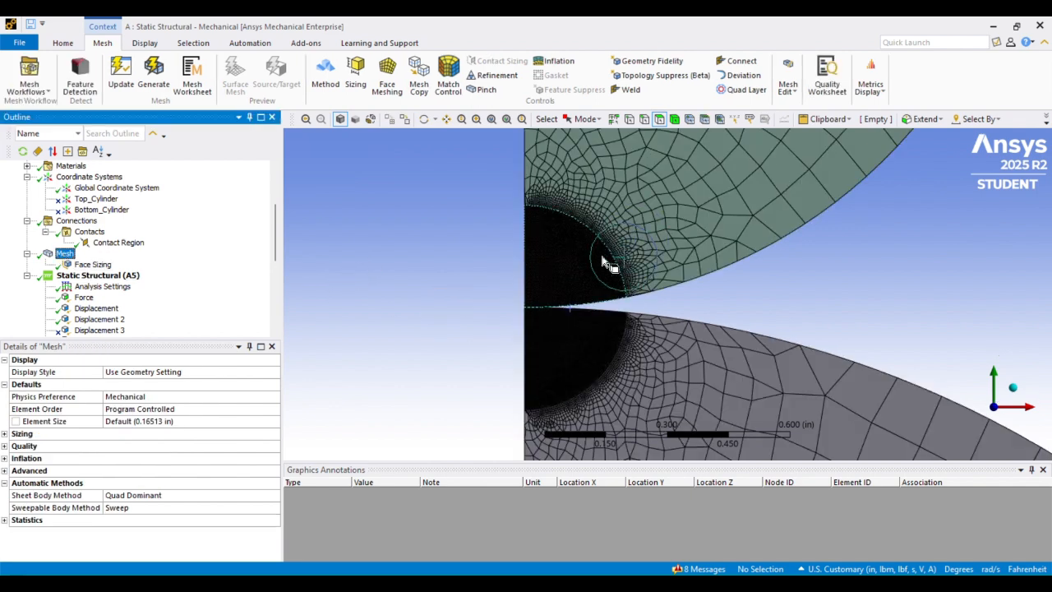
scroll(604, 263, "up", 5)
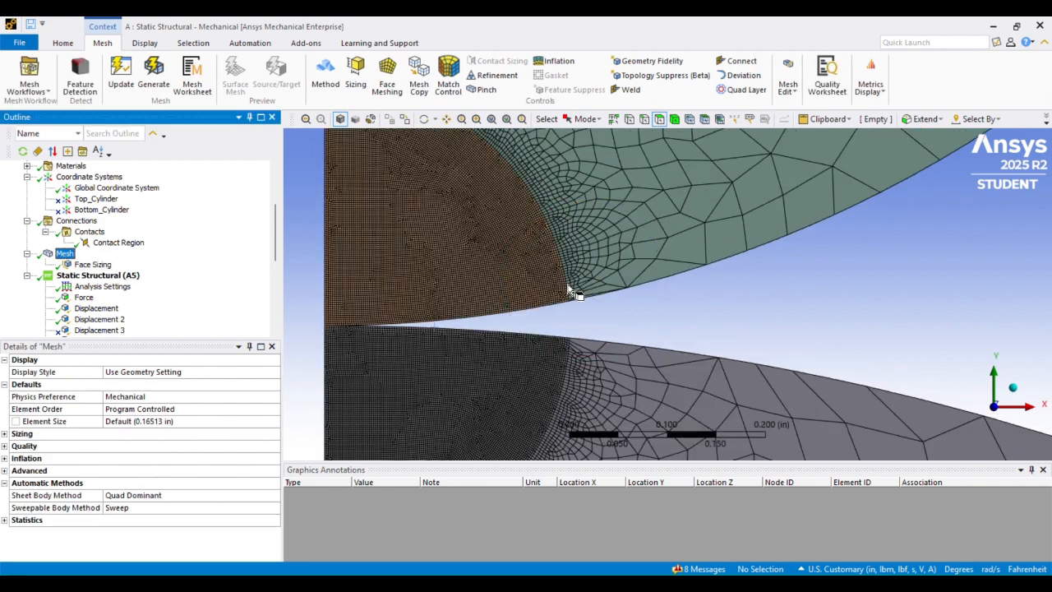
left_click(446, 121)
left_click_drag(432, 214, 512, 192)
scroll(503, 204, "down", 3)
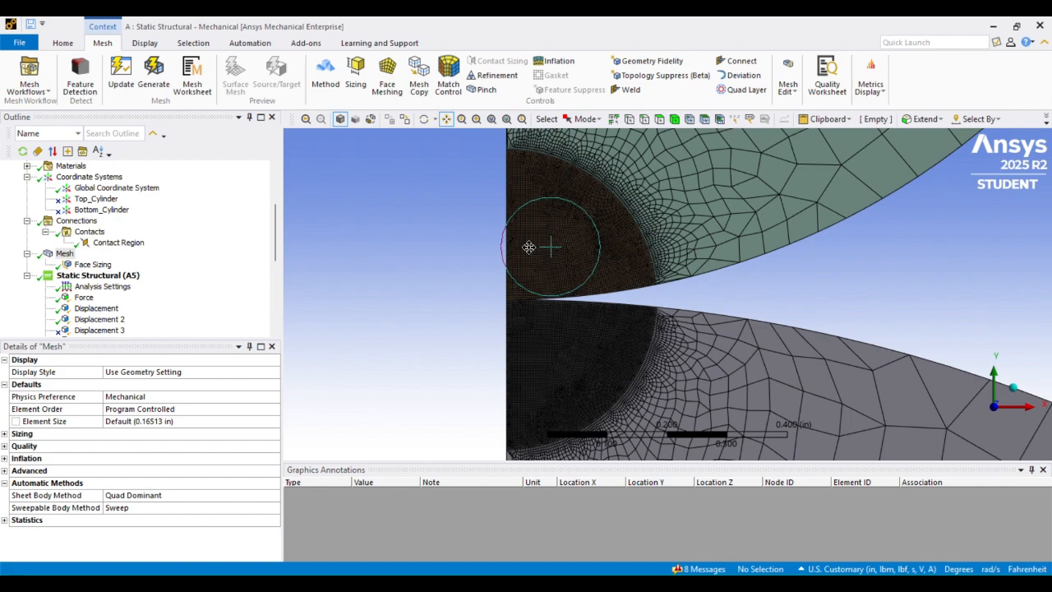
scroll(502, 204, "up", 2)
scroll(514, 244, "up", 4)
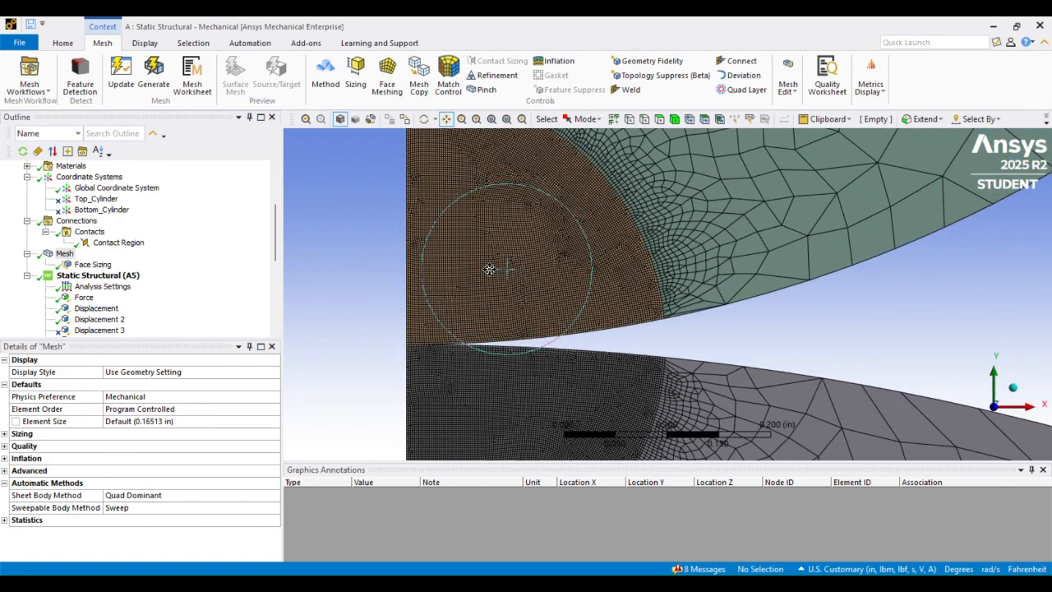
scroll(436, 238, "down", 2)
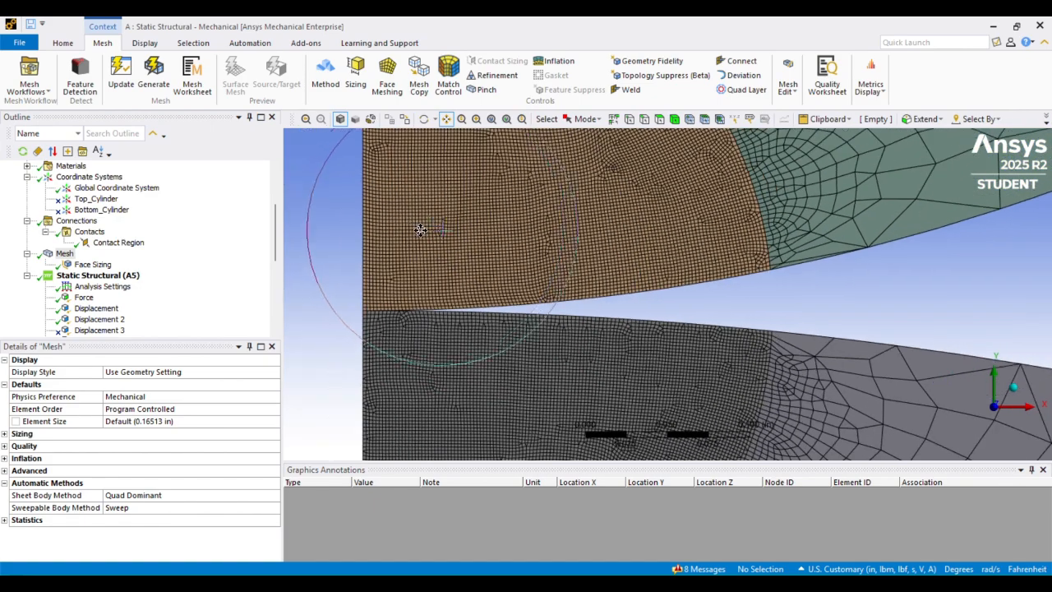
scroll(427, 234, "up", 3)
left_click_drag(362, 249, 554, 210)
scroll(554, 210, "up", 2)
scroll(554, 210, "up", 5)
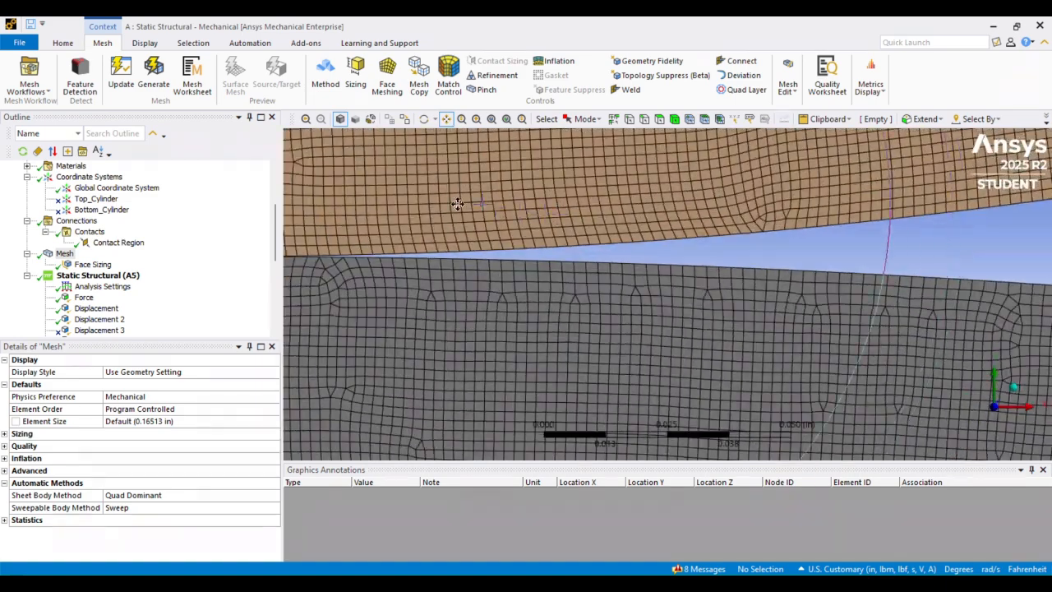
left_click_drag(364, 223, 488, 223)
left_click_drag(444, 223, 580, 223)
left_click_drag(446, 251, 521, 228)
scroll(521, 227, "up", 2)
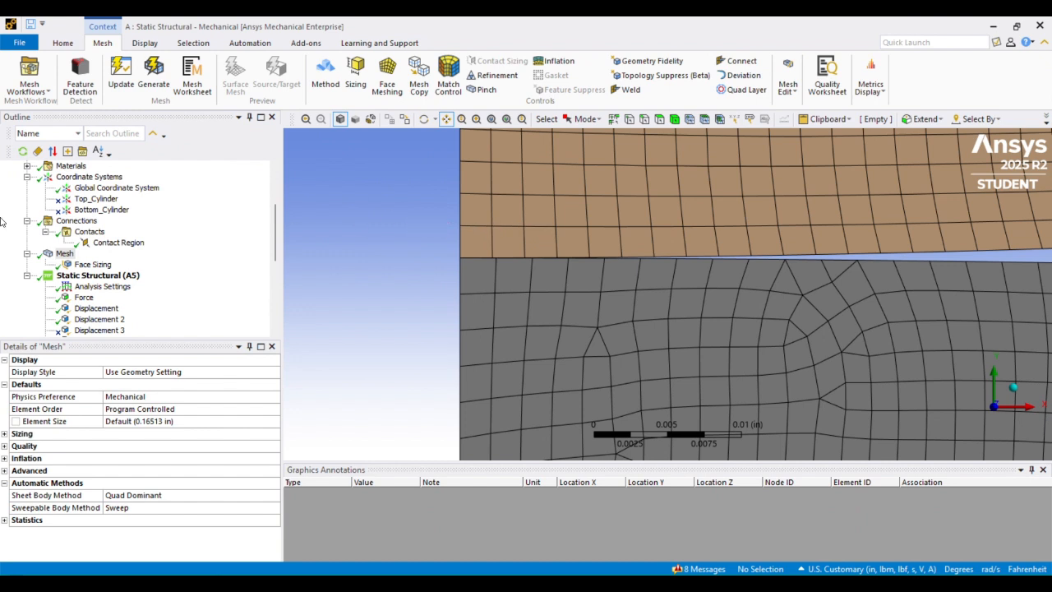
- Confirm the Face Sizing element size of 0.002 in, then bring up the PowerPoint deck
left_click(89, 265)
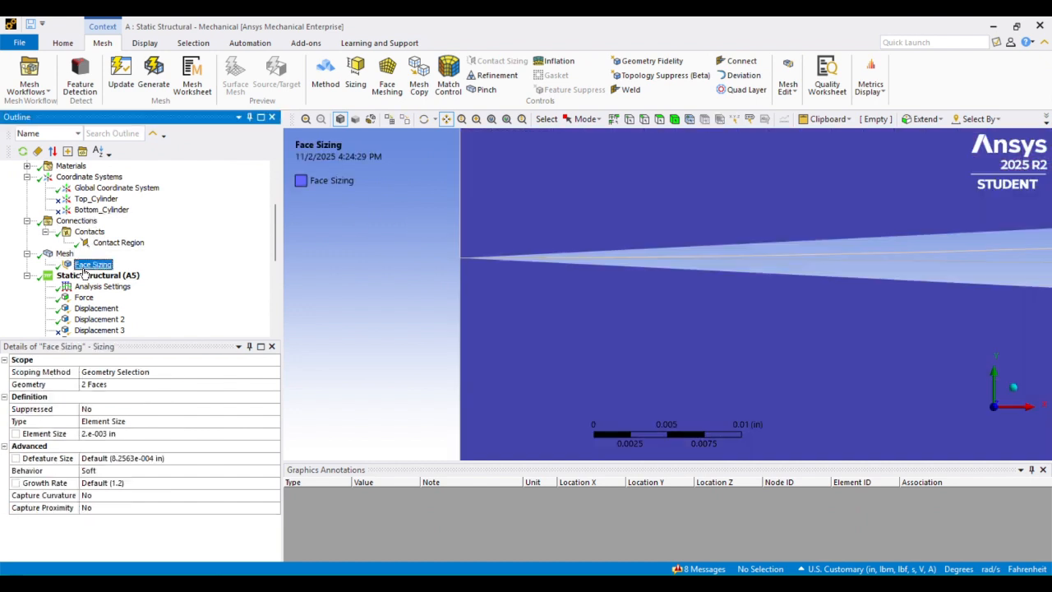
left_click(129, 434)
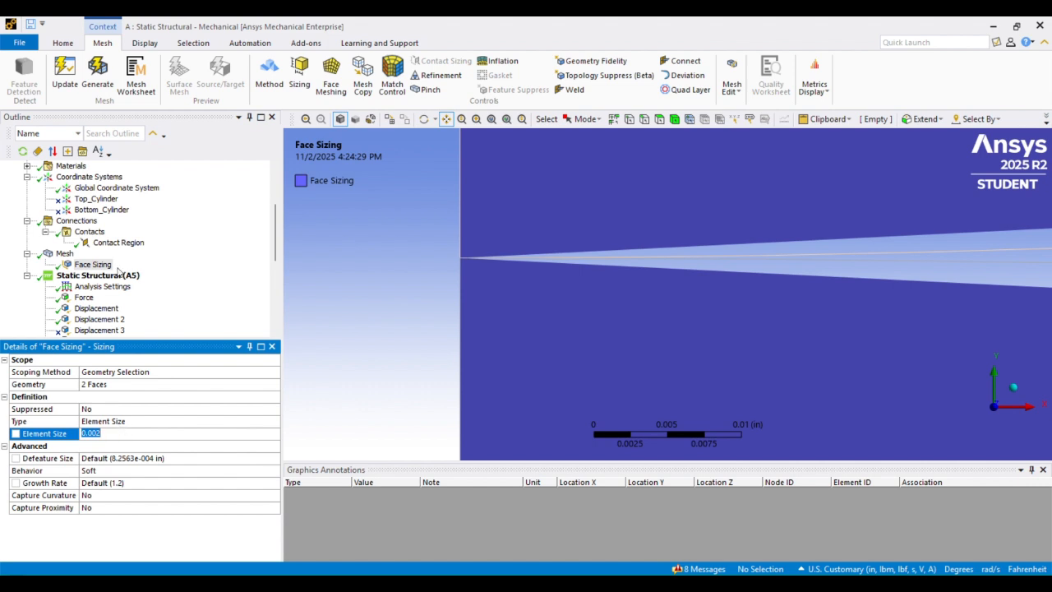
left_click(65, 253)
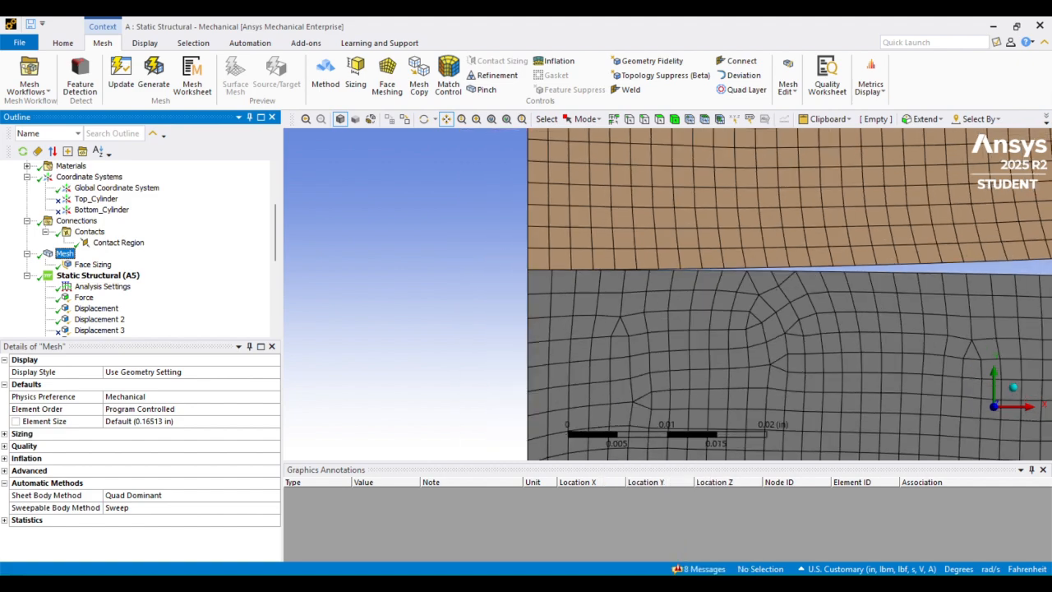
left_click(676, 583)
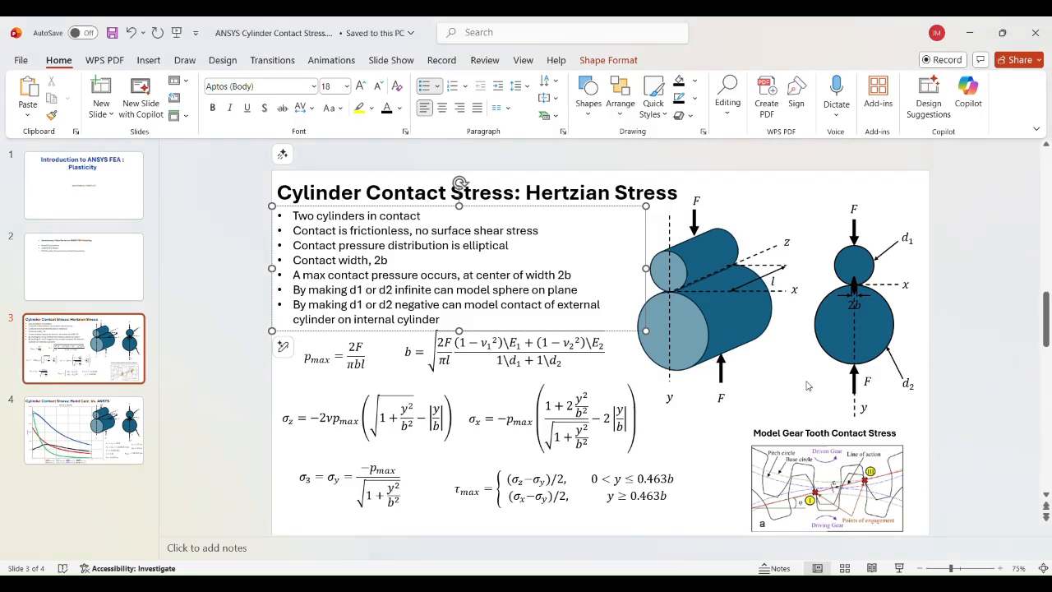
- View slide 4, 'Hand Calc. Vs. ANSYS', comparing stresses versus depth
left_click(56, 420)
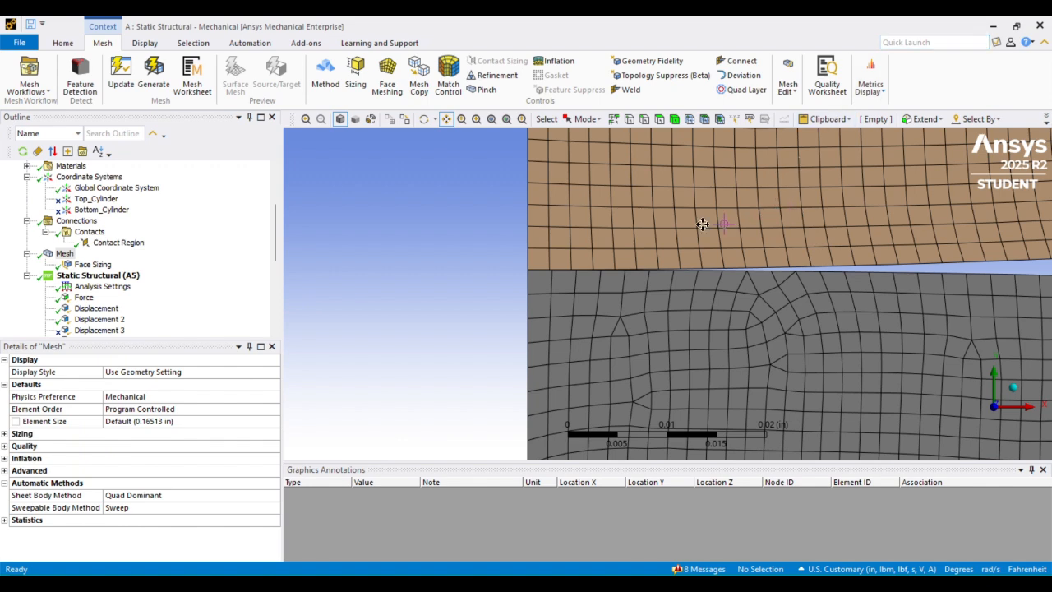
scroll(446, 251, "up", 5)
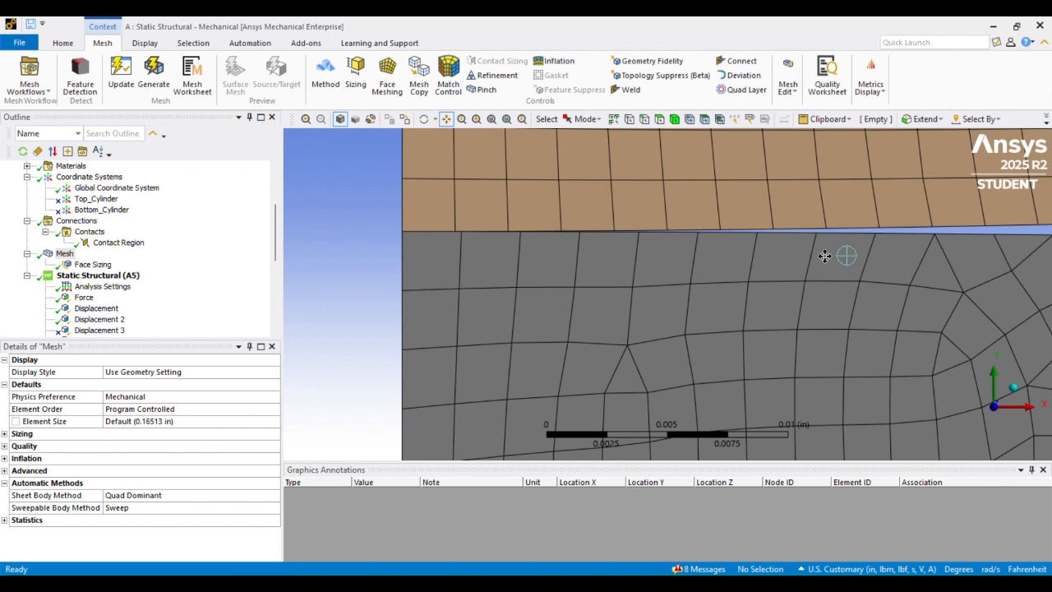
- Zoom along the refined contact mesh, then show the 2500 lbf downward Force details
left_click_drag(830, 253, 733, 268)
scroll(734, 268, "down", 1)
scroll(734, 269, "down", 1)
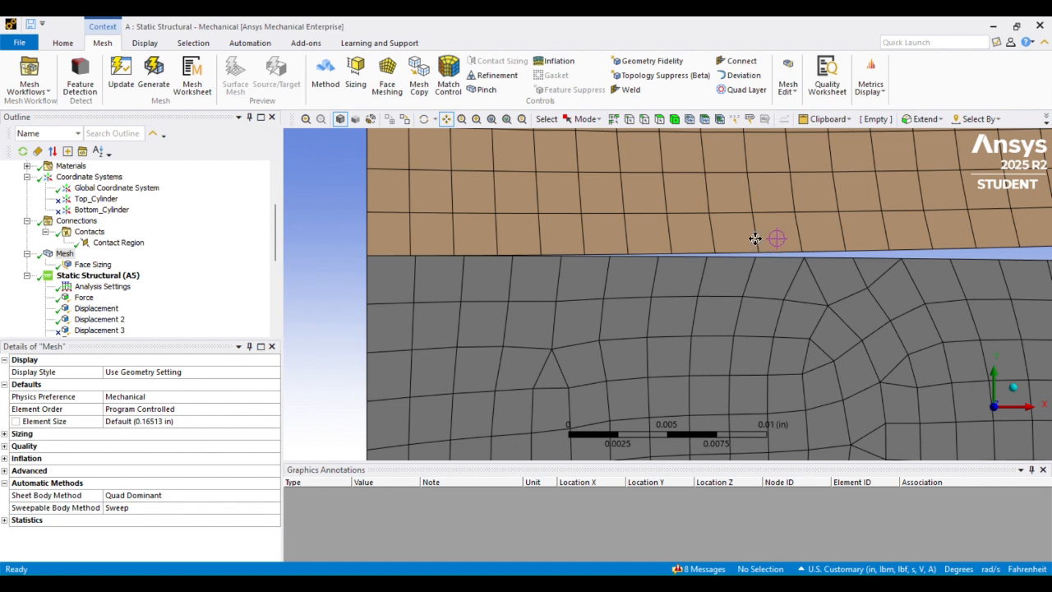
scroll(756, 245, "down", 5)
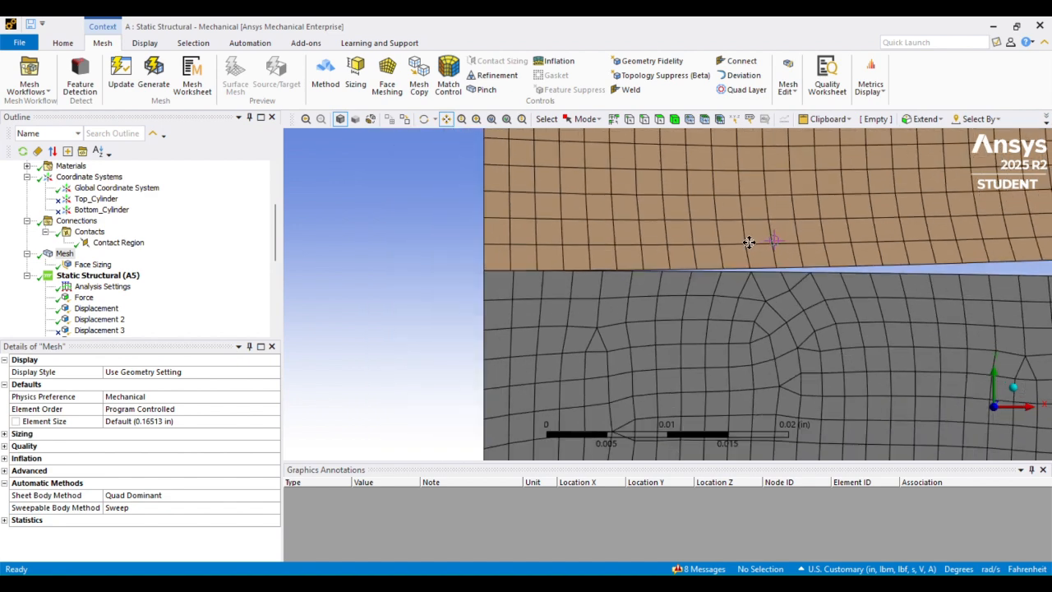
scroll(744, 247, "up", 6)
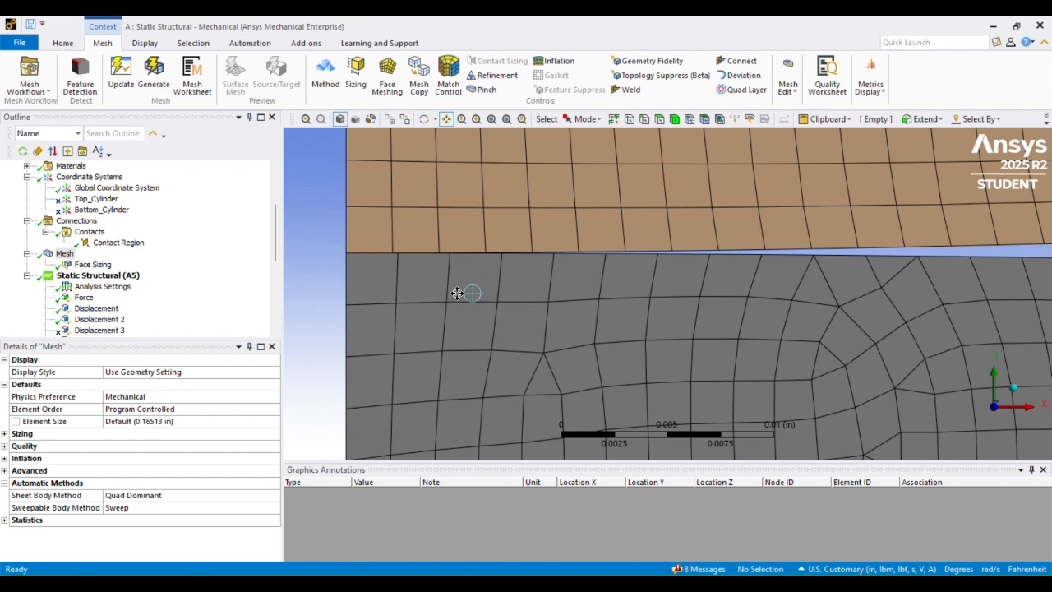
scroll(493, 269, "down", 2)
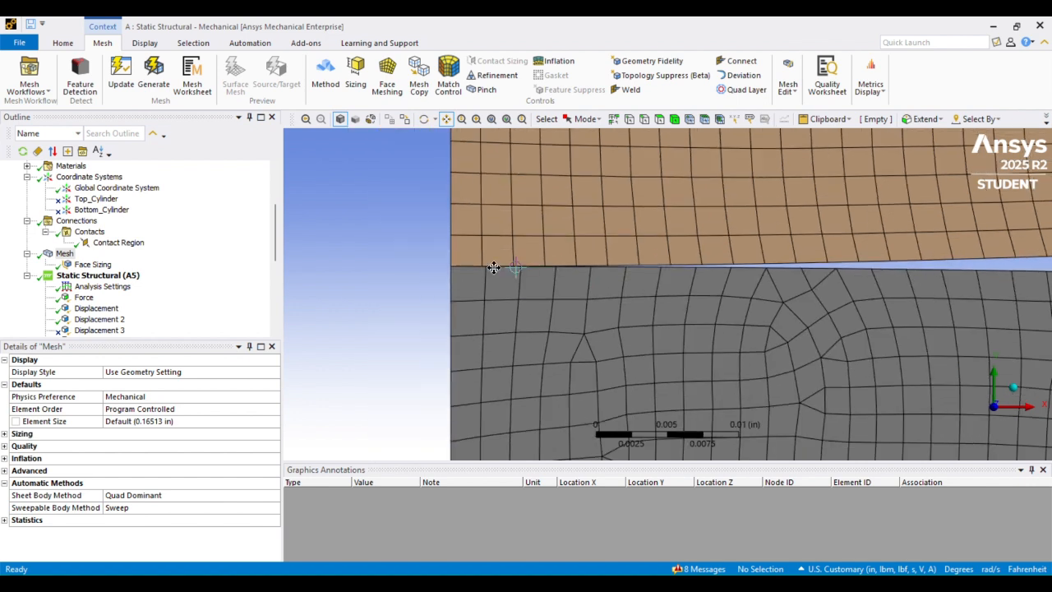
scroll(119, 269, "down", 1)
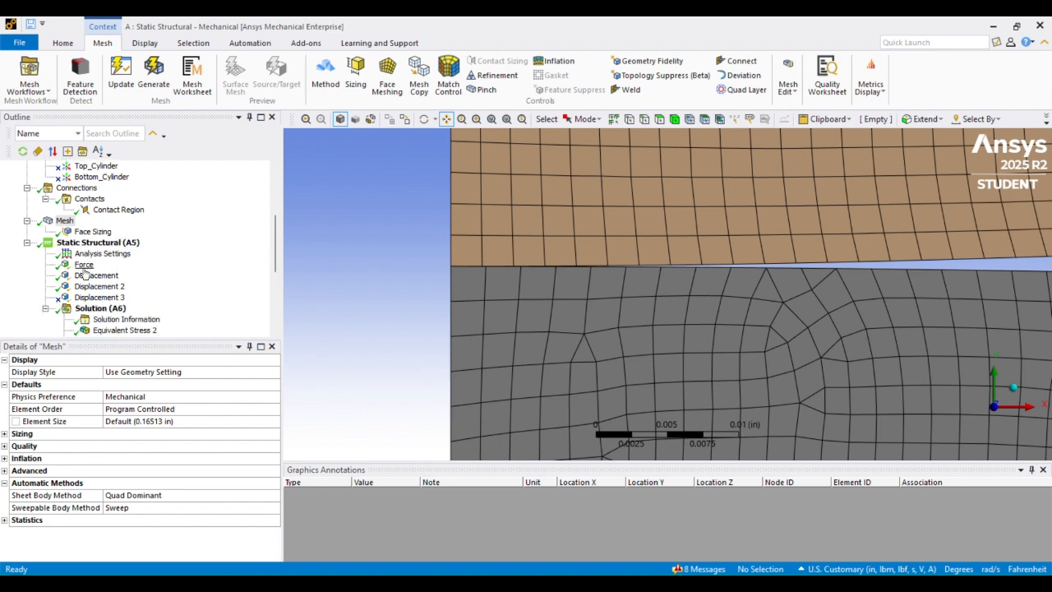
left_click(84, 265)
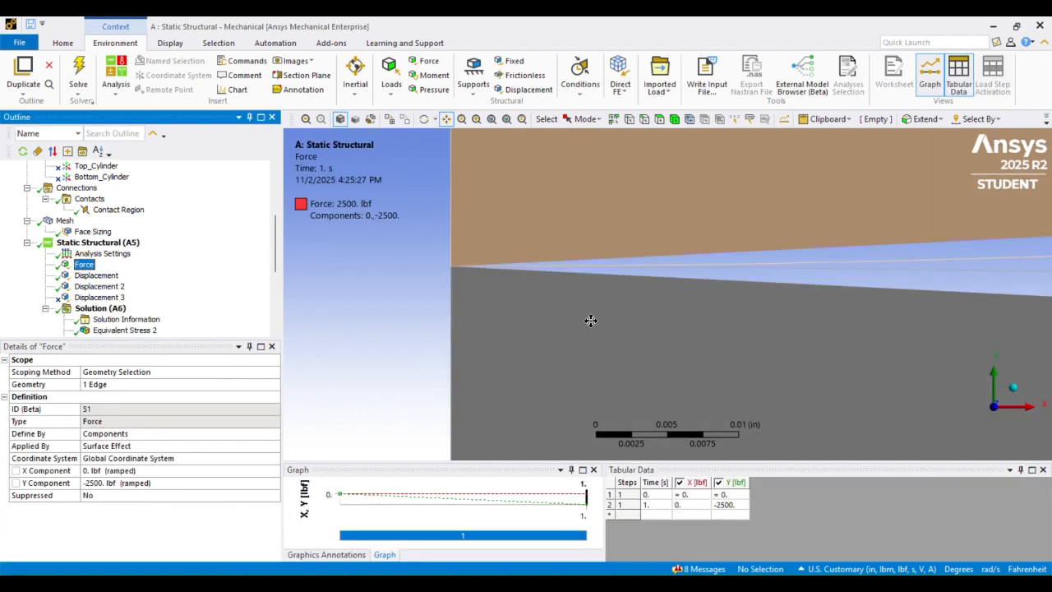
- Pan and zoom to frame the 2500 lbf Force on the upper cylinder's flat top edge
scroll(516, 265, "down", 10)
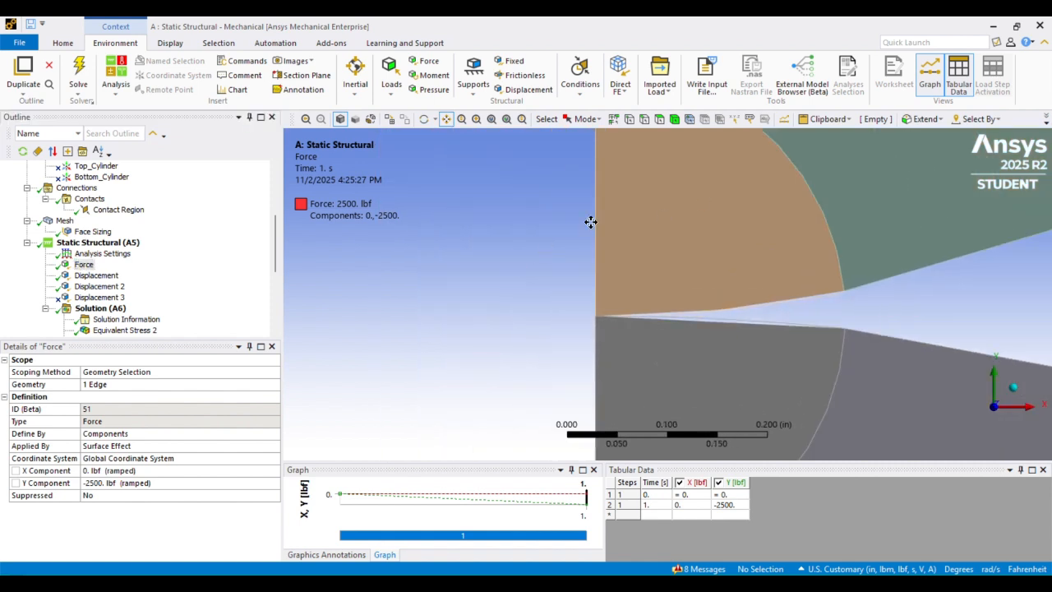
scroll(578, 271, "down", 5)
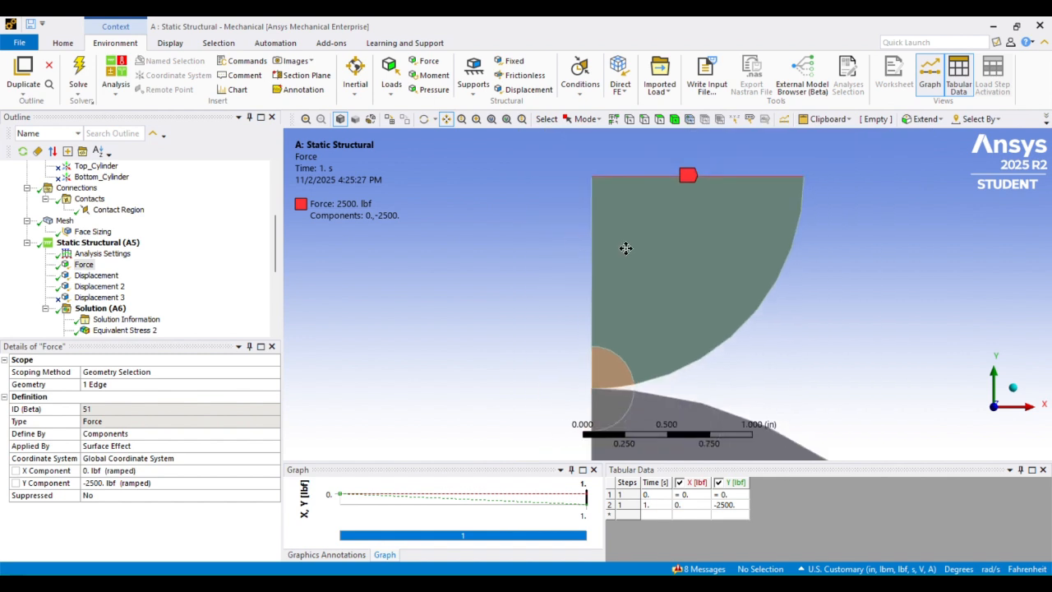
scroll(624, 246, "up", 8)
left_click_drag(570, 308, 456, 181)
left_click_drag(682, 228, 679, 425)
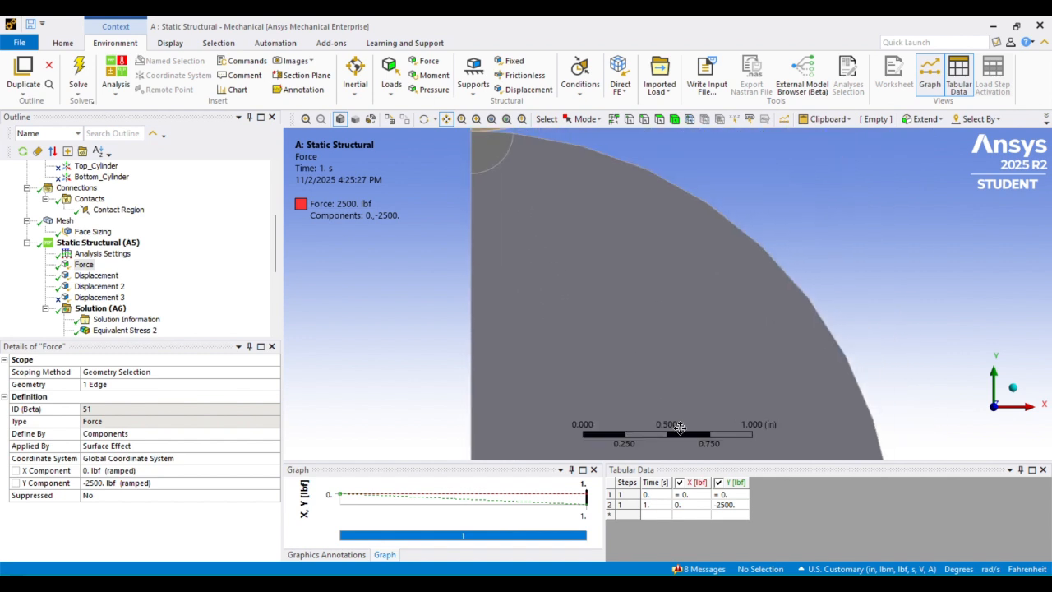
left_click_drag(605, 138, 610, 414)
left_click_drag(609, 218, 573, 274)
scroll(572, 274, "up", 3)
left_click_drag(557, 314, 656, 193)
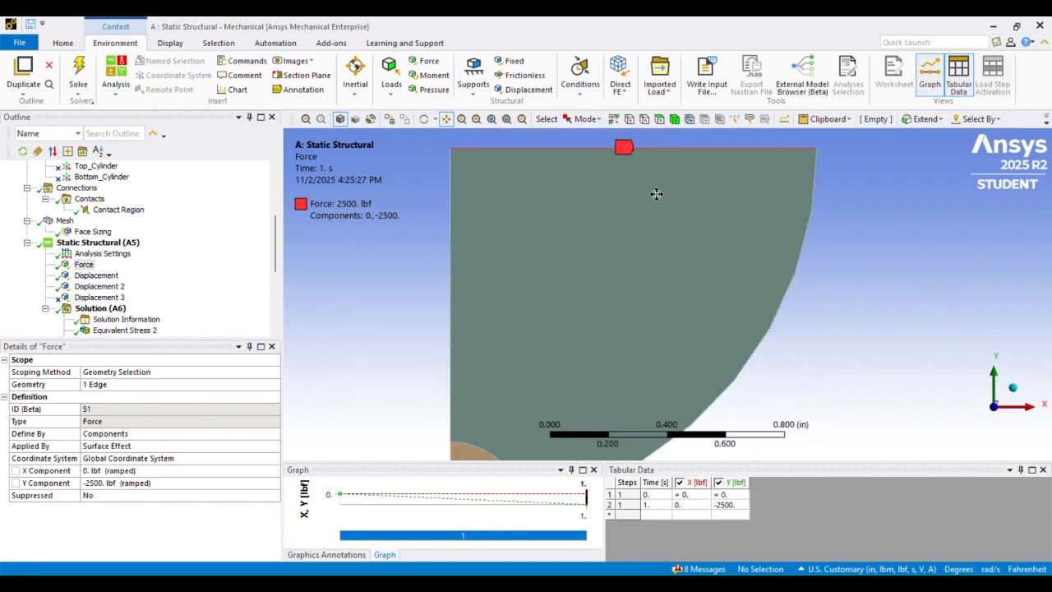
scroll(456, 211, "down", 2)
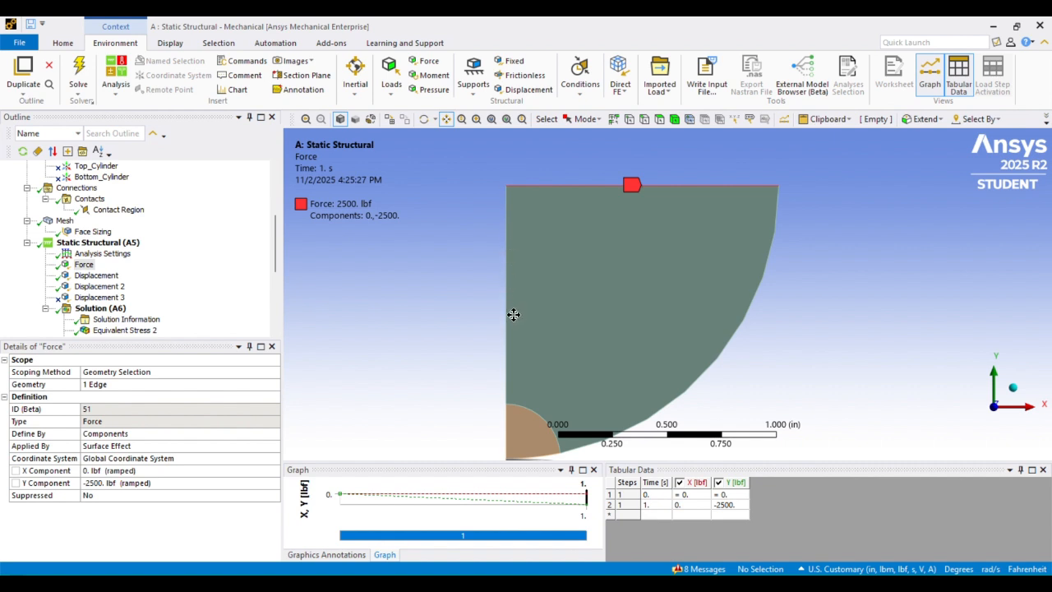
scroll(597, 247, "up", 3)
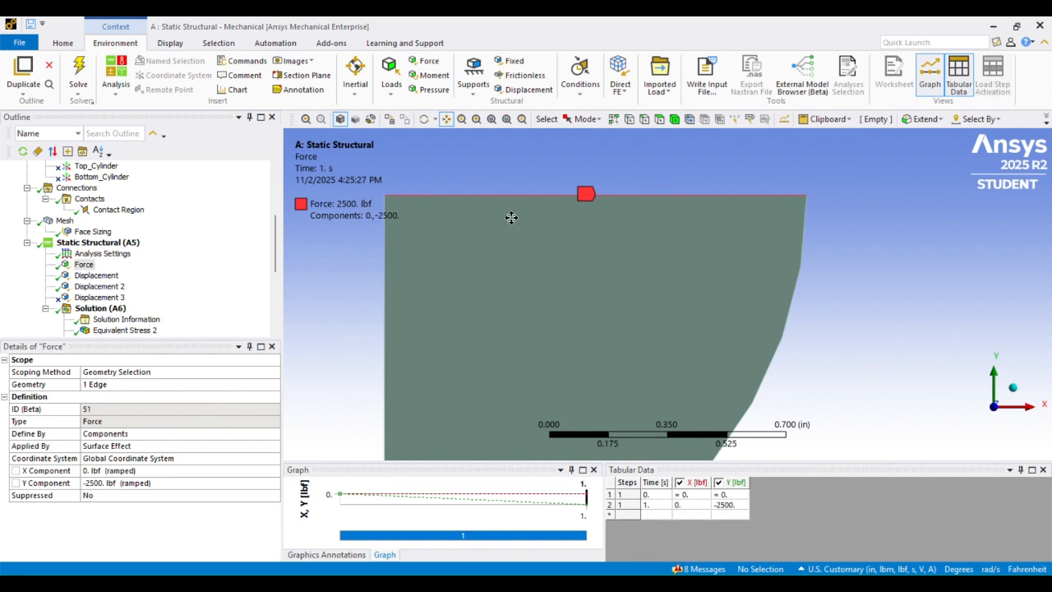
scroll(509, 177, "down", 2)
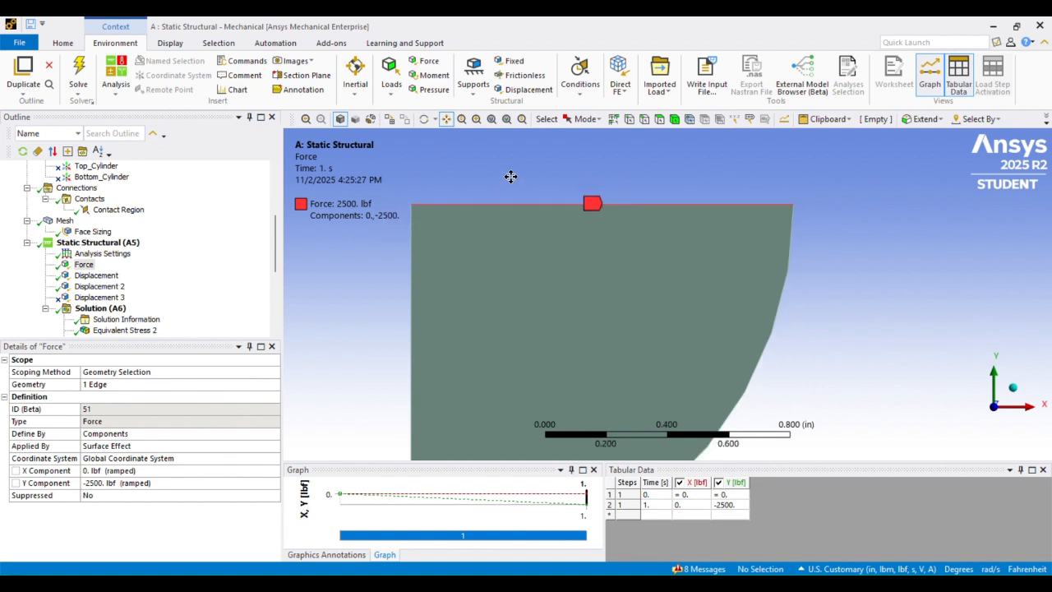
left_click_drag(532, 278, 528, 142)
scroll(529, 142, "down", 6)
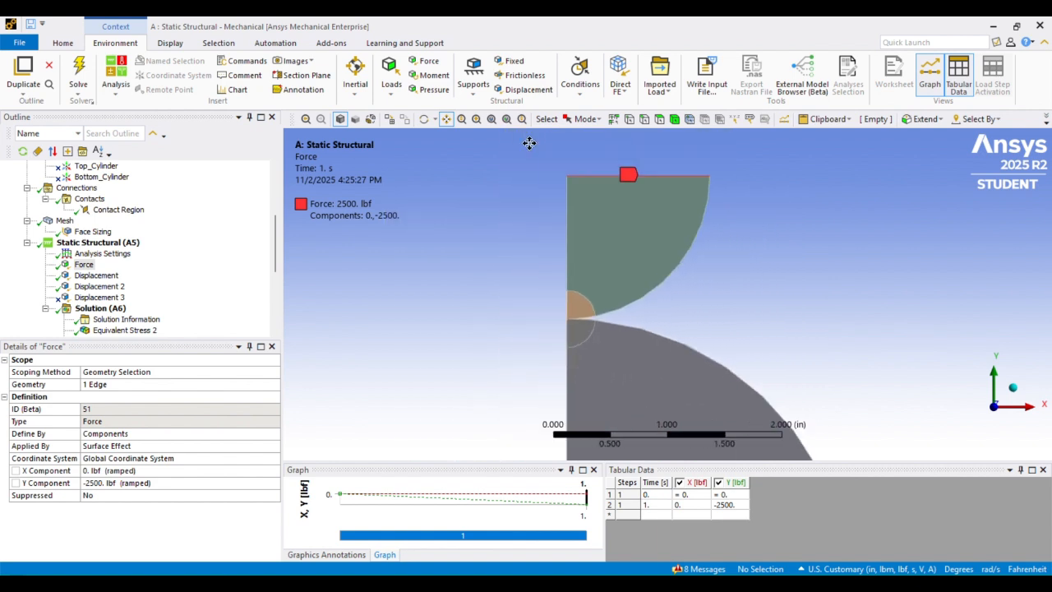
scroll(529, 143, "down", 4)
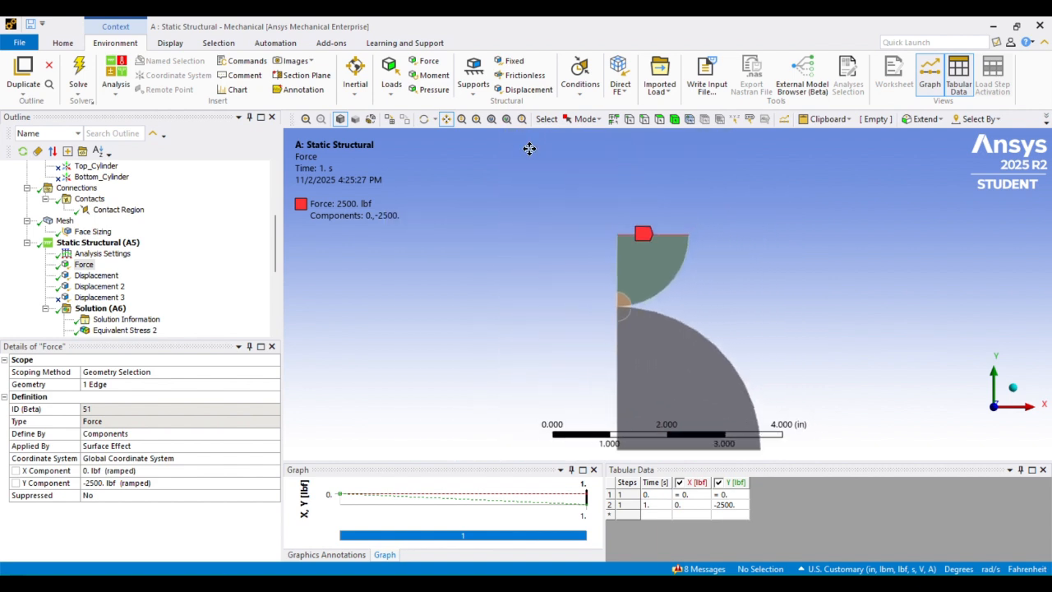
scroll(649, 279, "up", 6)
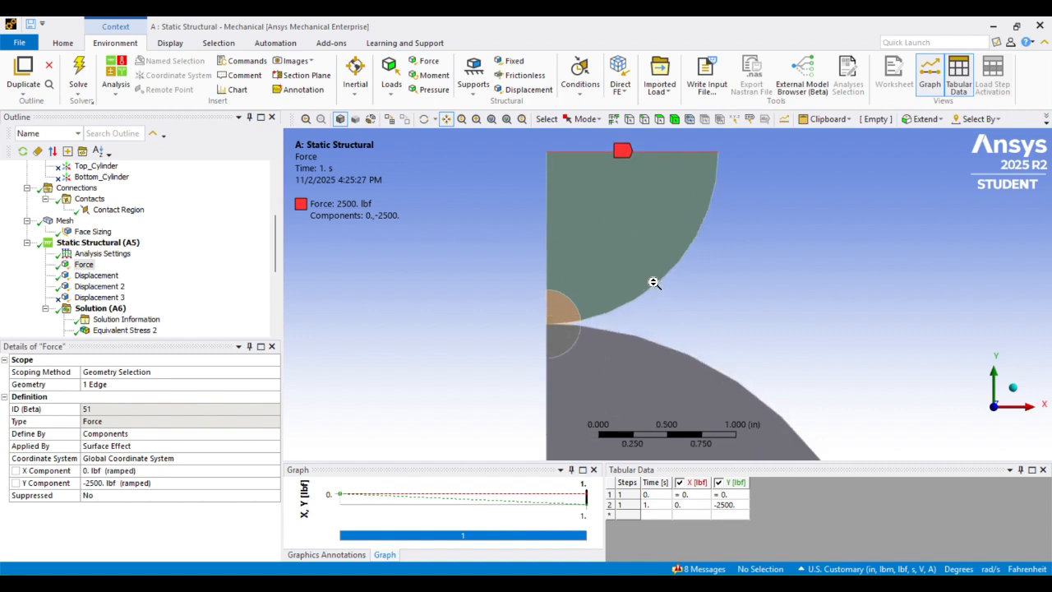
scroll(646, 238, "down", 3)
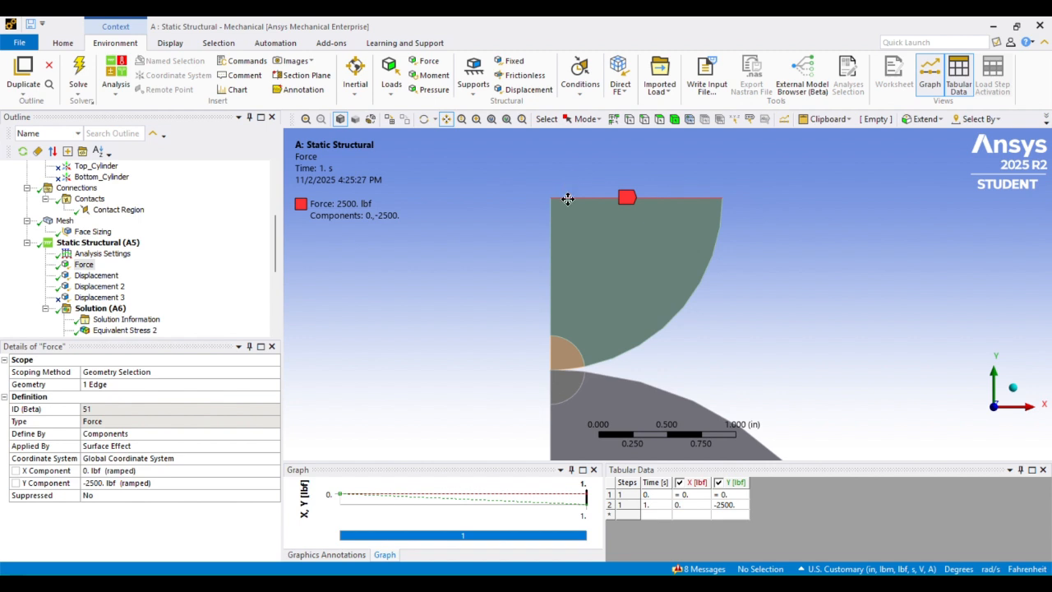
scroll(612, 202, "up", 2)
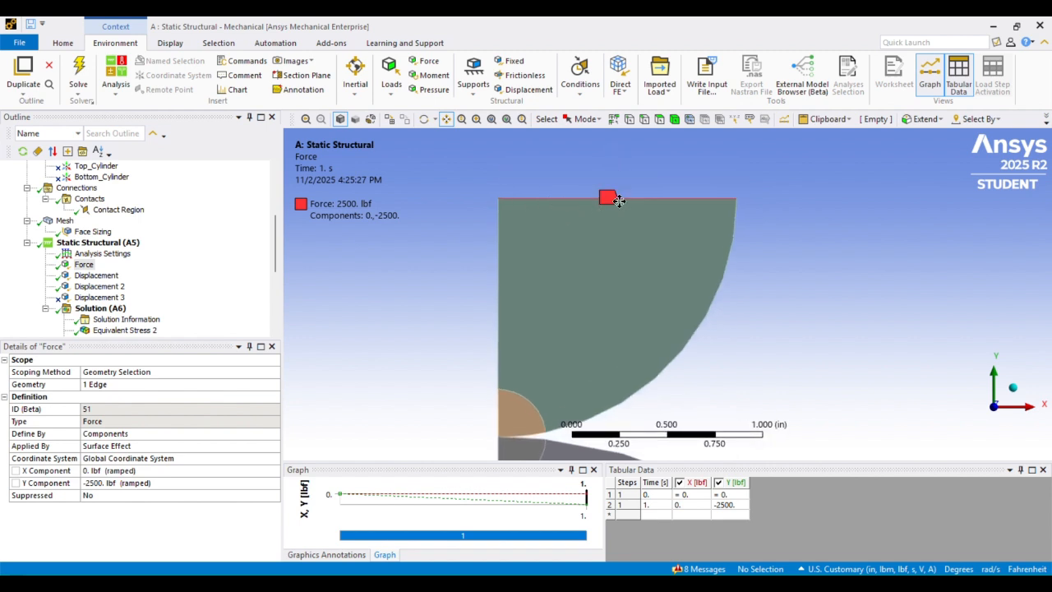
scroll(669, 191, "up", 3)
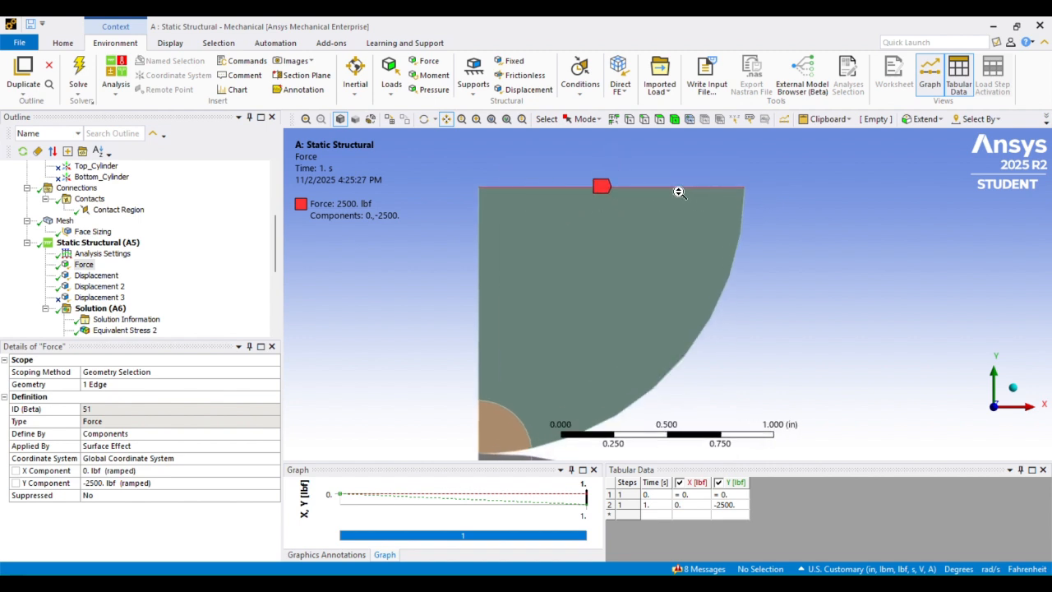
left_click(97, 275)
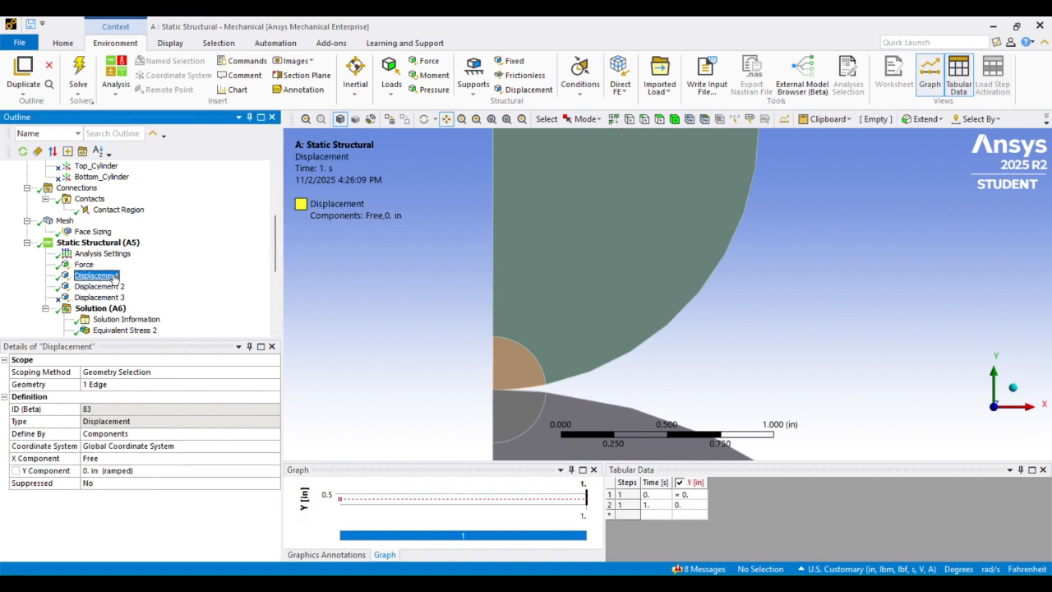
scroll(525, 177, "down", 2)
scroll(609, 246, "up", 5)
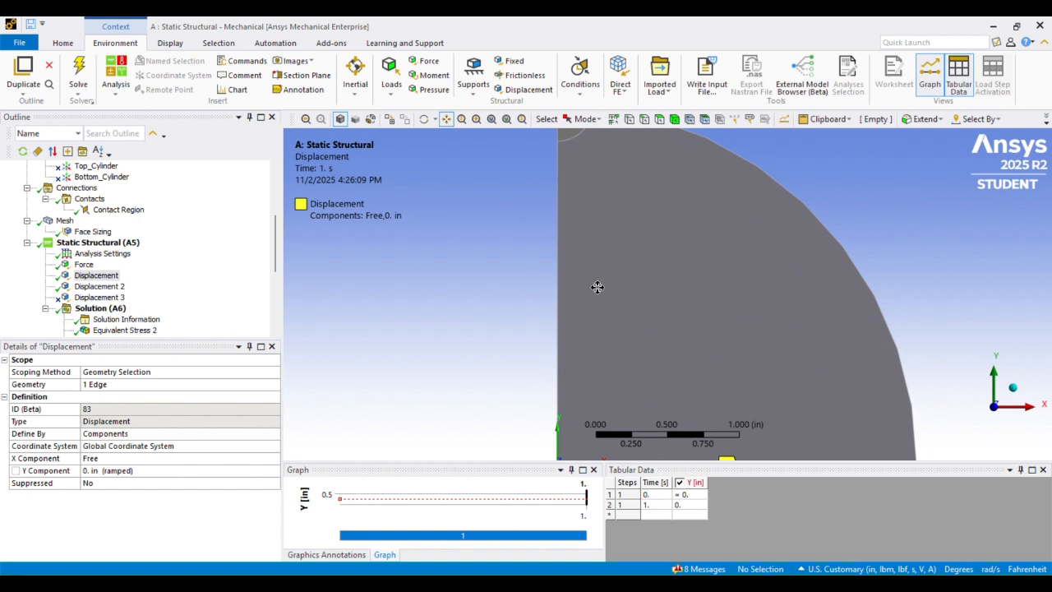
left_click_drag(597, 287, 597, 195)
scroll(633, 296, "up", 2)
left_click_drag(690, 353, 644, 259)
scroll(652, 308, "up", 5)
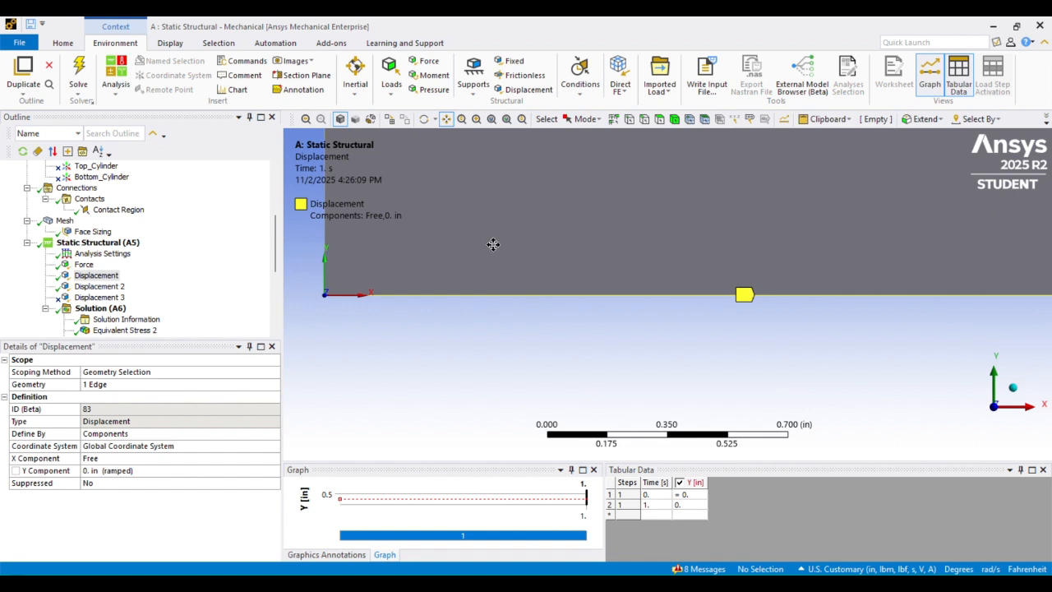
scroll(601, 195, "down", 5)
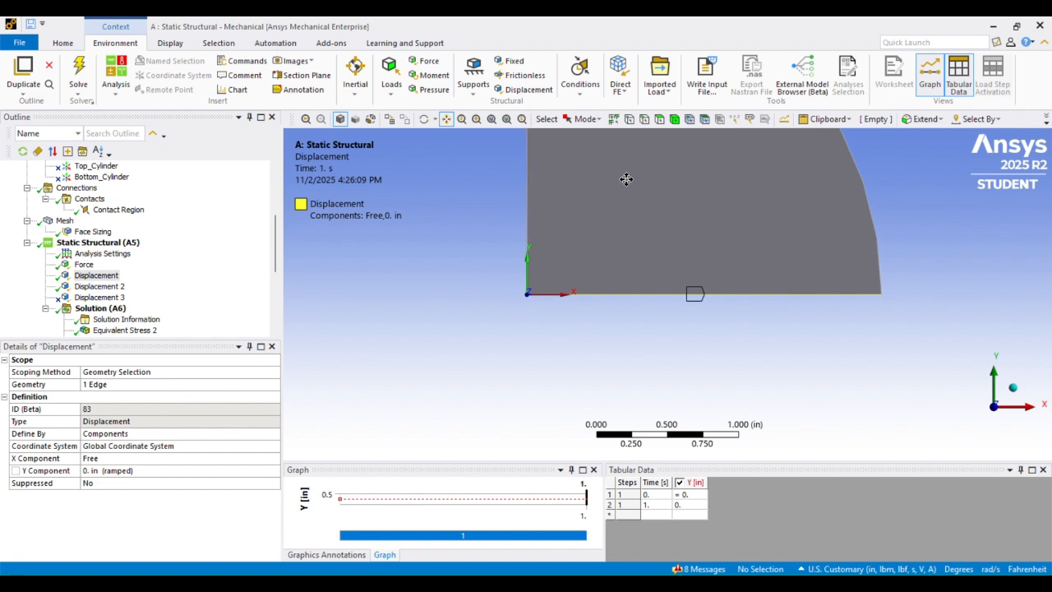
left_click_drag(626, 178, 590, 215)
scroll(591, 245, "down", 1)
scroll(587, 219, "down", 2)
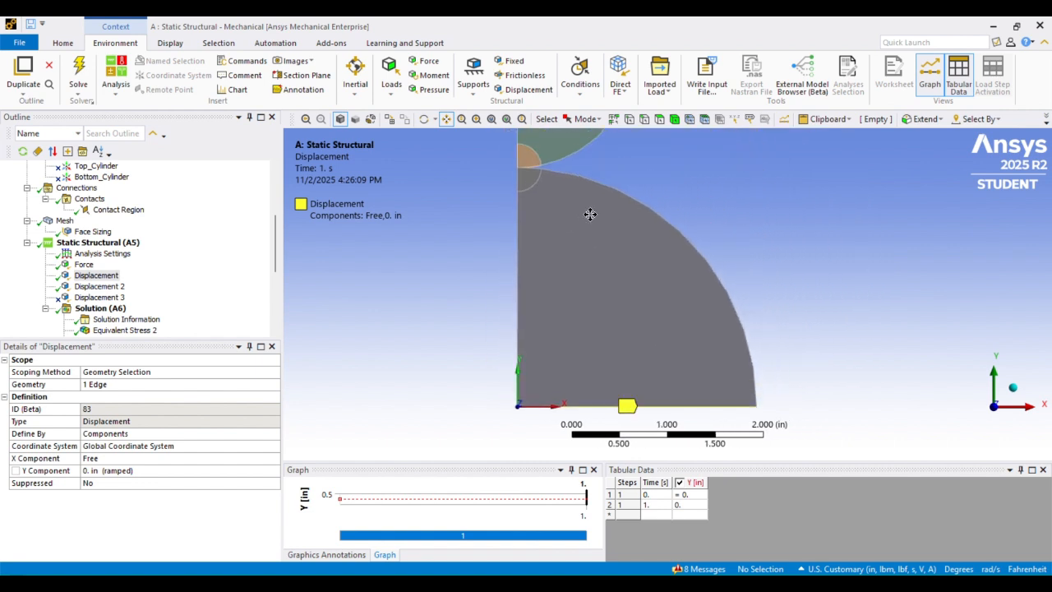
scroll(575, 279, "up", 4)
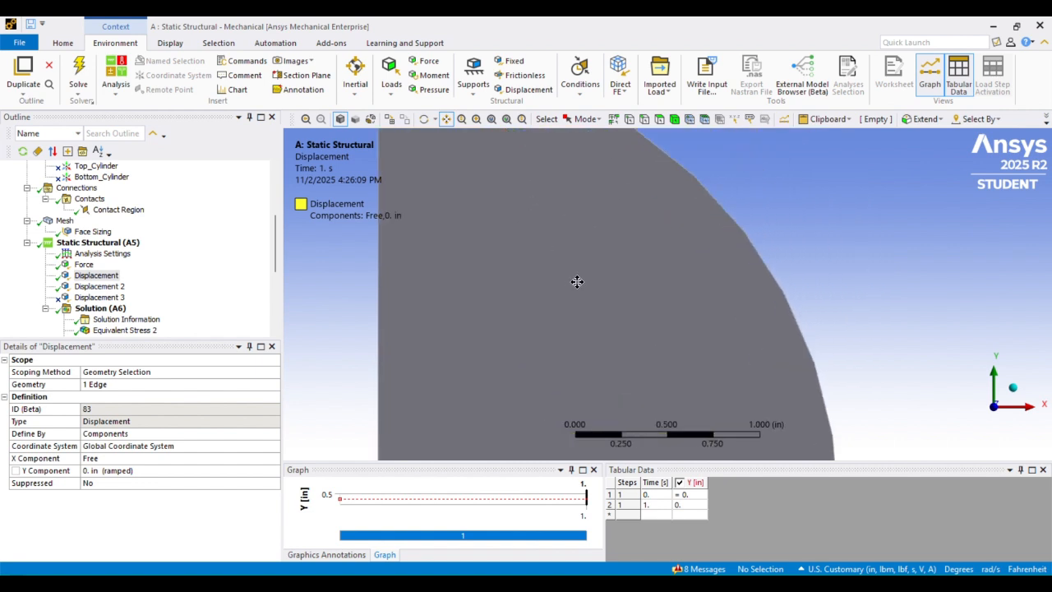
left_click_drag(509, 415, 557, 256)
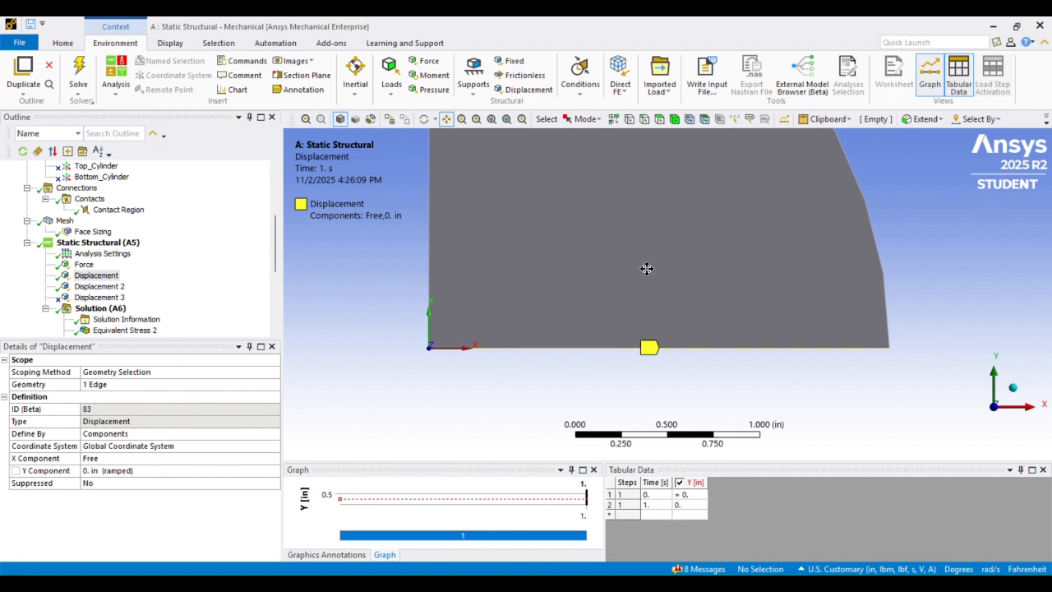
scroll(646, 266, "down", 3)
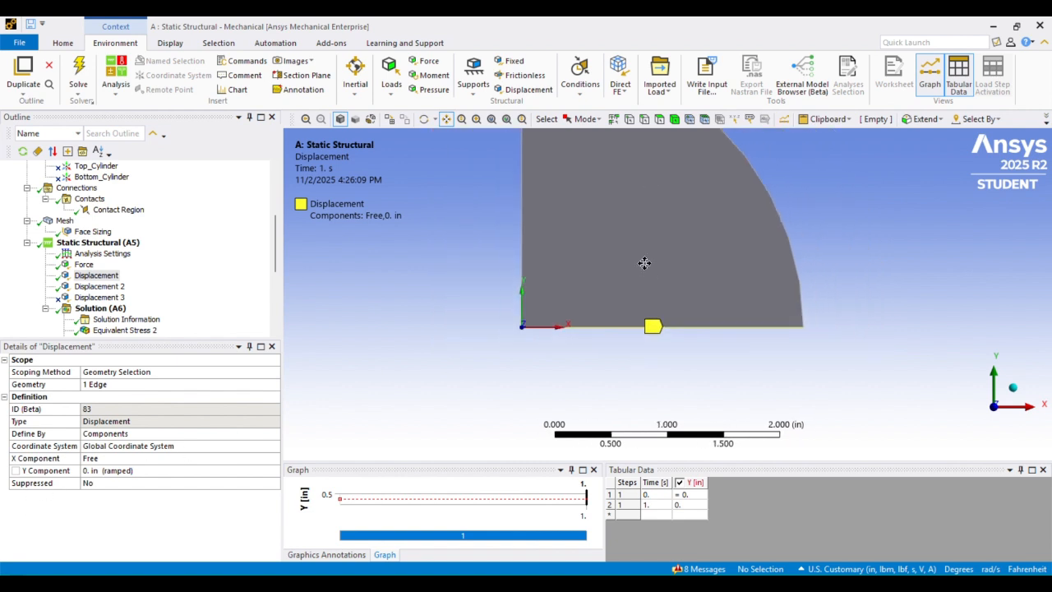
- Show Displacement 2, fixing 4 left edges at X = 0, and frame both cylinders
left_click(99, 286)
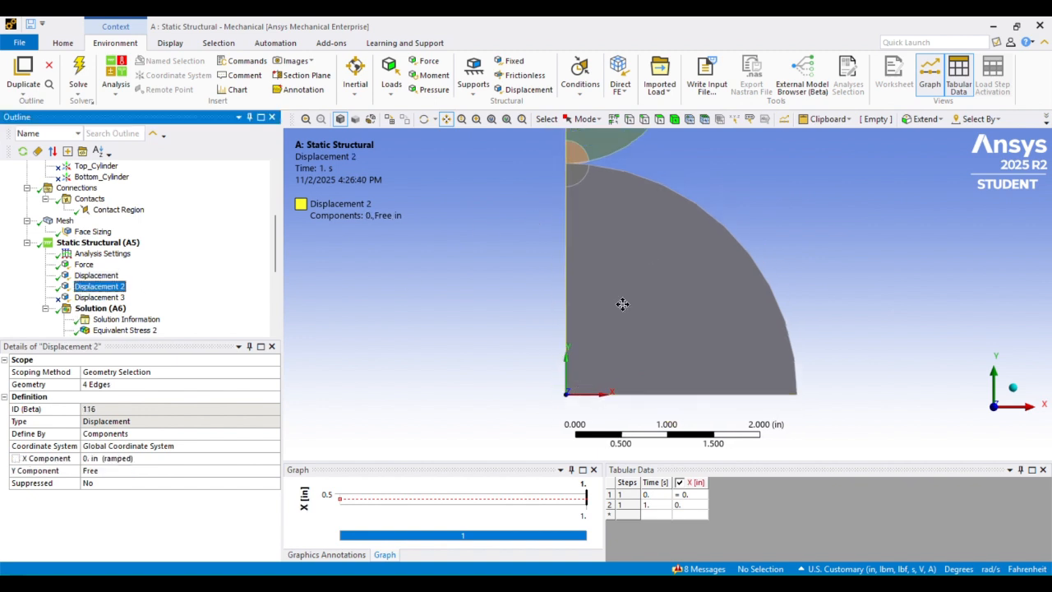
left_click_drag(622, 303, 629, 350)
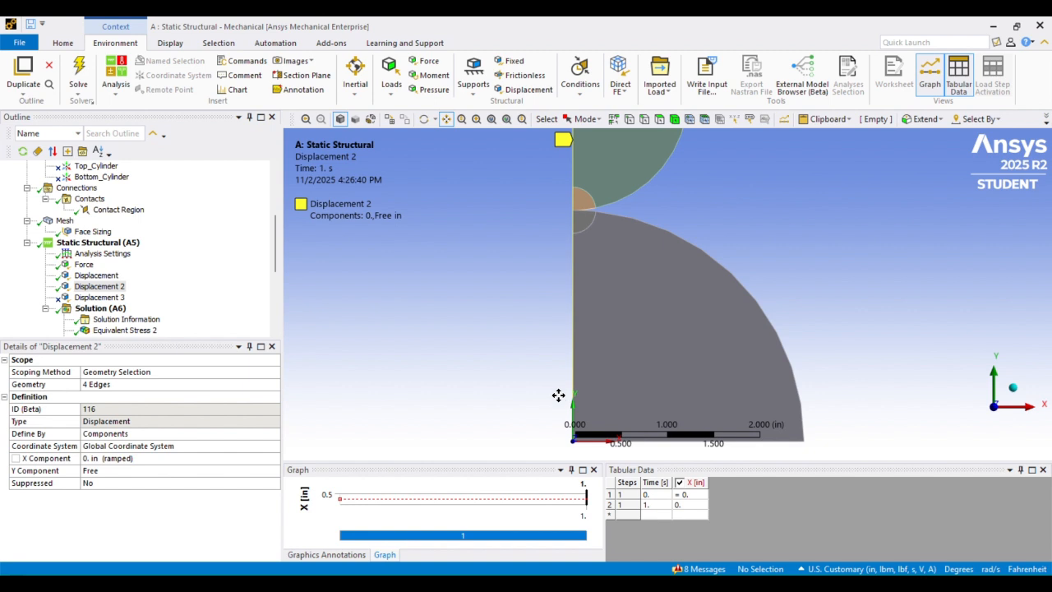
scroll(586, 277, "down", 2)
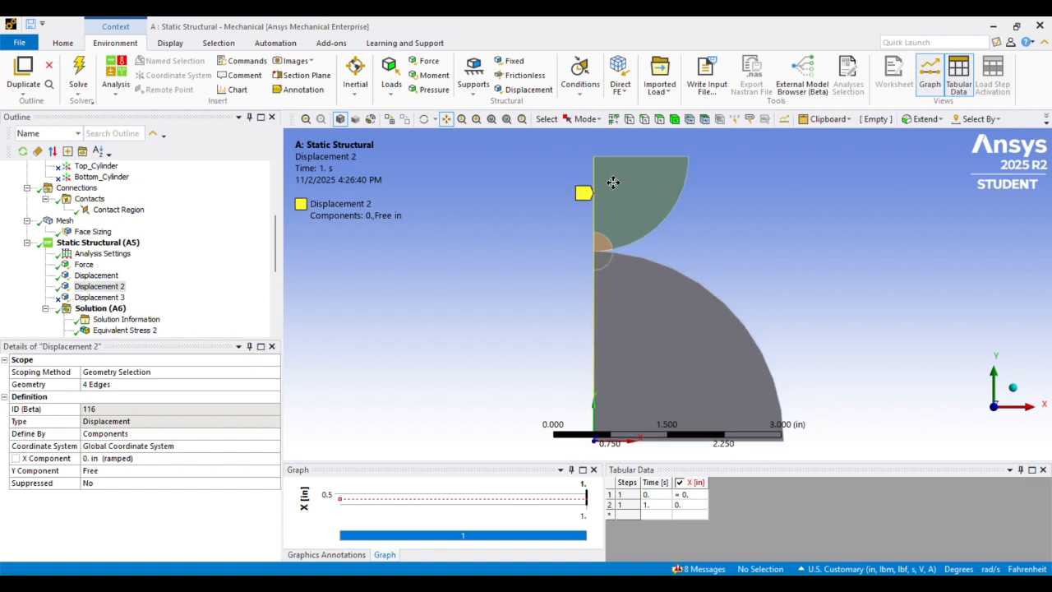
scroll(613, 175, "up", 5)
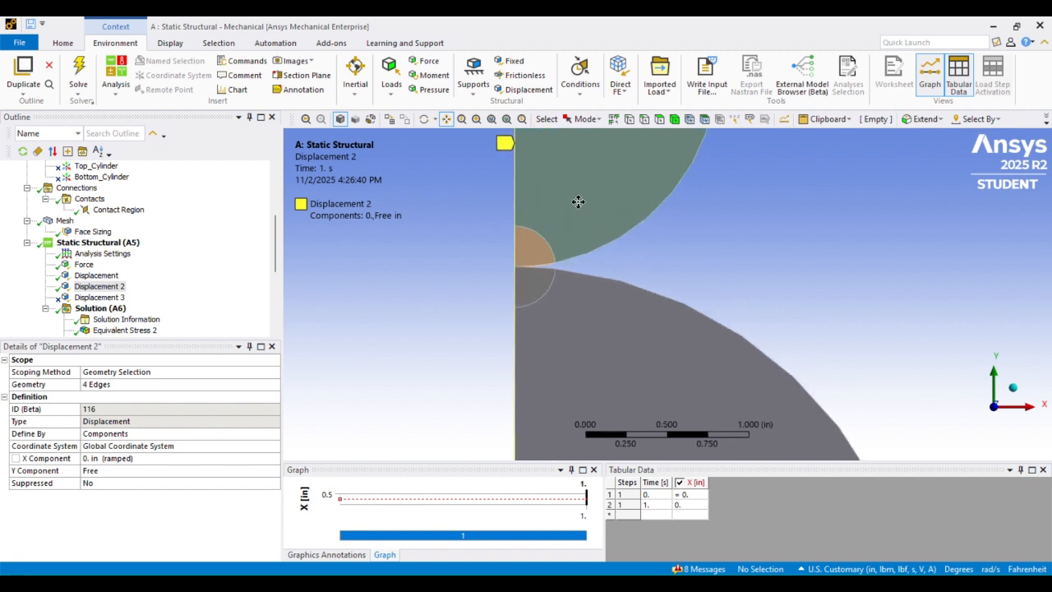
left_click_drag(576, 200, 612, 299)
scroll(535, 227, "up", 1)
scroll(535, 227, "down", 7)
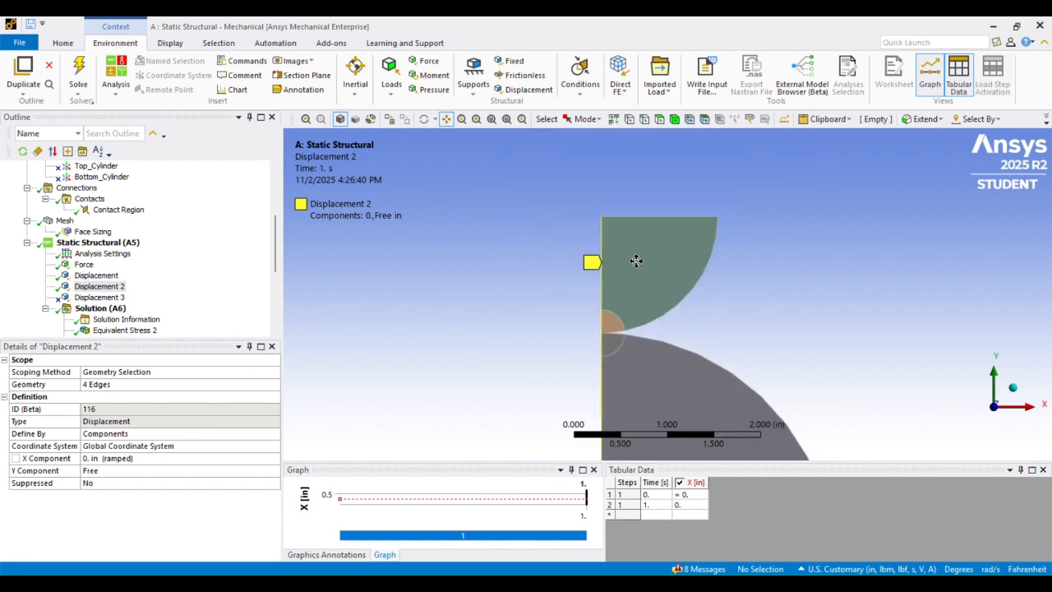
scroll(636, 261, "down", 2)
scroll(610, 223, "down", 1)
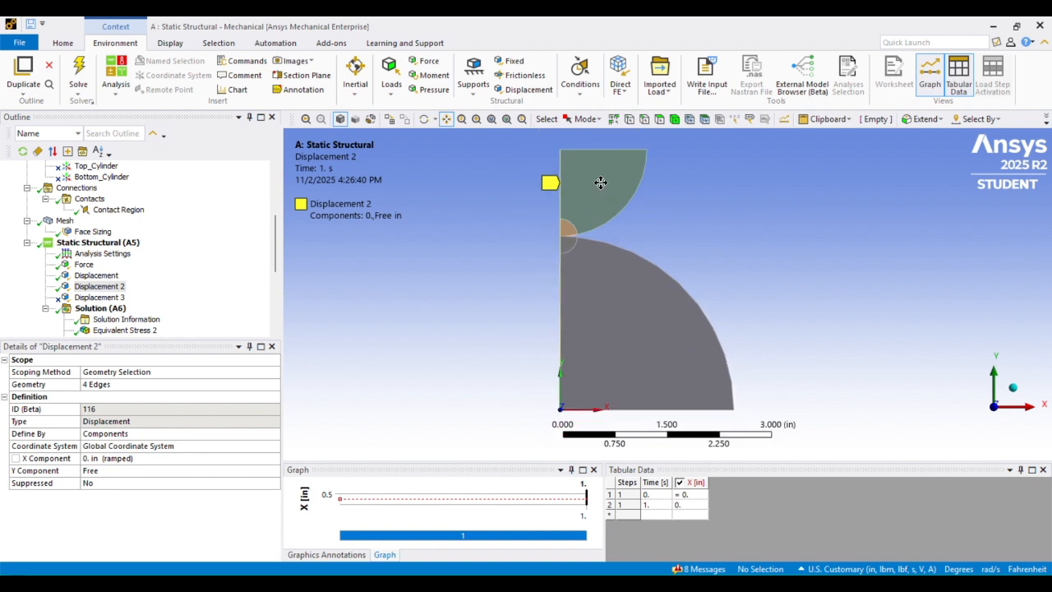
left_click_drag(601, 182, 589, 181)
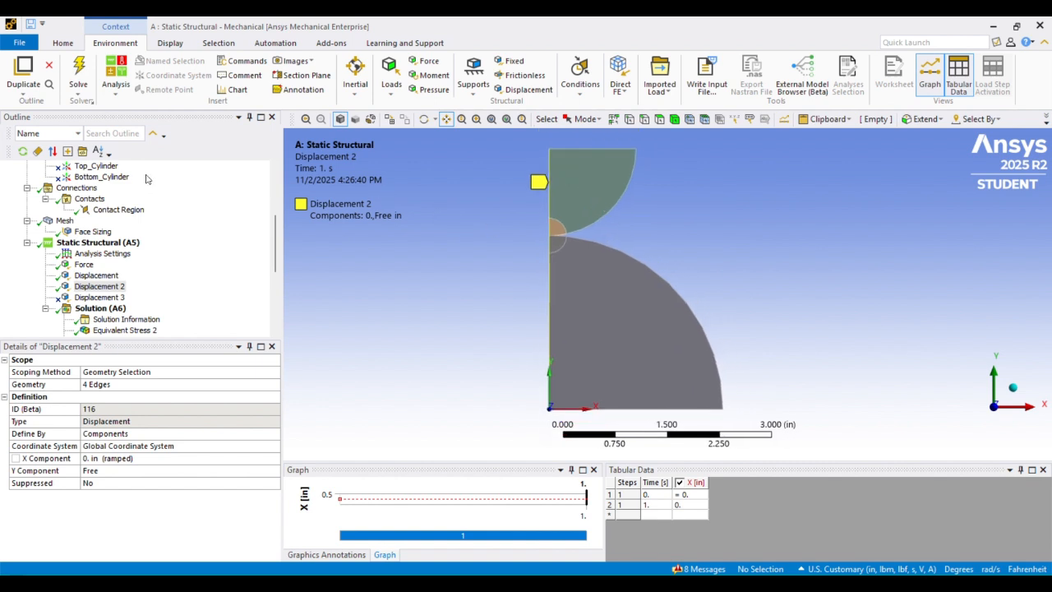
scroll(103, 228, "up", 4)
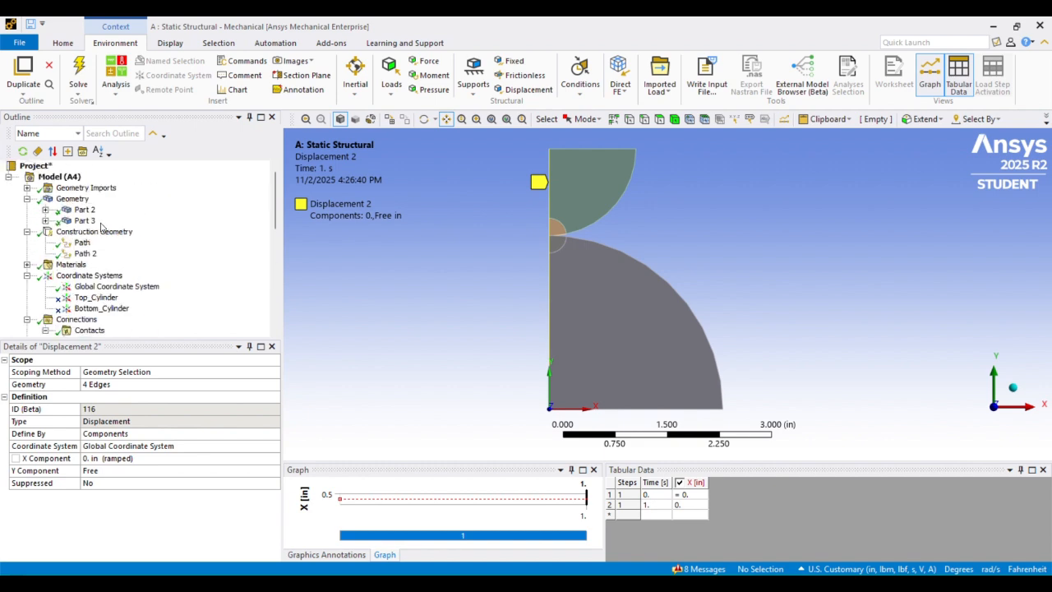
right_click(60, 180)
mouse_move(119, 184)
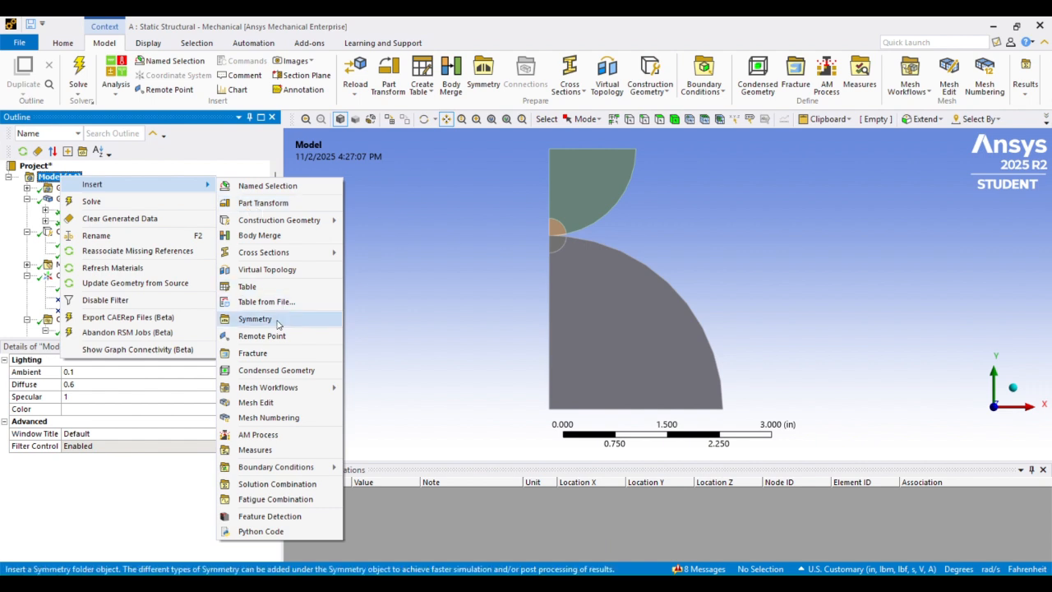
left_click(472, 277)
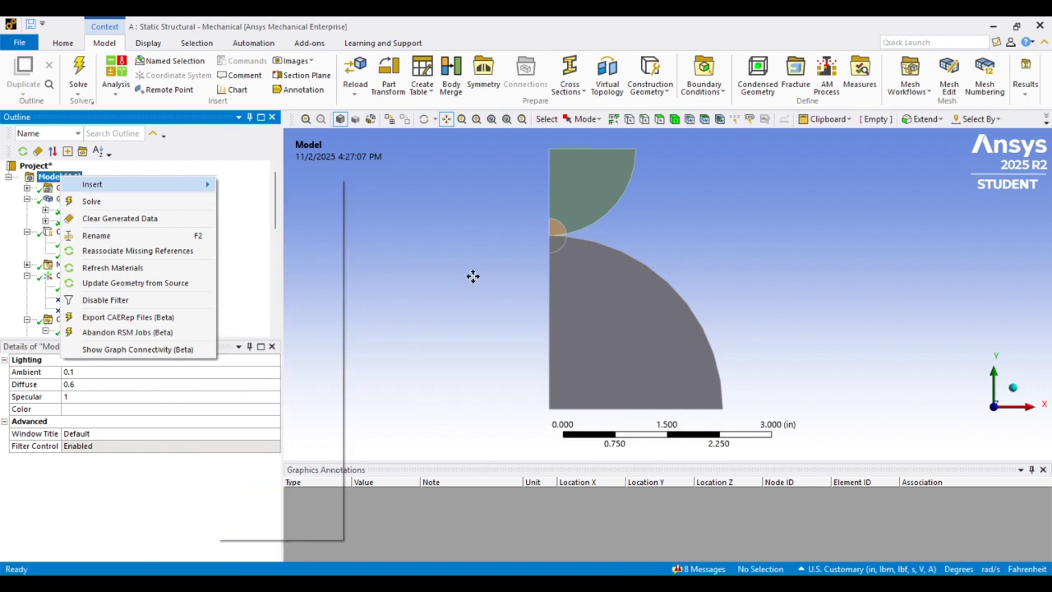
scroll(548, 255, "down", 2)
scroll(549, 255, "up", 1)
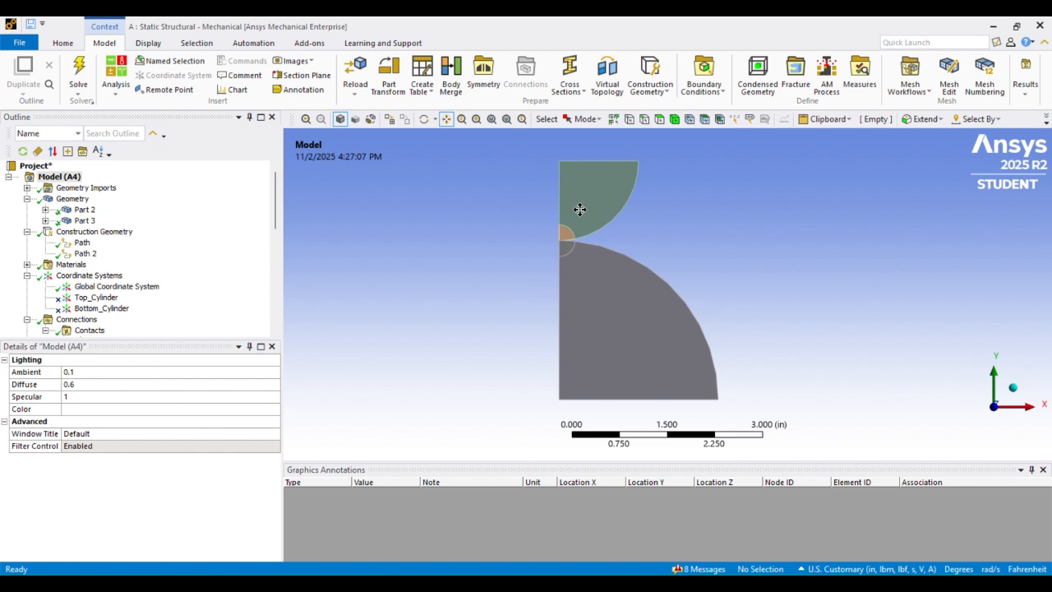
scroll(594, 251, "up", 1)
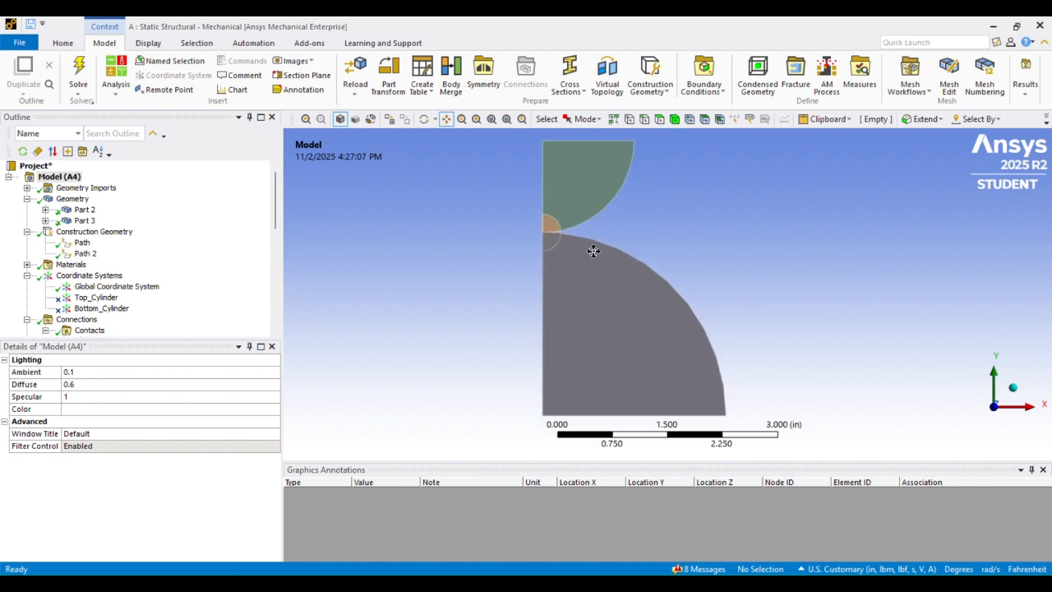
left_click_drag(601, 234, 596, 235)
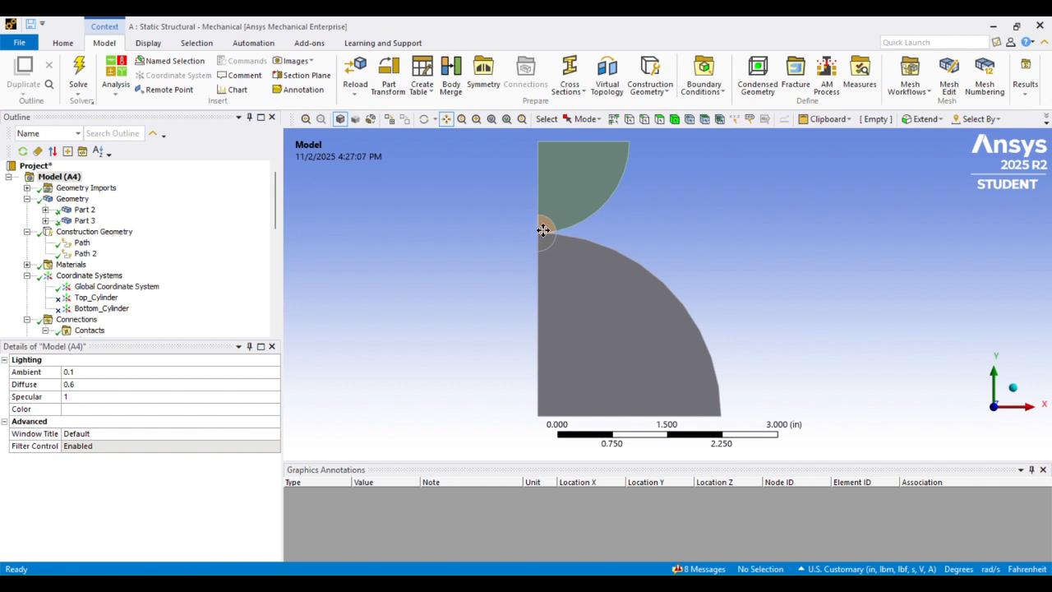
scroll(148, 256, "down", 3)
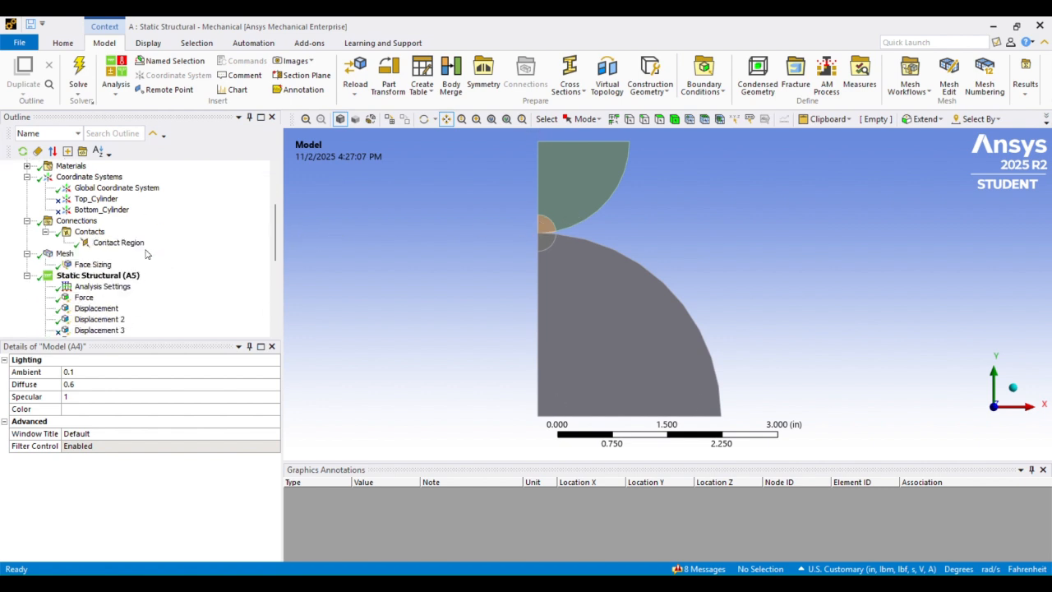
scroll(147, 254, "down", 6)
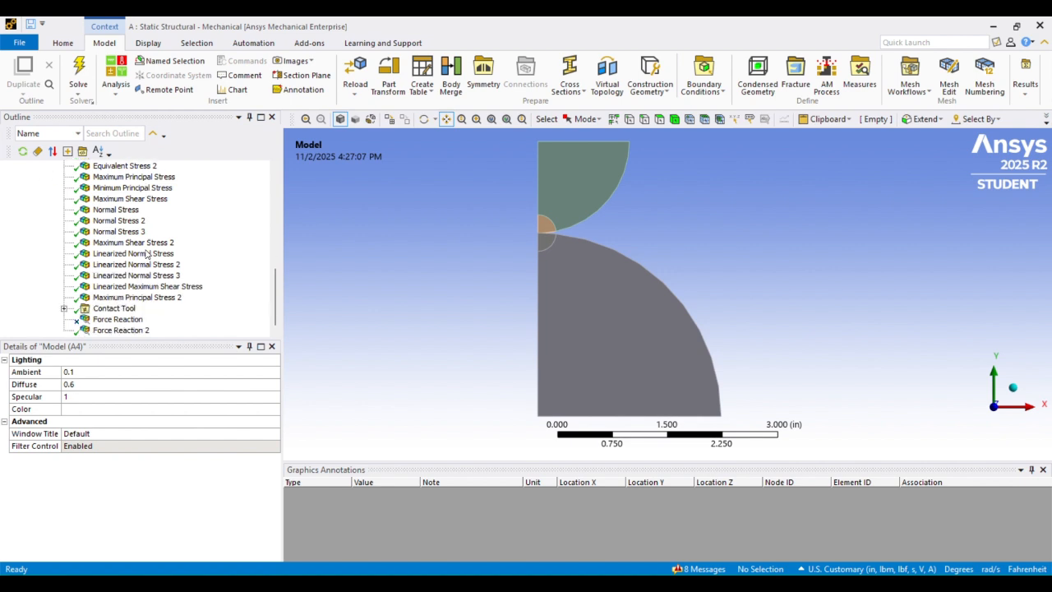
scroll(147, 254, "up", 3)
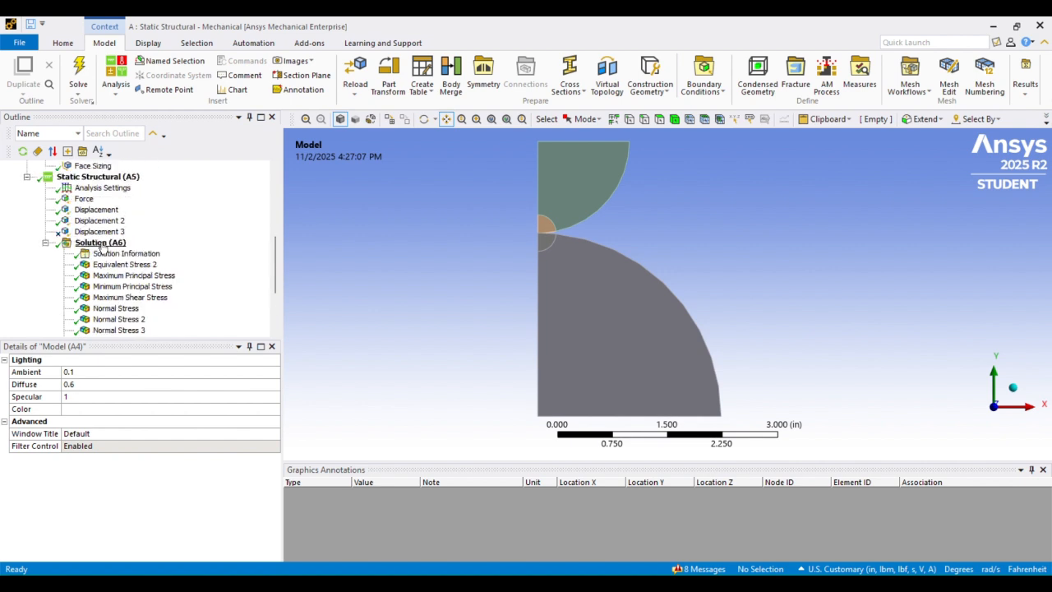
left_click(100, 244)
right_click(100, 245)
mouse_move(141, 249)
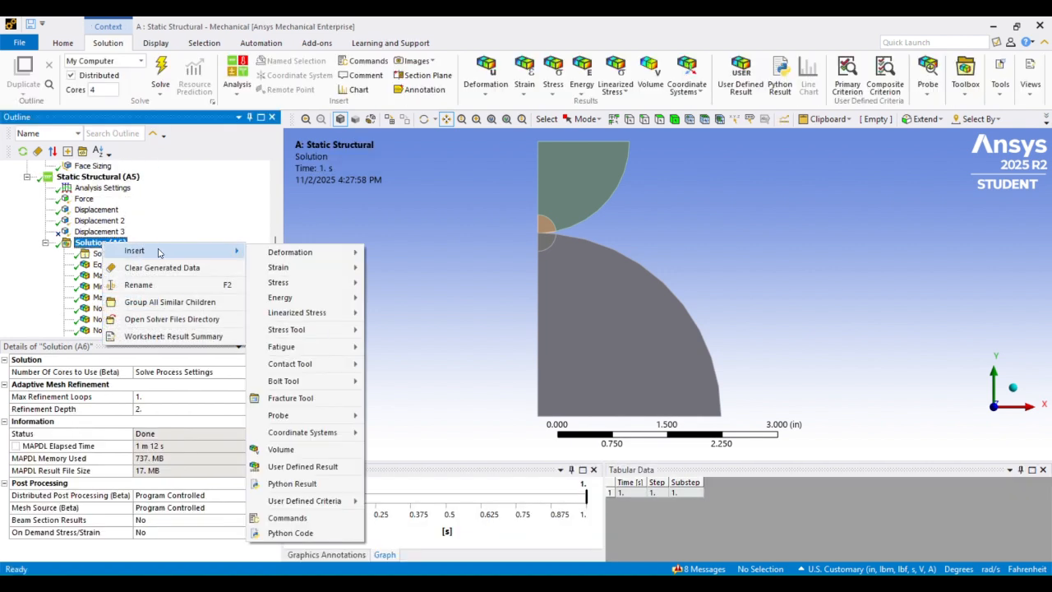
key("Escape")
key("Escape")
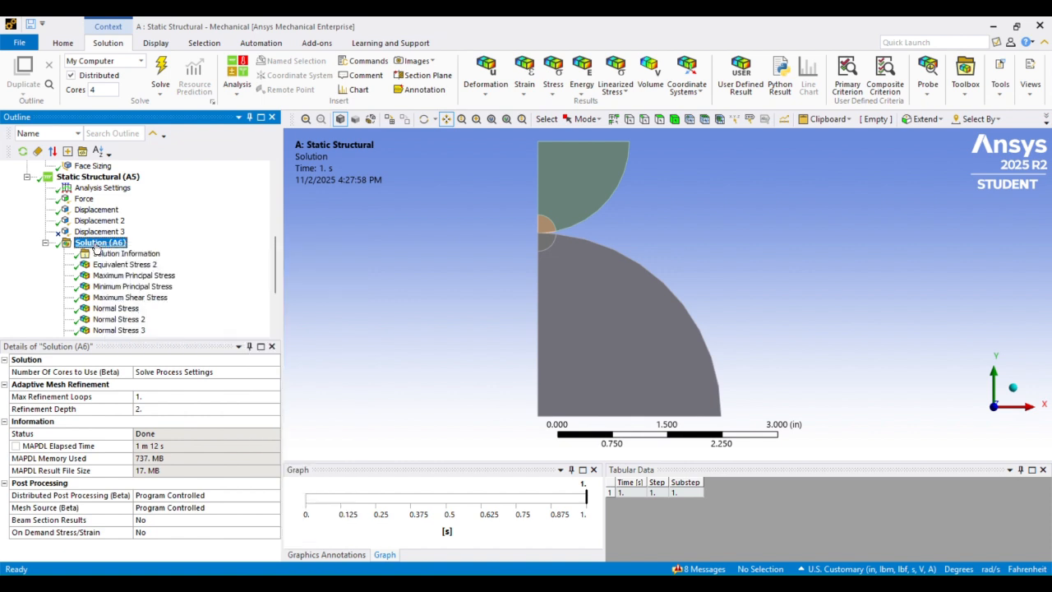
scroll(96, 250, "up", 2)
scroll(96, 250, "down", 2)
scroll(96, 246, "up", 6)
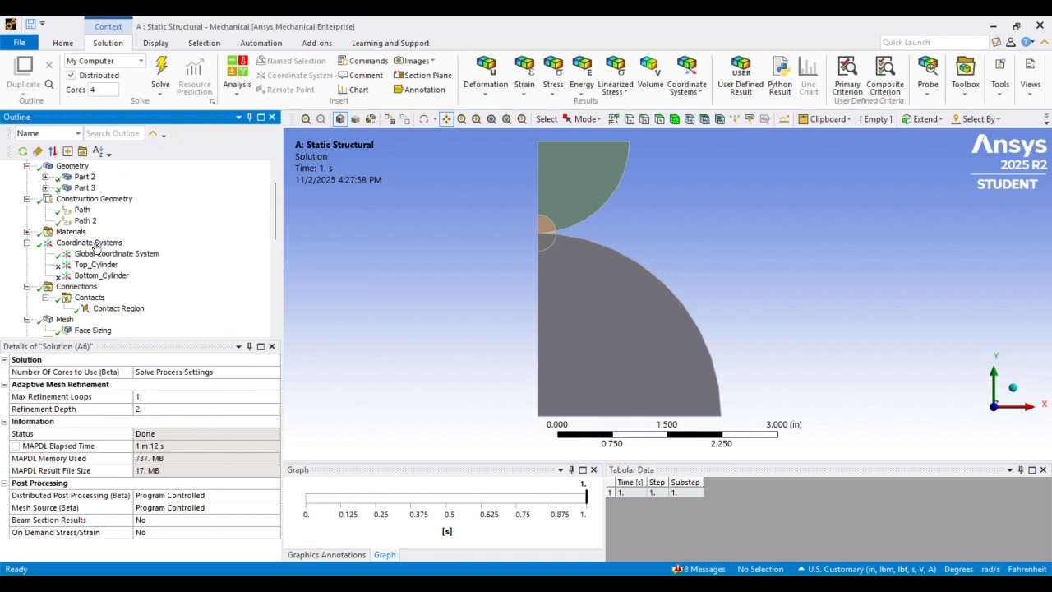
scroll(96, 242, "down", 5)
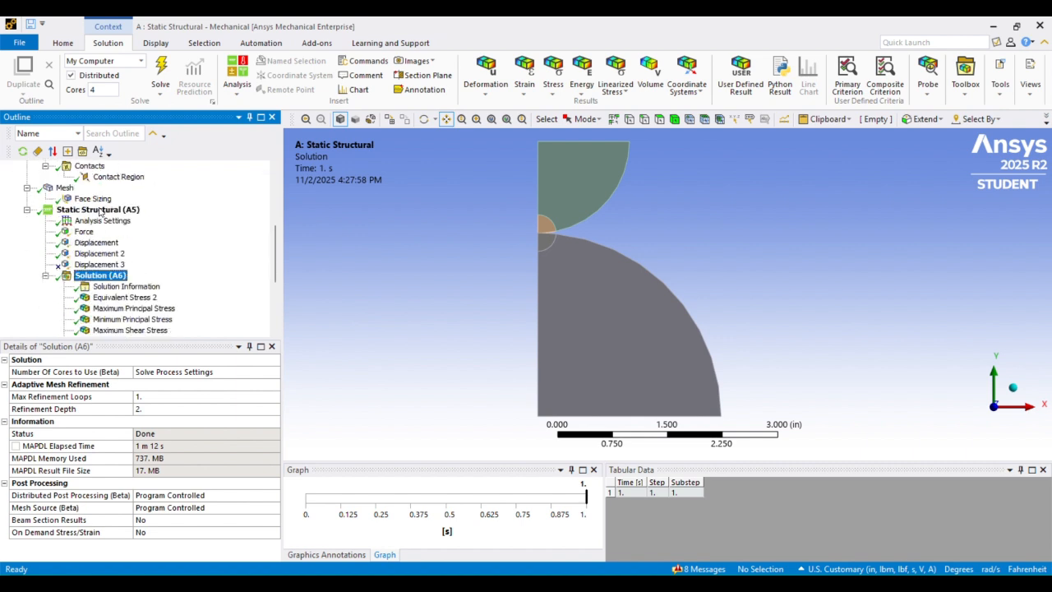
right_click(102, 277)
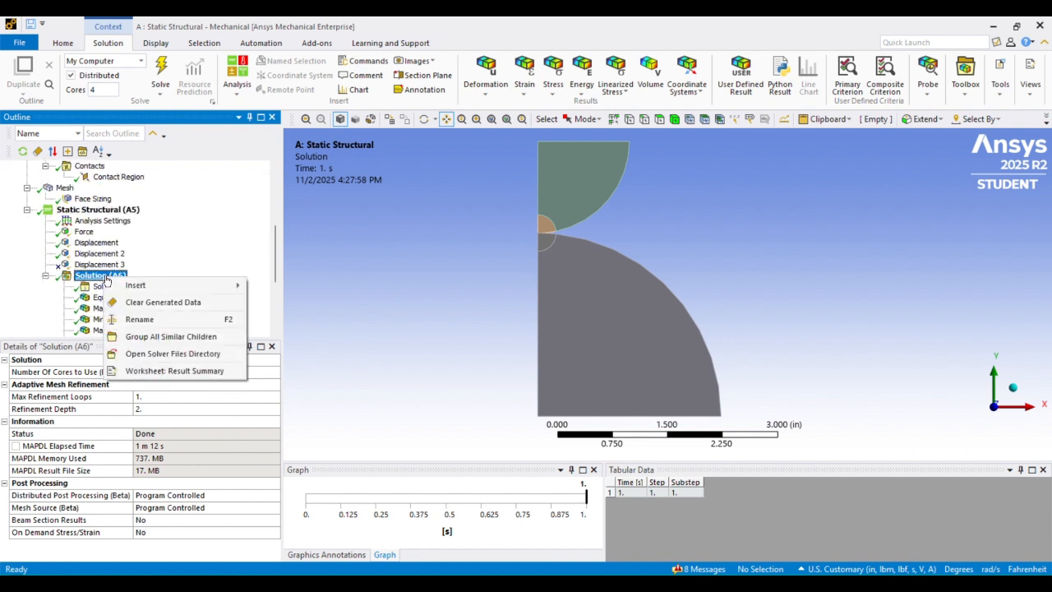
key("Escape")
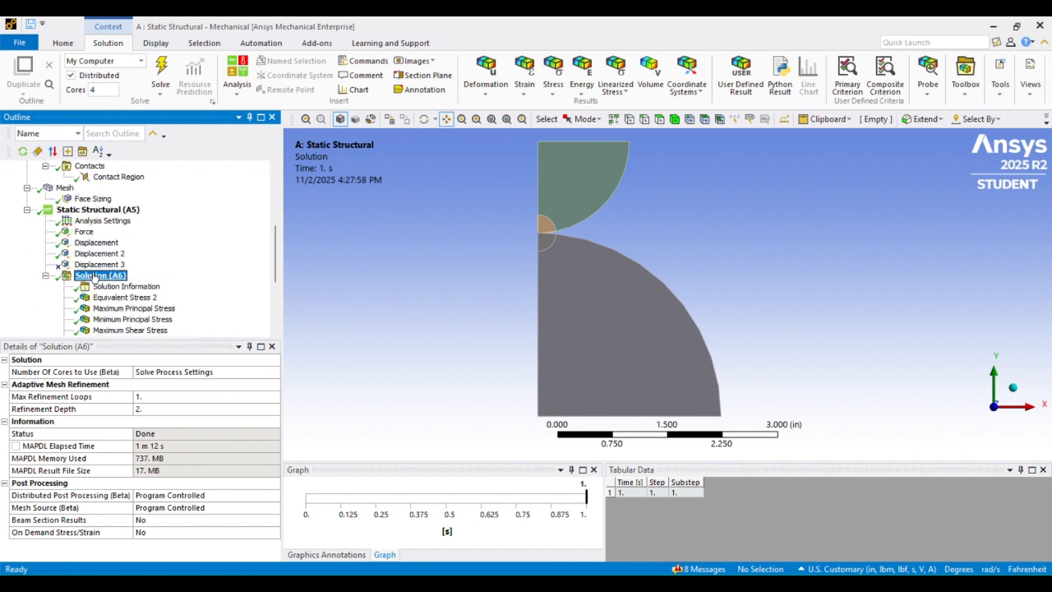
scroll(150, 232, "down", 1)
scroll(150, 232, "down", 2)
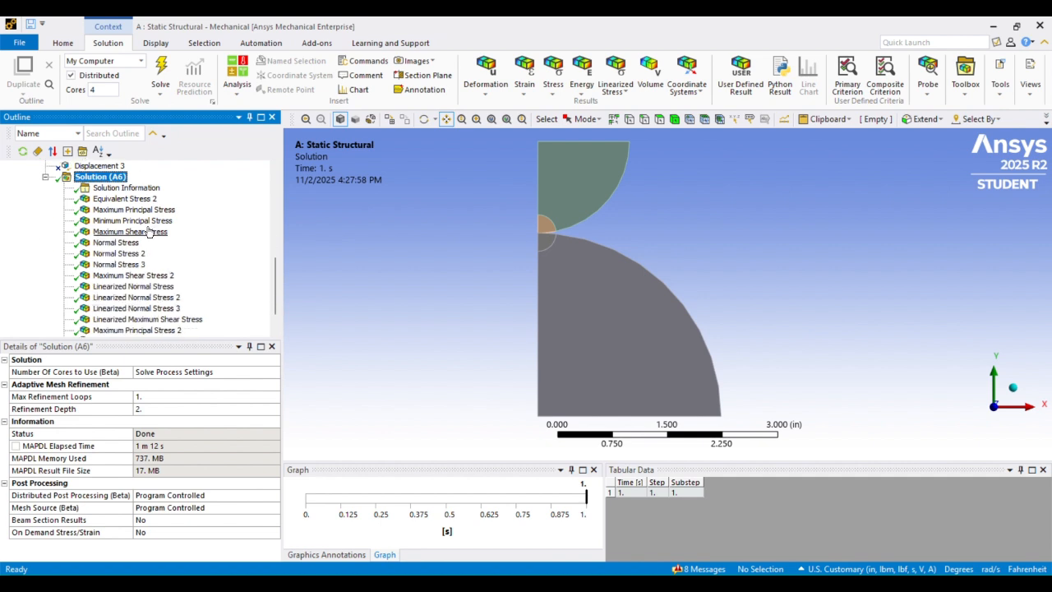
scroll(149, 233, "down", 1)
scroll(140, 230, "up", 11)
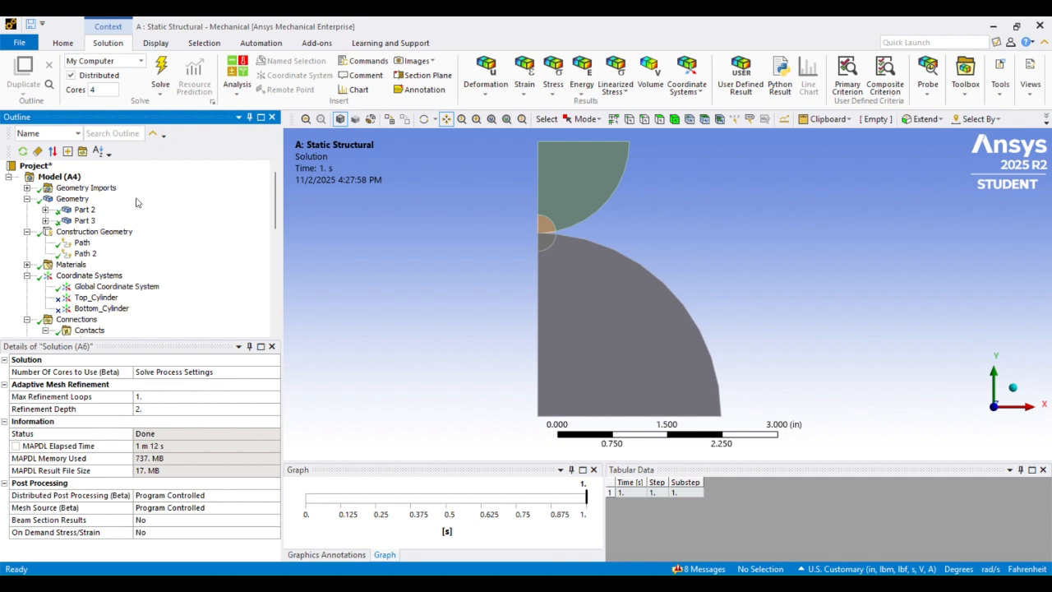
scroll(137, 202, "down", 4)
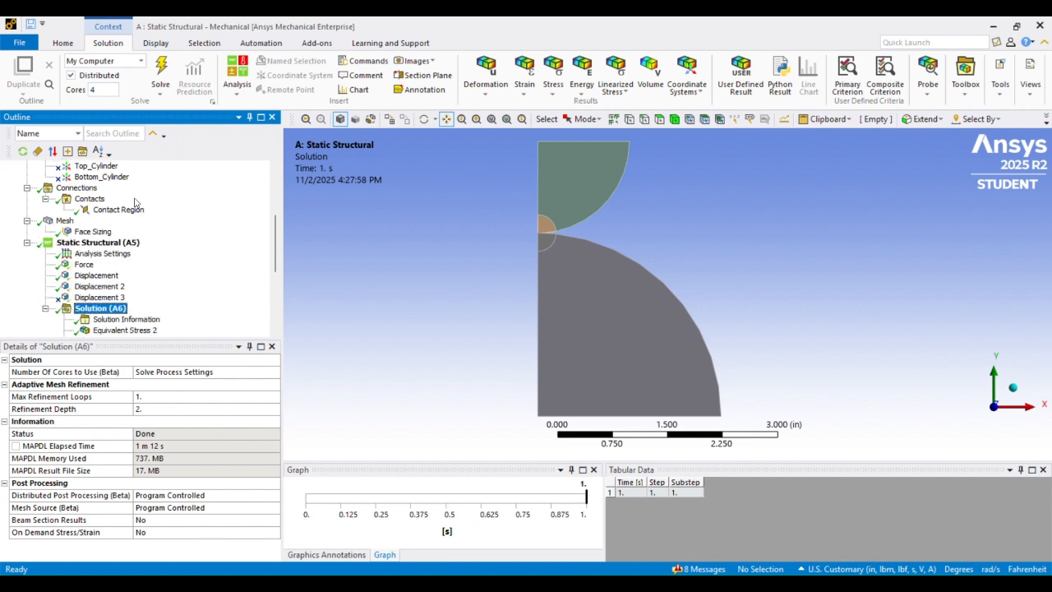
scroll(140, 231, "down", 2)
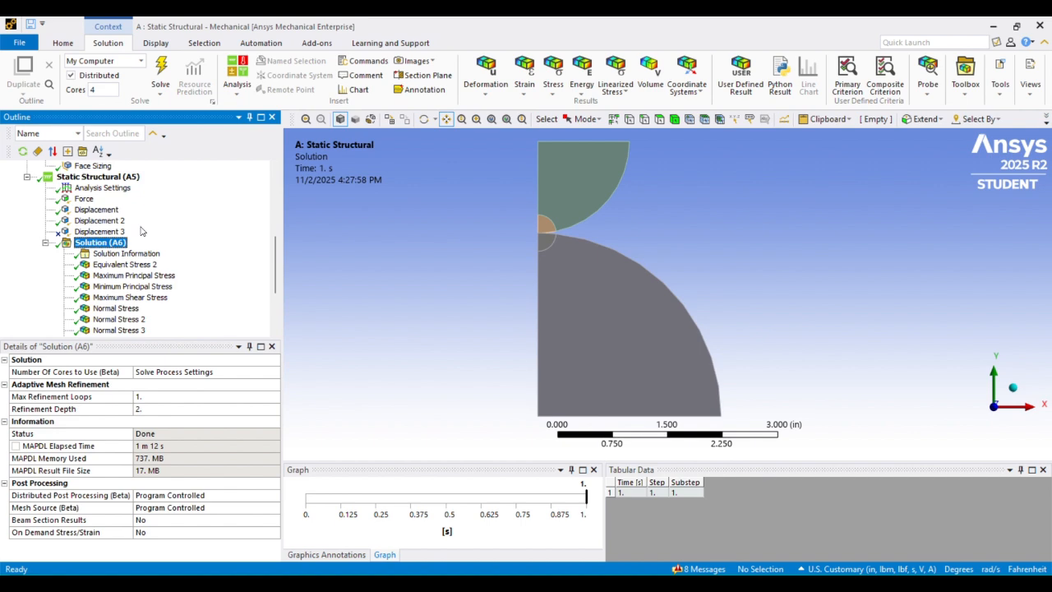
scroll(127, 227, "down", 3)
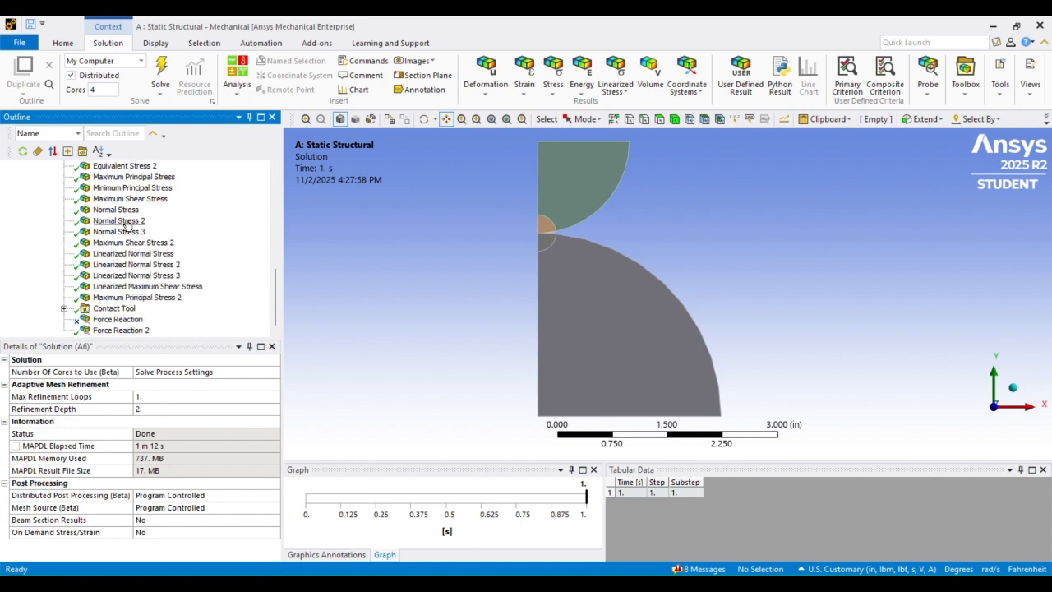